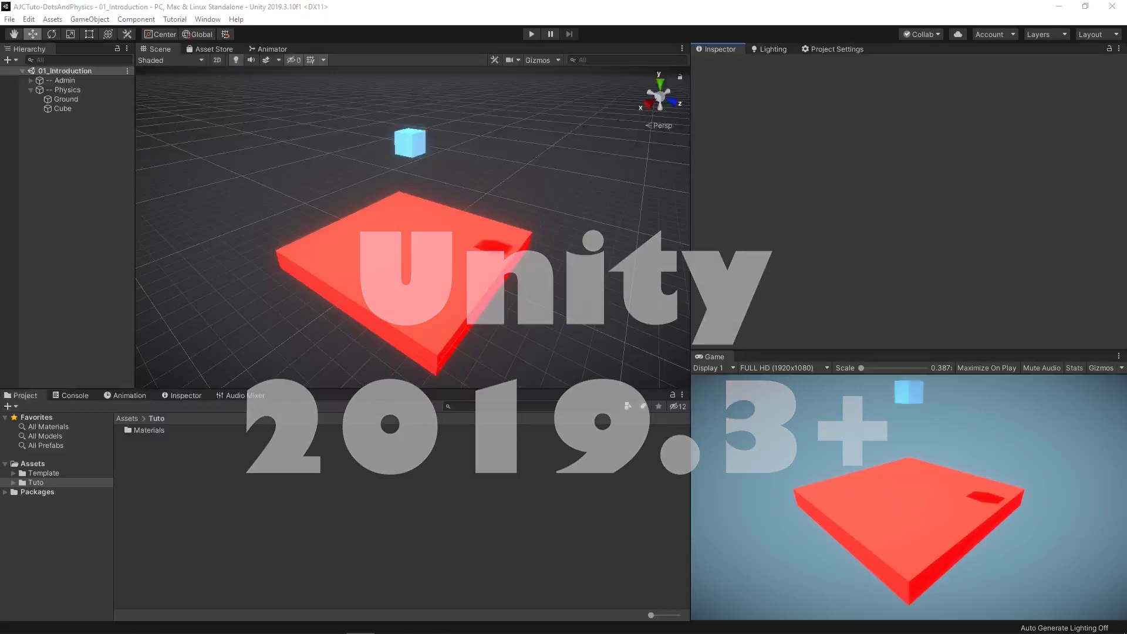
Open the Package Manager and list all available packages, including previews.
left_click(207, 19)
left_click(241, 94)
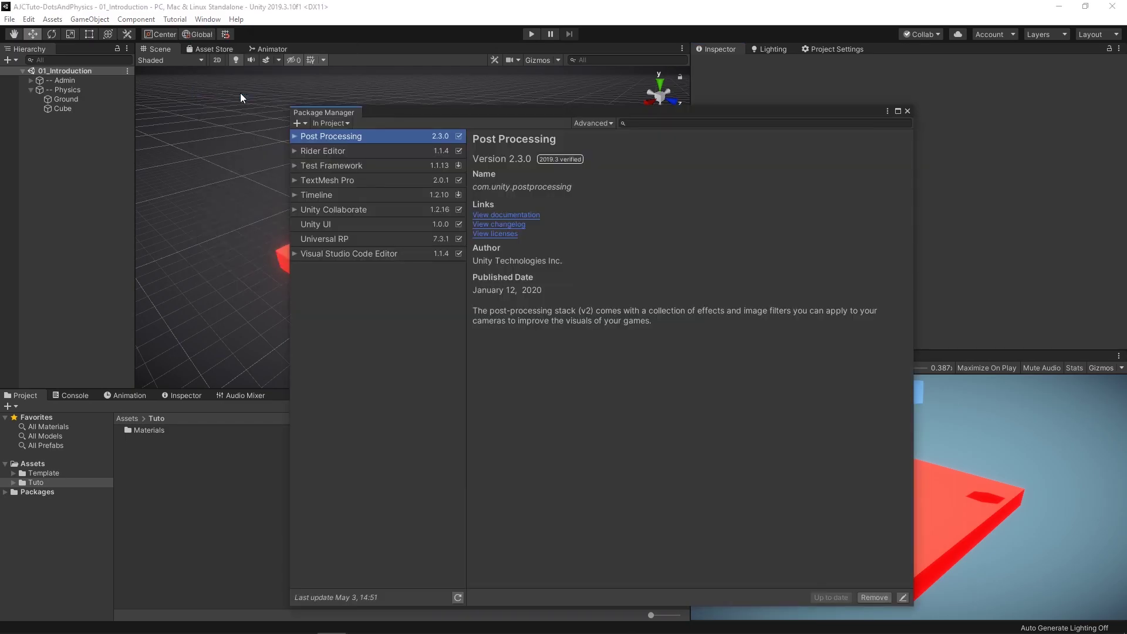
left_click(607, 124)
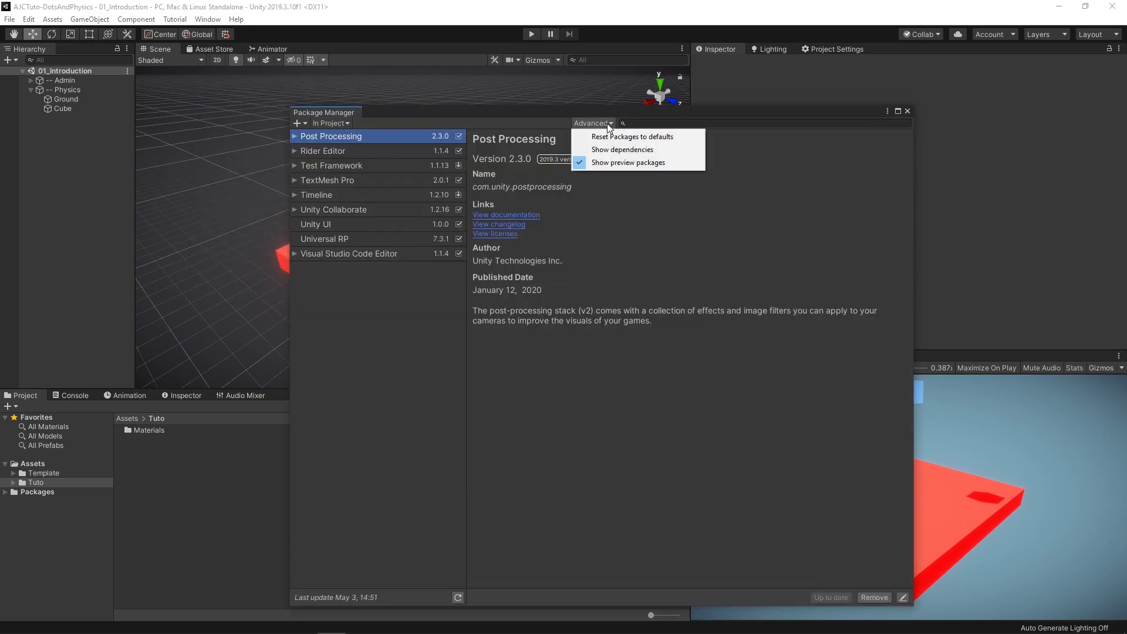
left_click(348, 124)
left_click(350, 136)
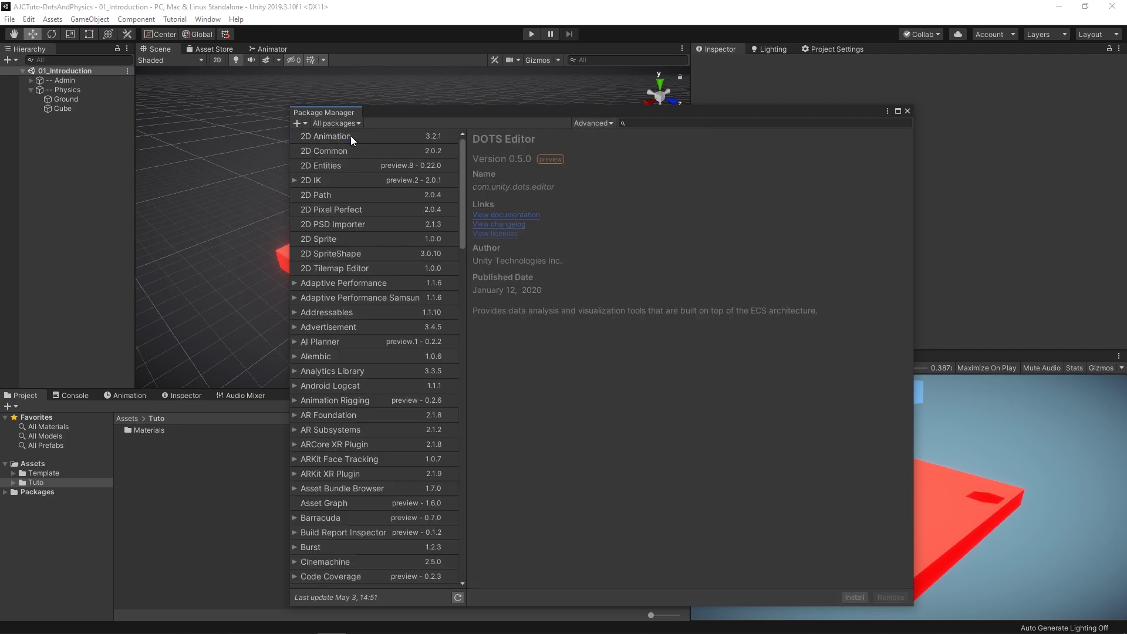
Search 'physi', select Unity Physics and start installing it.
left_click(693, 124)
type("physi")
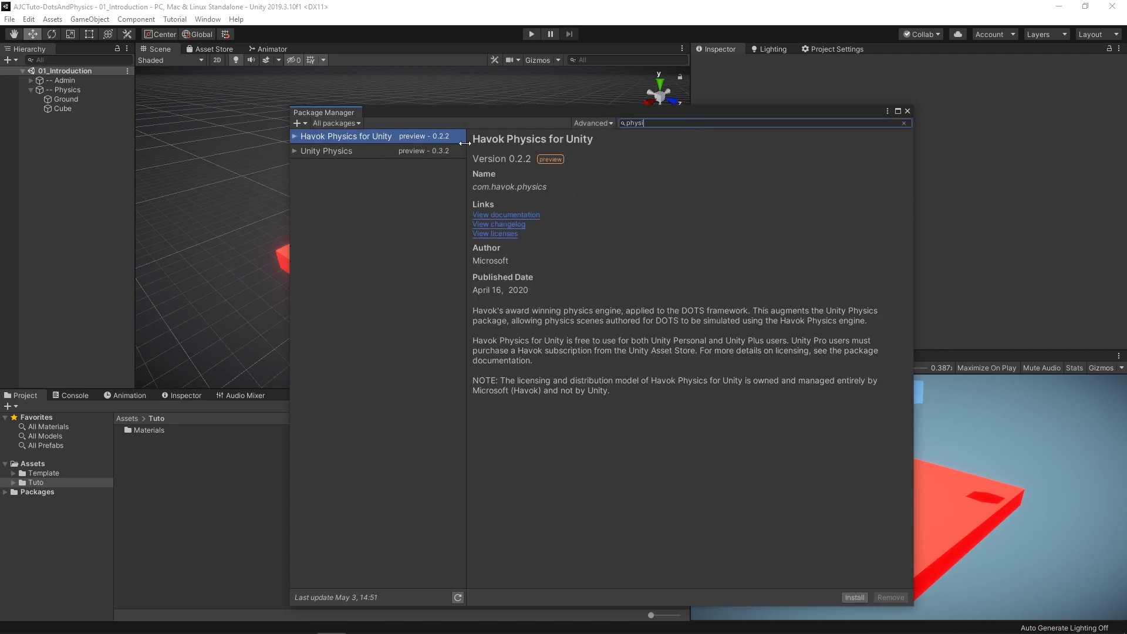
left_click(384, 151)
left_click(292, 151)
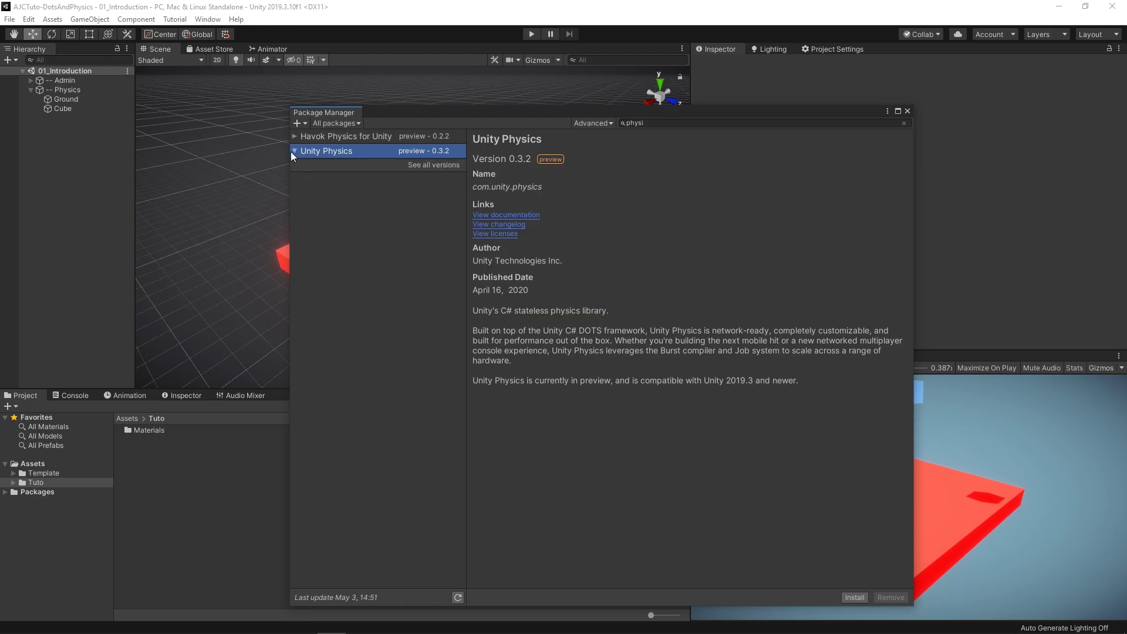
left_click(292, 151)
left_click(852, 599)
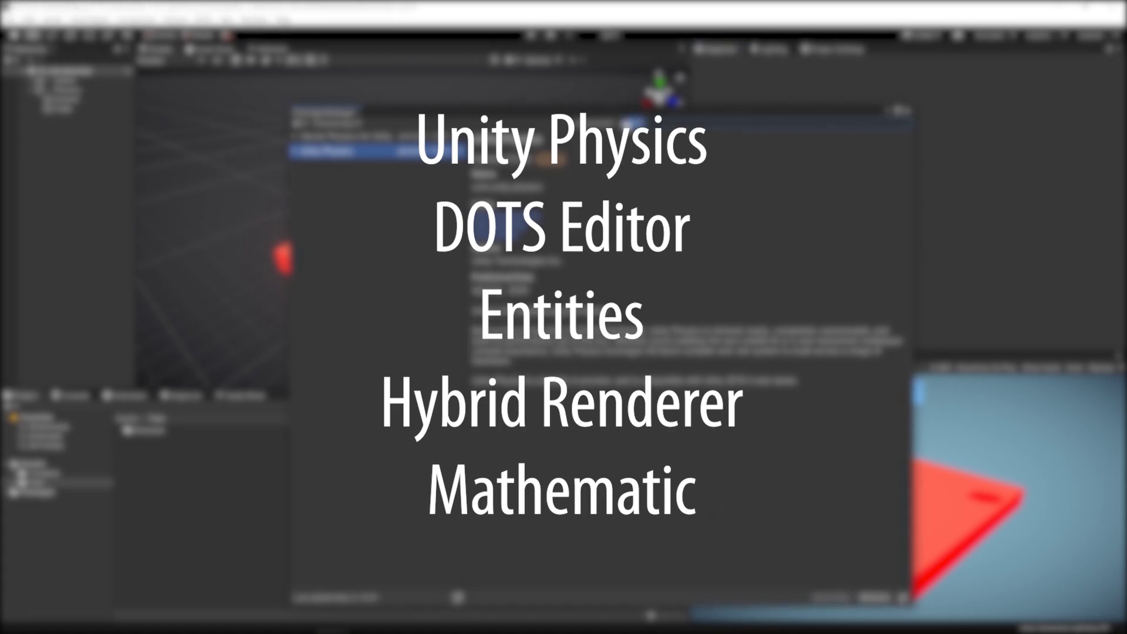
Select the next packages in the Package Manager list and show the selected package's versions.
left_click(317, 152)
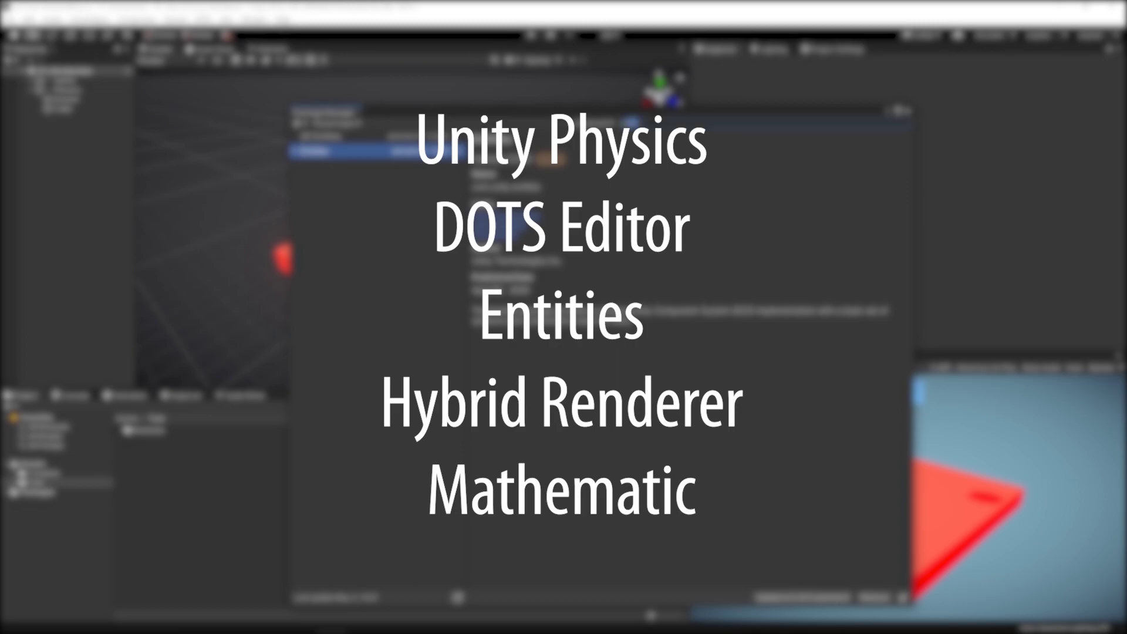
left_click(352, 136)
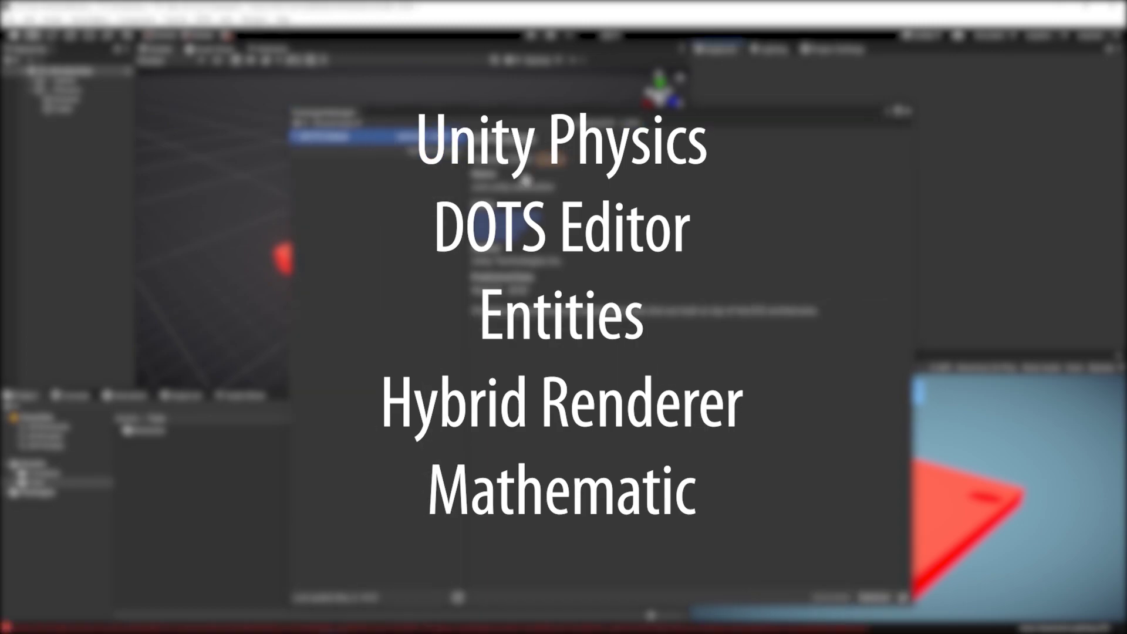
left_click(291, 136)
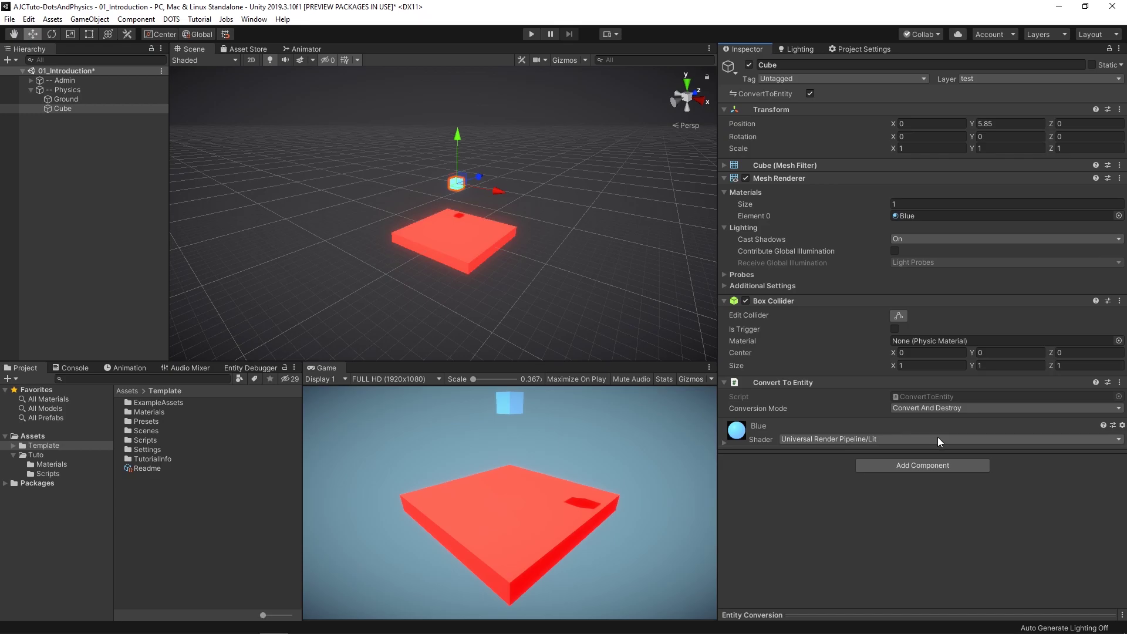
Add a Rigidbody component to the Cube.
left_click(938, 465)
type("rigid")
left_click(914, 483)
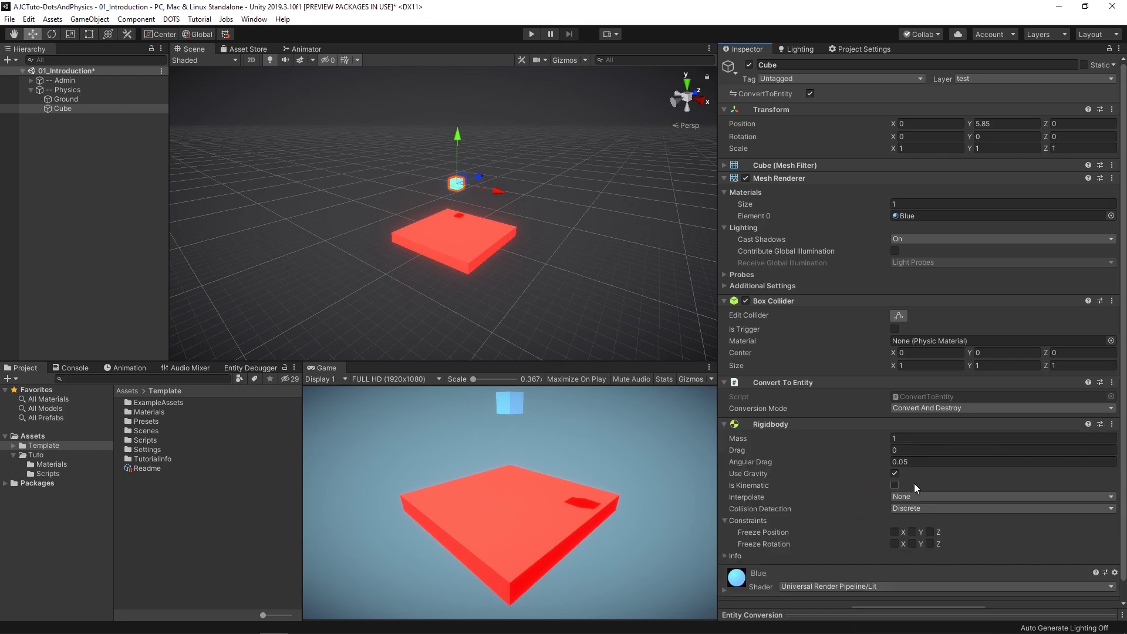
Make the Ground convert to an entity and run the scene to test the physics.
left_click(100, 99)
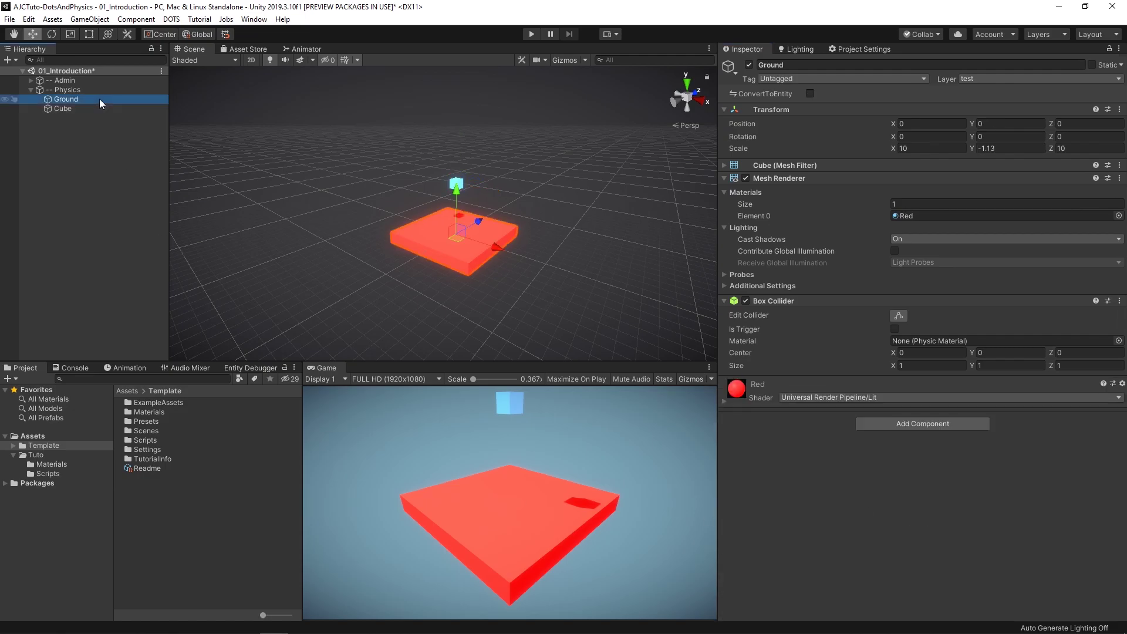
left_click(809, 93)
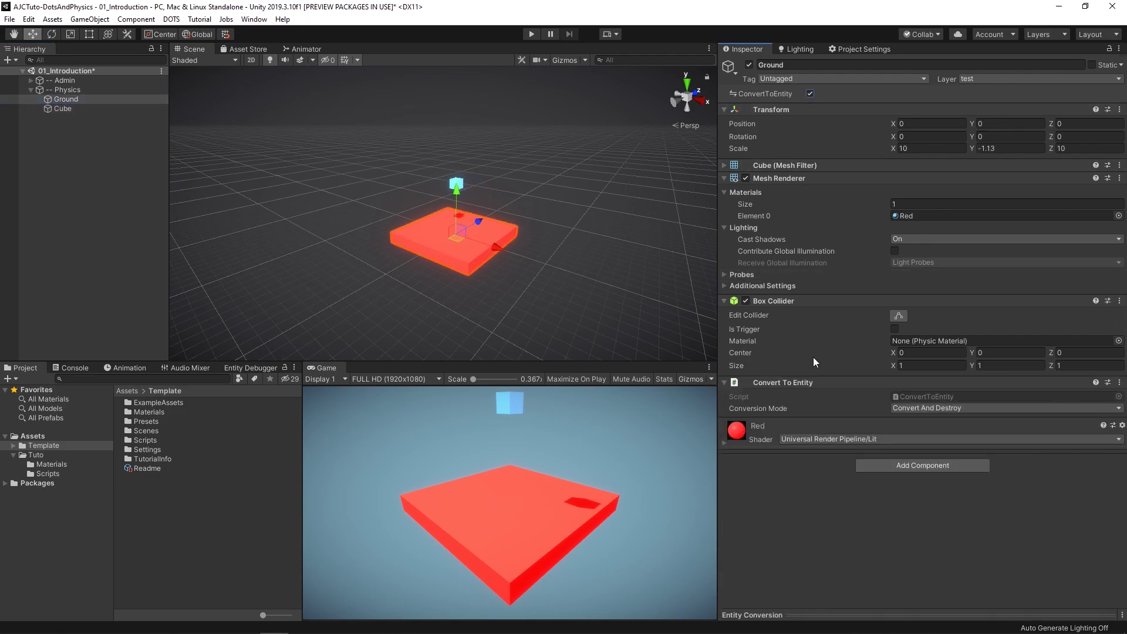
left_click(532, 33)
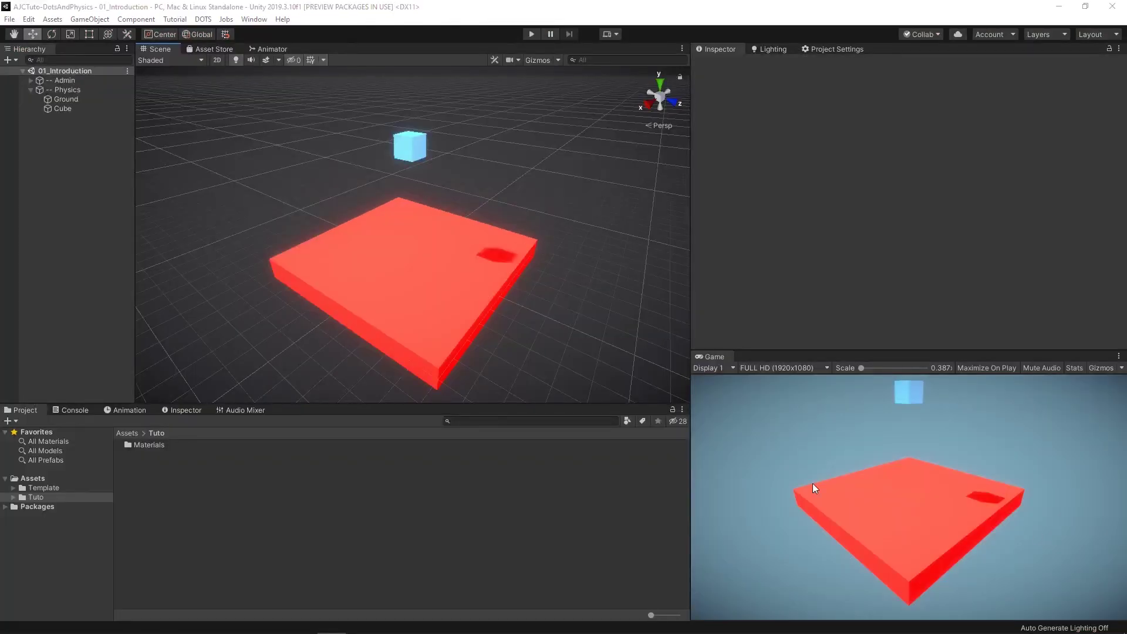
Give the Ground a Physics Body and tick its ConvertToEntity option.
left_click(66, 100)
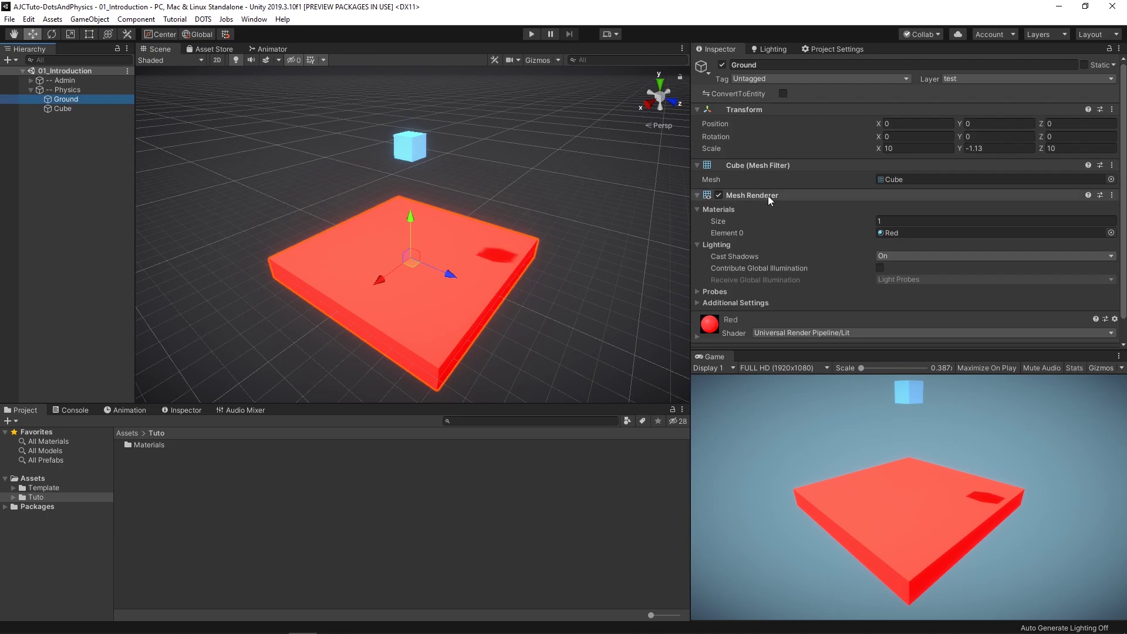
scroll(769, 197, "down", 1)
left_click(890, 338)
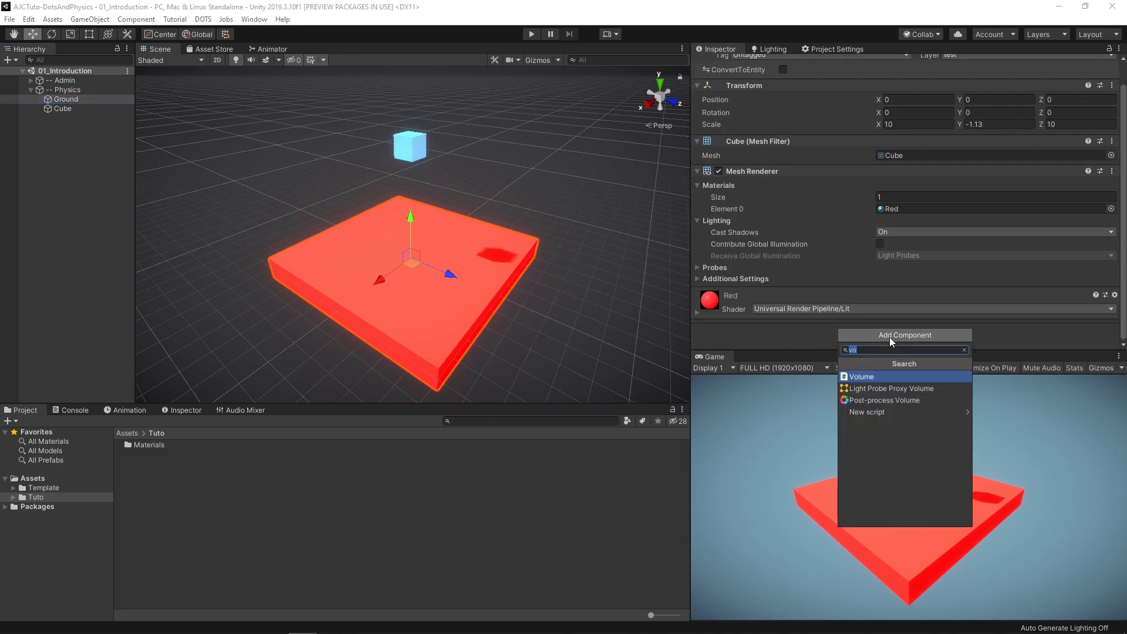
type("phy")
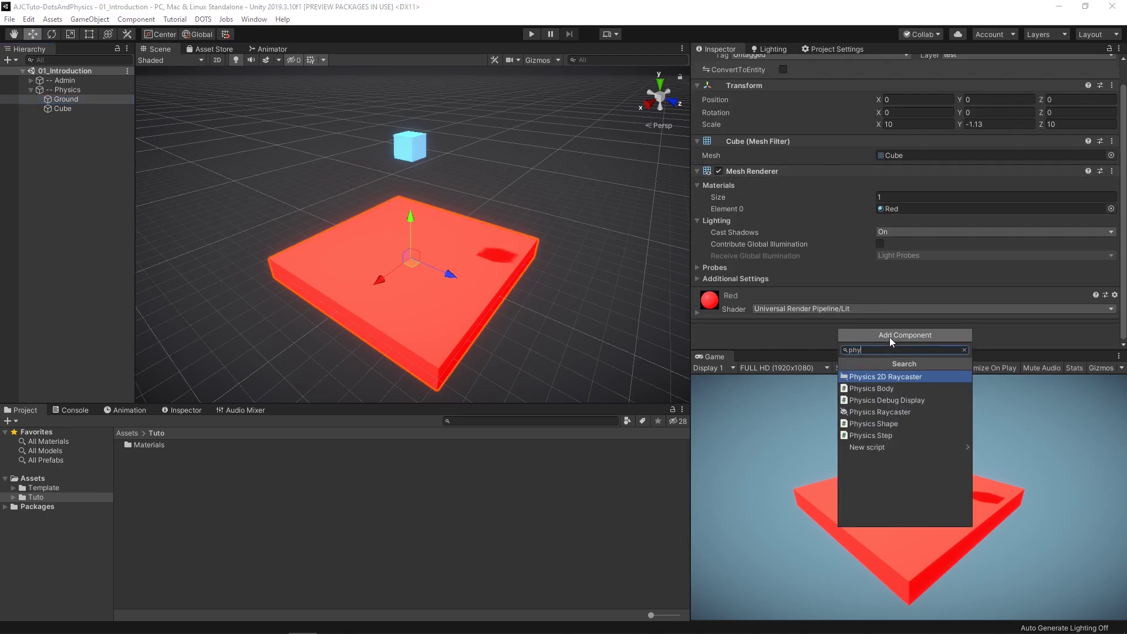
left_click(890, 388)
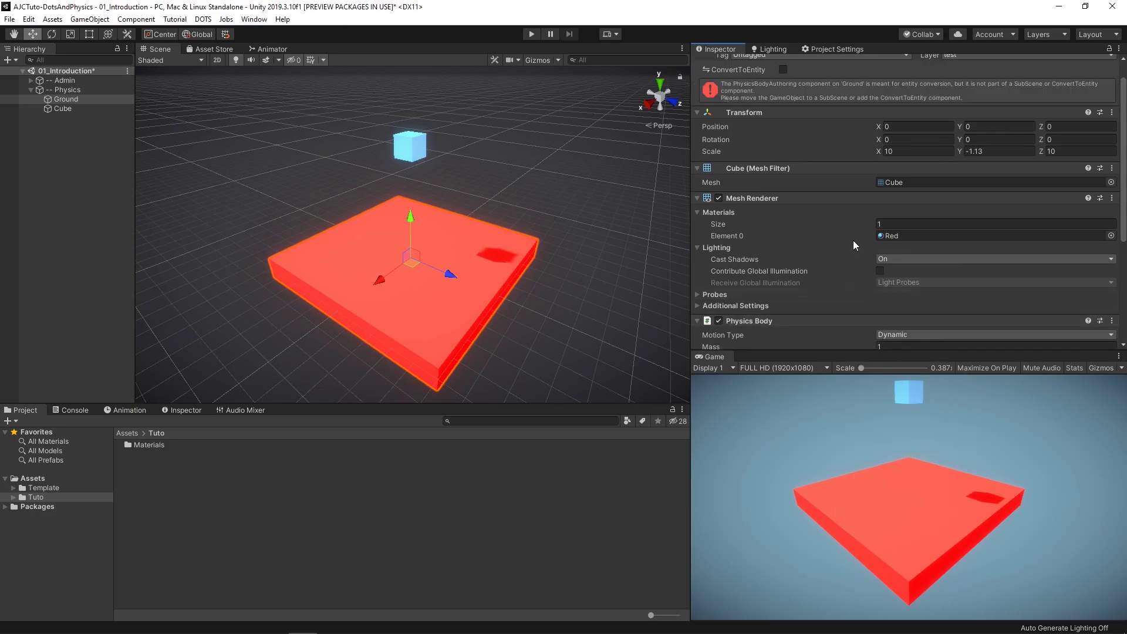
scroll(854, 241, "down", 3)
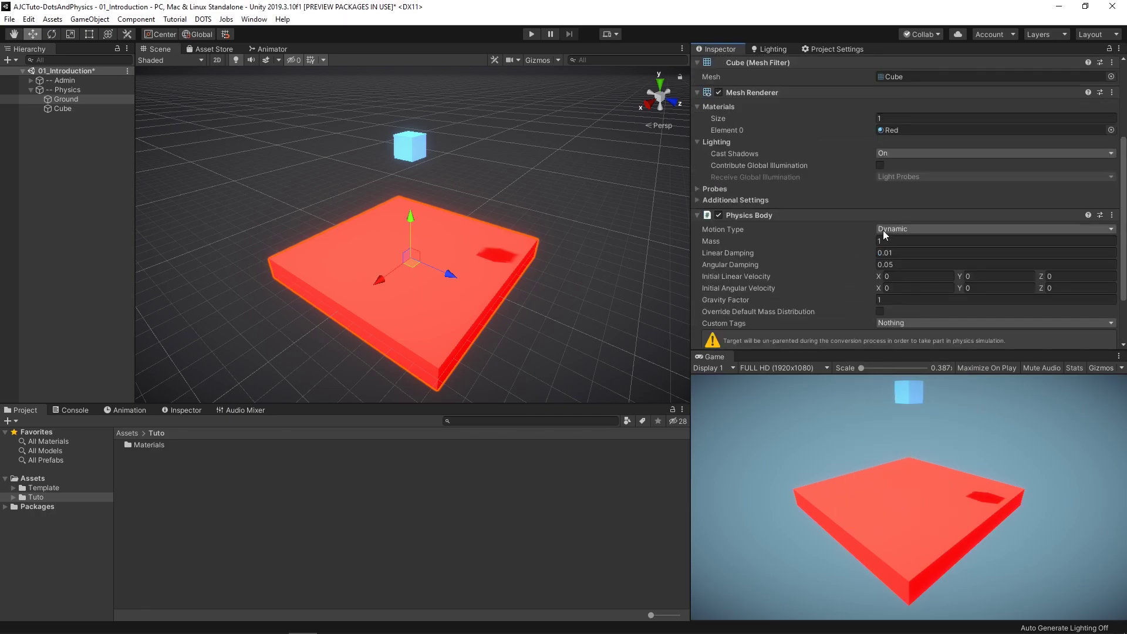
scroll(883, 230, "up", 4)
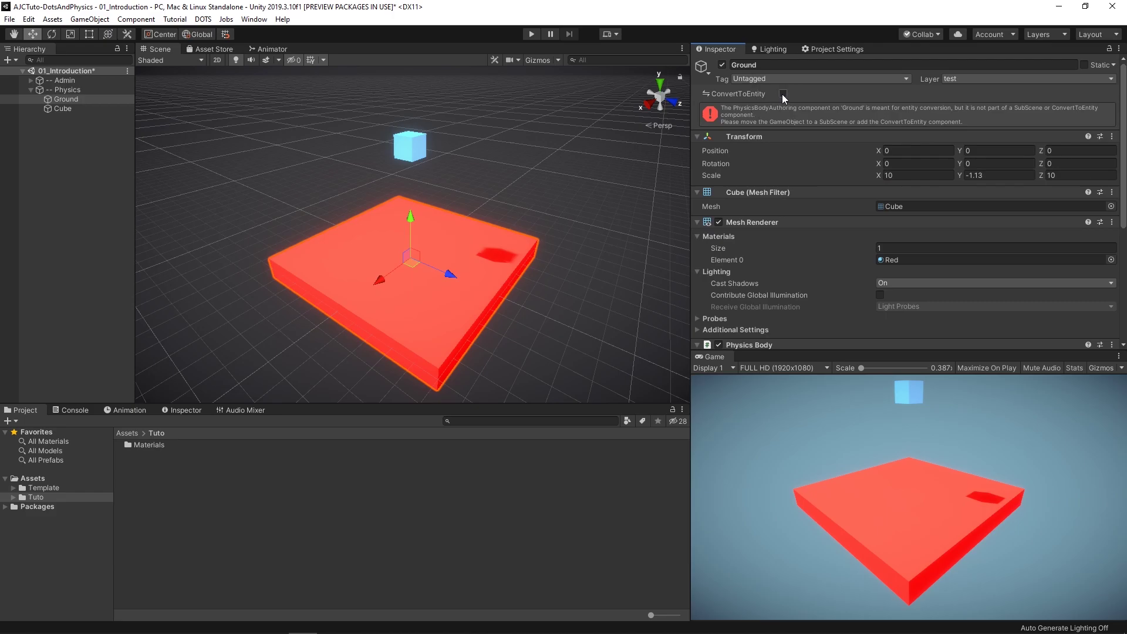
left_click(783, 94)
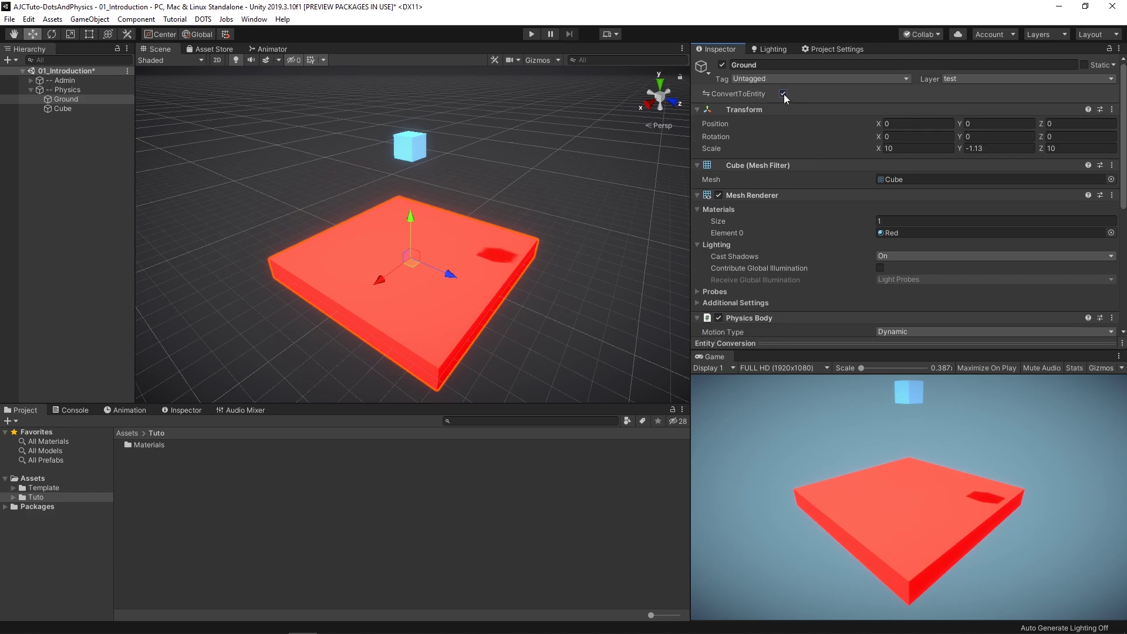
scroll(784, 93, "down", 5)
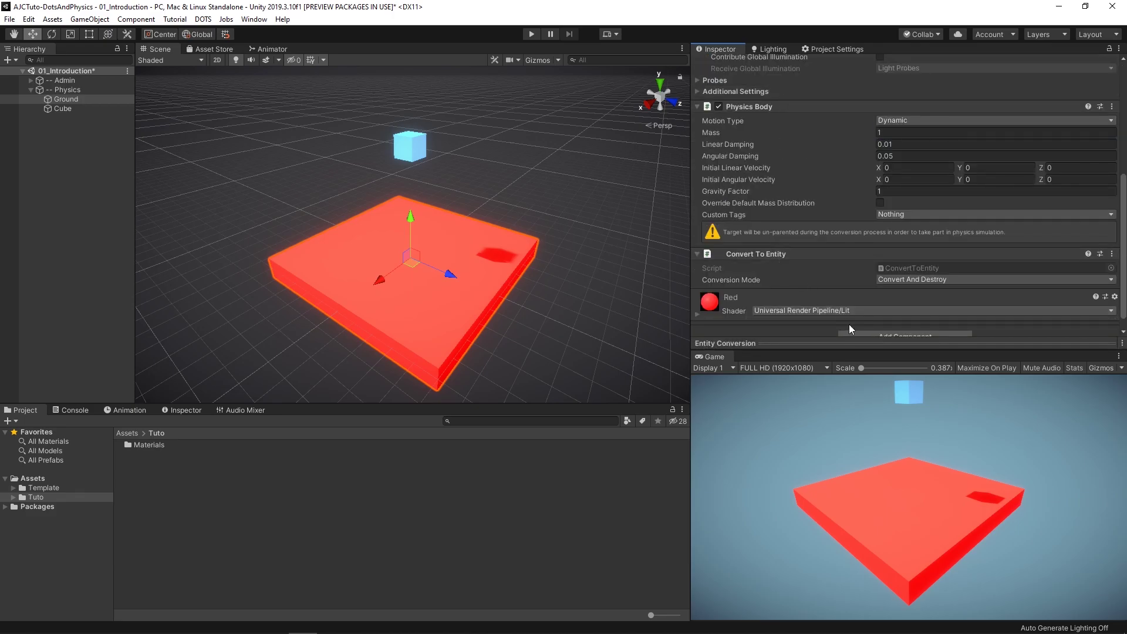
Add a Physics Shape to the Ground and set its Physics Body motion type to Static.
left_click(889, 332)
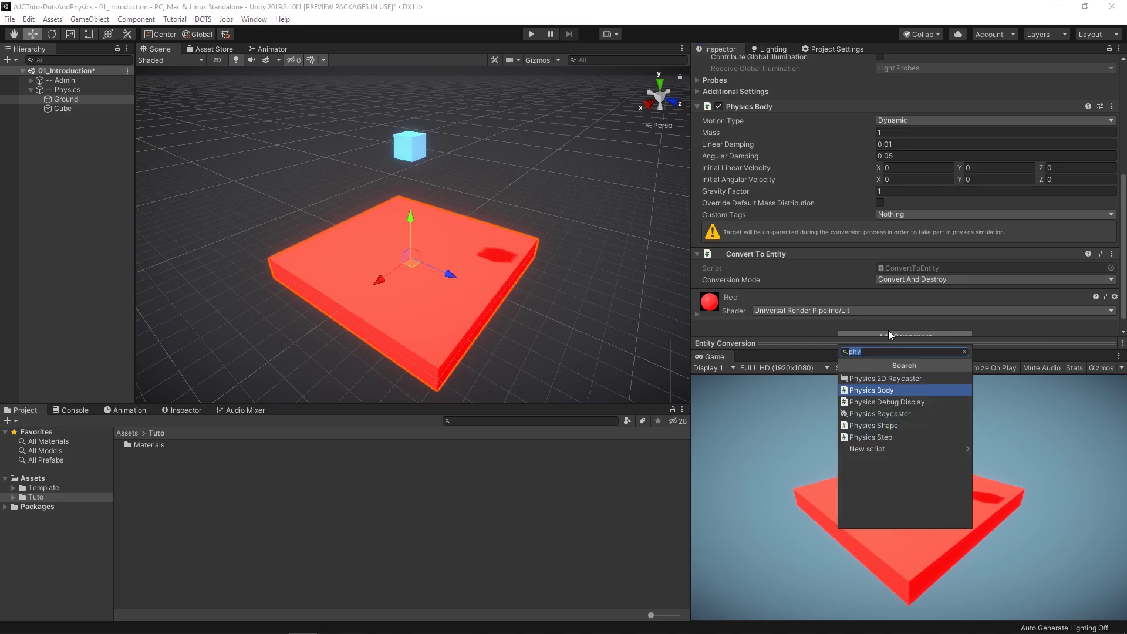
left_click(897, 425)
scroll(805, 262, "down", 5)
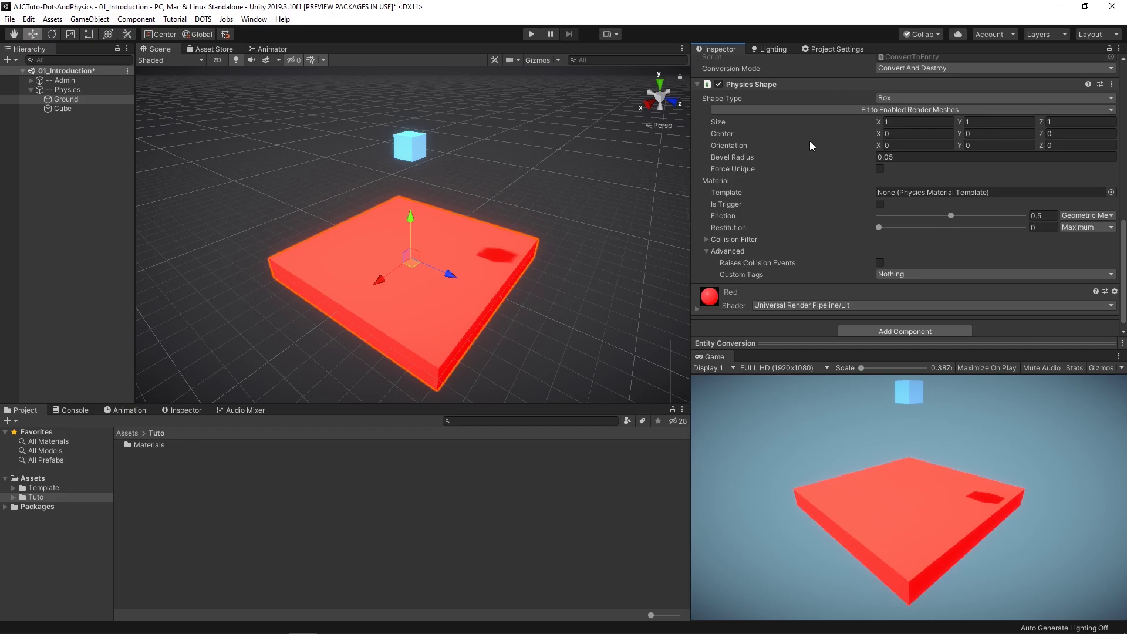
mouse_move(840, 228)
scroll(823, 174, "up", 3)
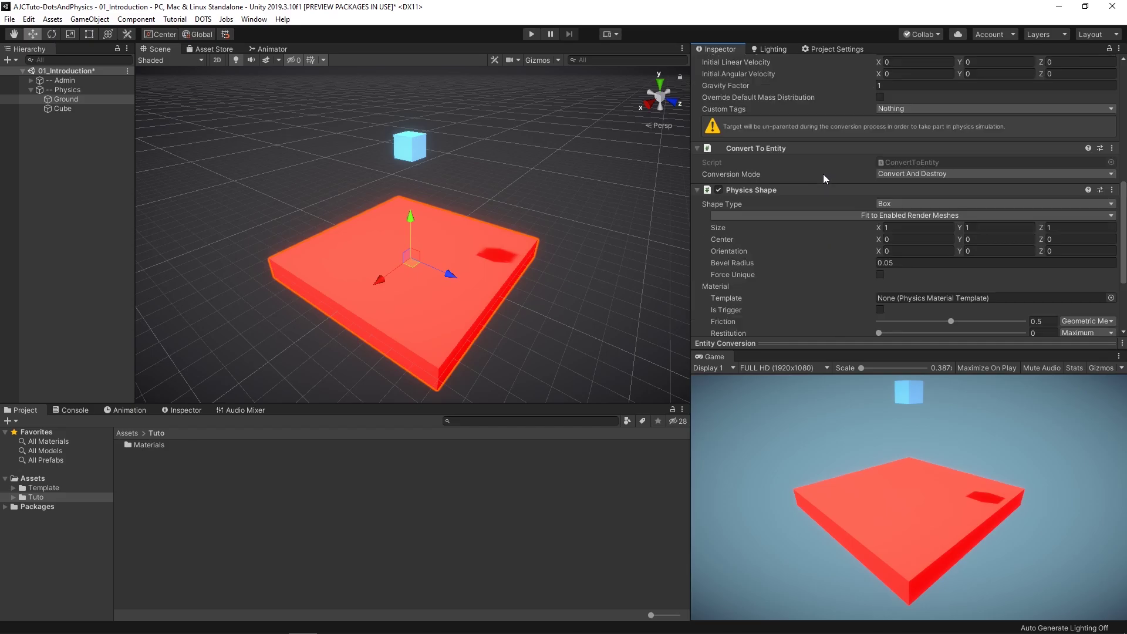
scroll(823, 174, "up", 3)
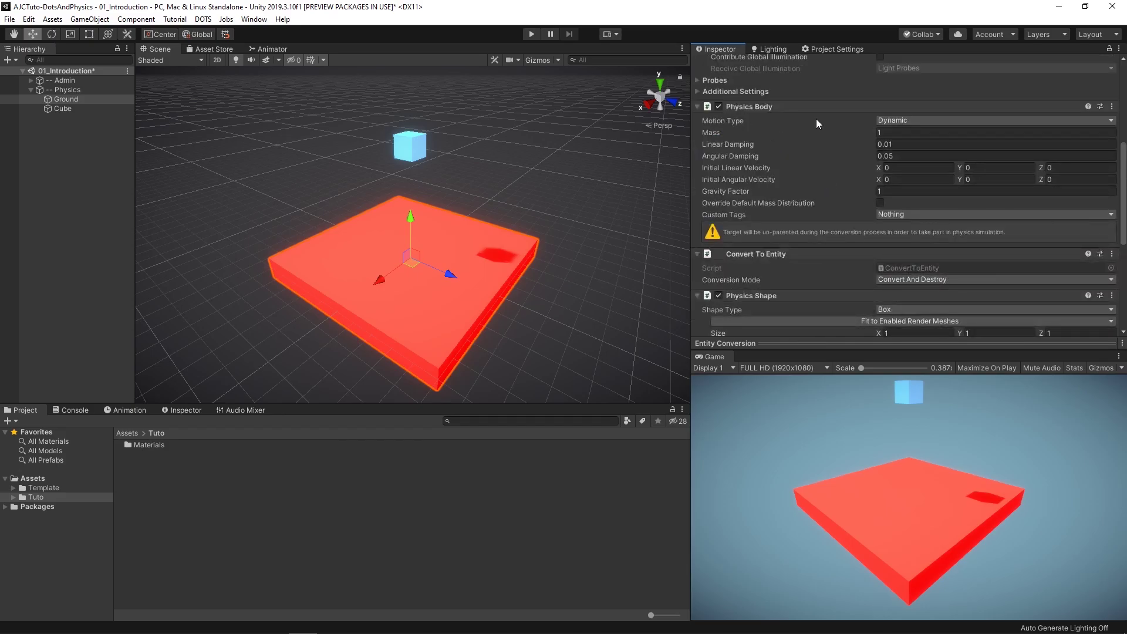
left_click(898, 120)
left_click(915, 158)
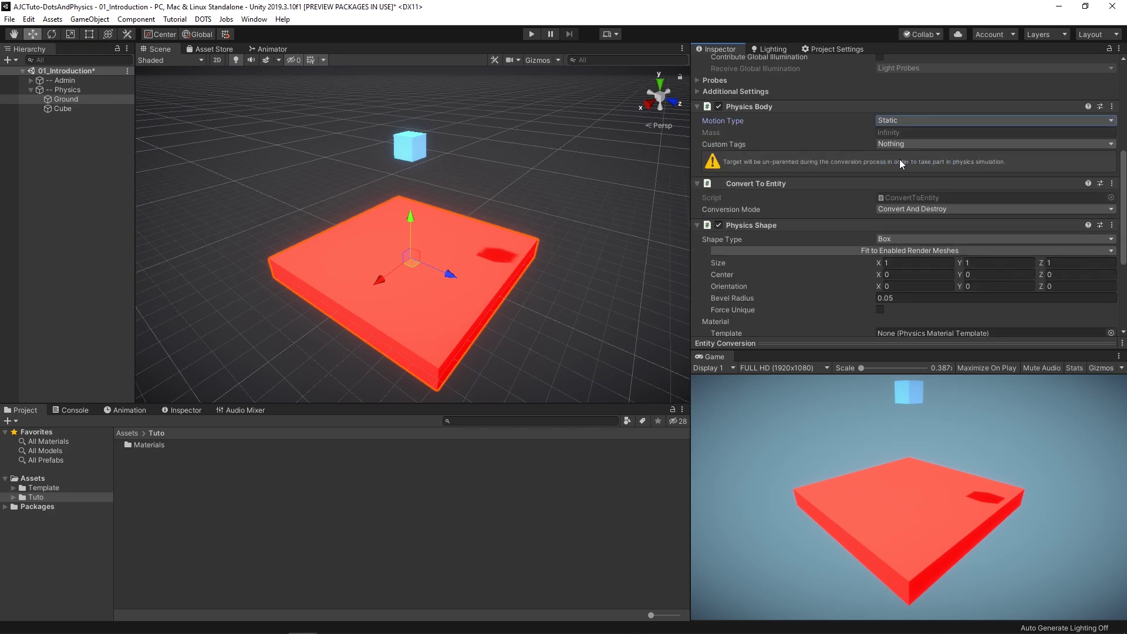
left_click(61, 108)
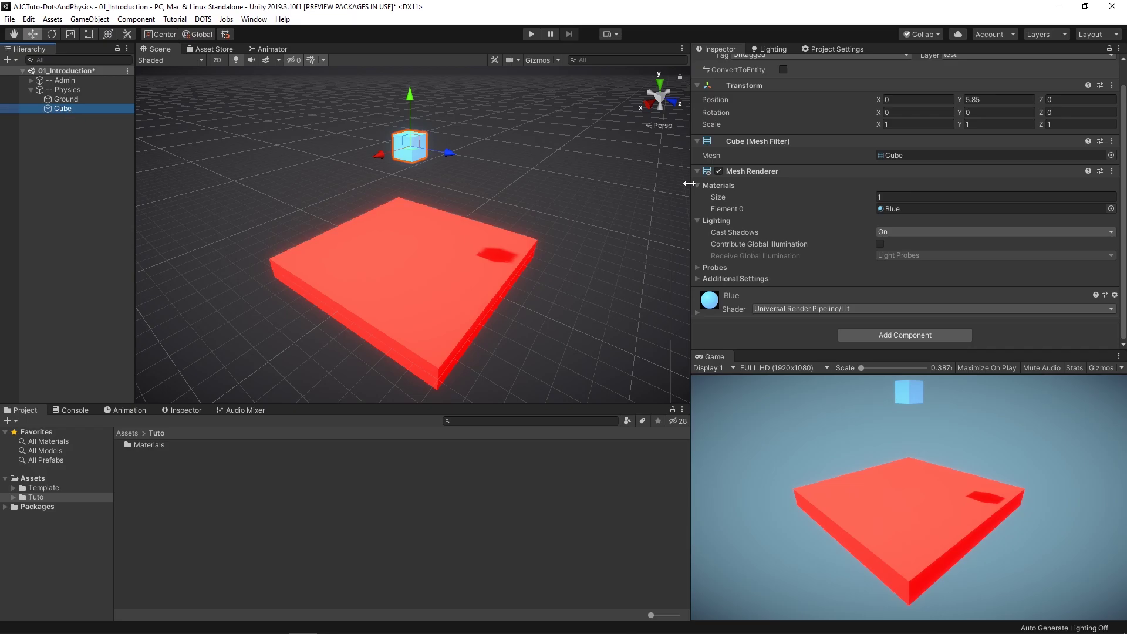
Make the Cube convert to an entity and give it a Physics Body.
scroll(781, 152, "up", 1)
left_click(784, 93)
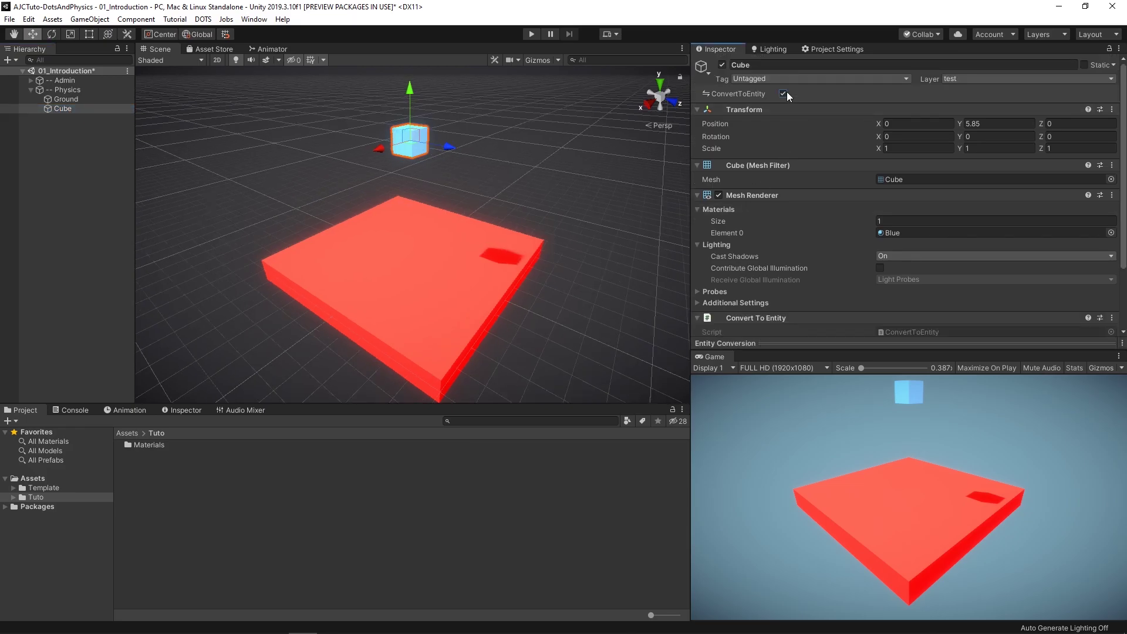
left_click(698, 165)
left_click(697, 178)
left_click(879, 274)
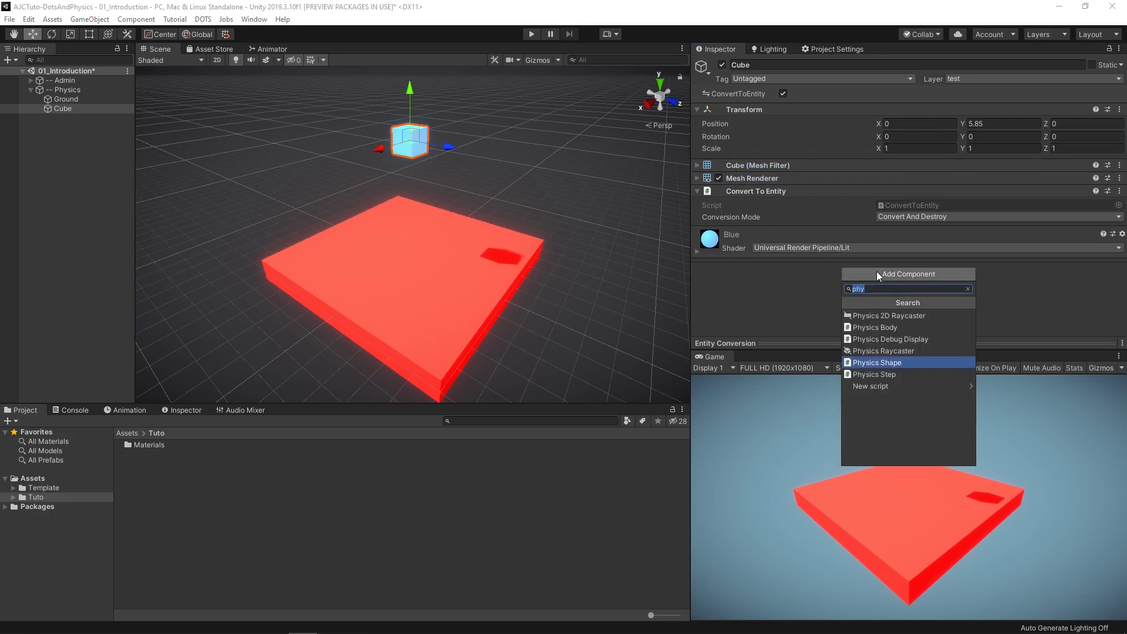
left_click(888, 327)
Add a Physics Shape to the Cube, then run and stop a test play.
scroll(834, 246, "down", 3)
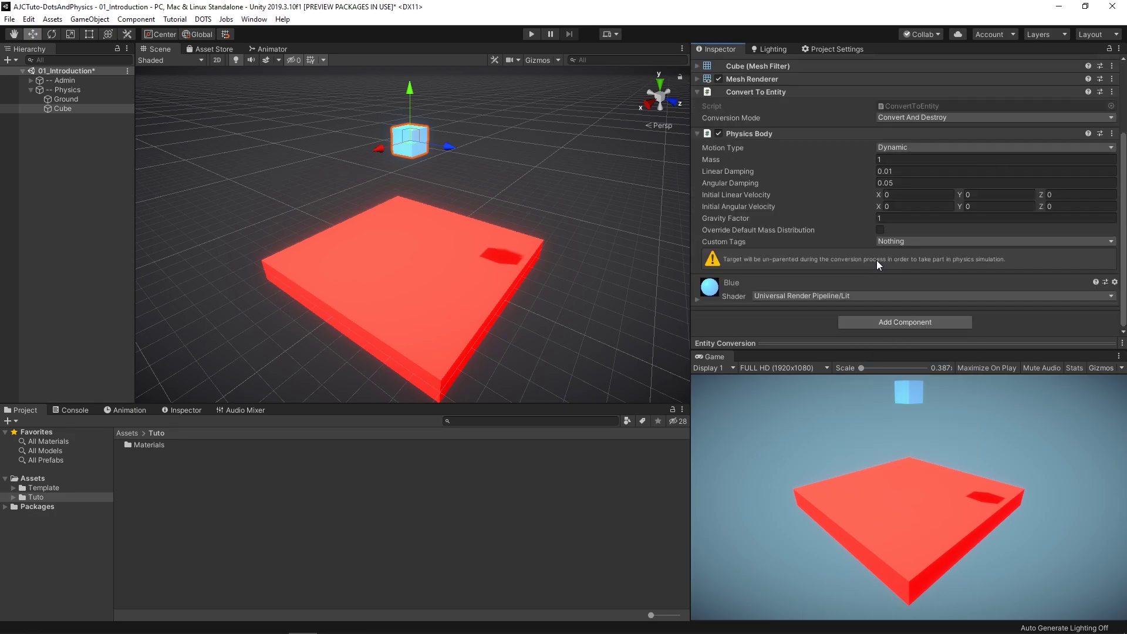
left_click(887, 322)
left_click(900, 407)
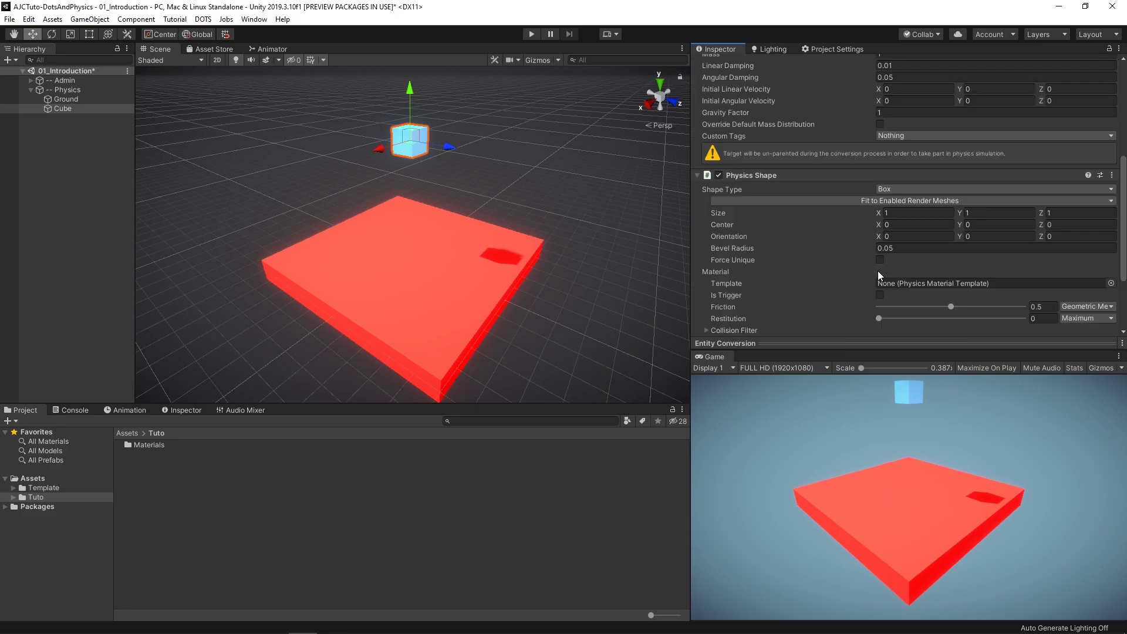
left_click(533, 33)
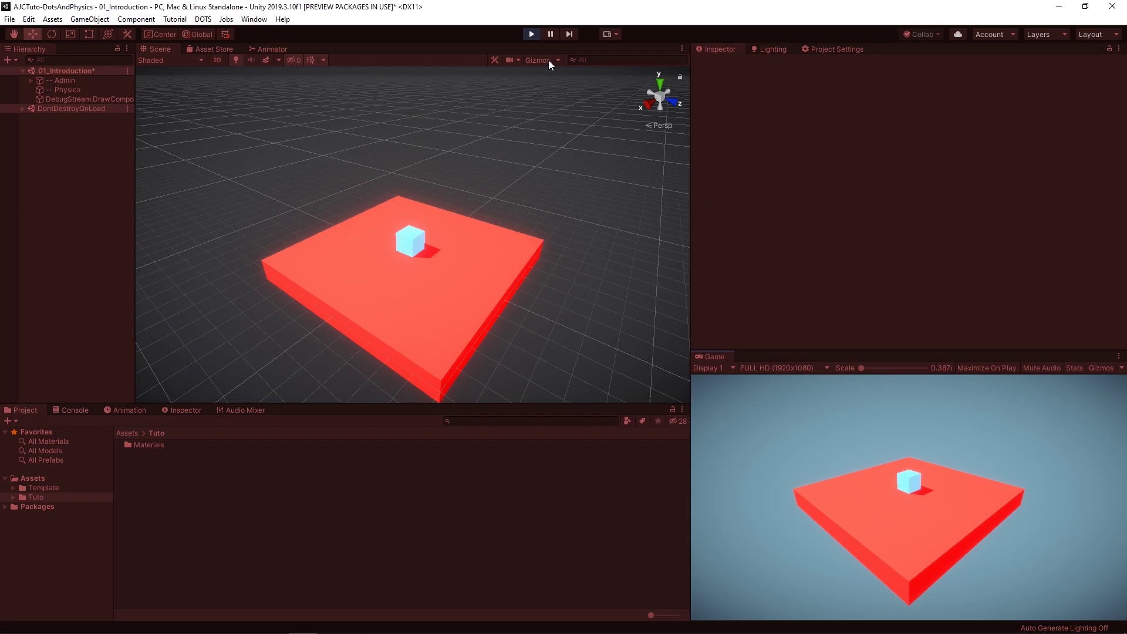
left_click(532, 34)
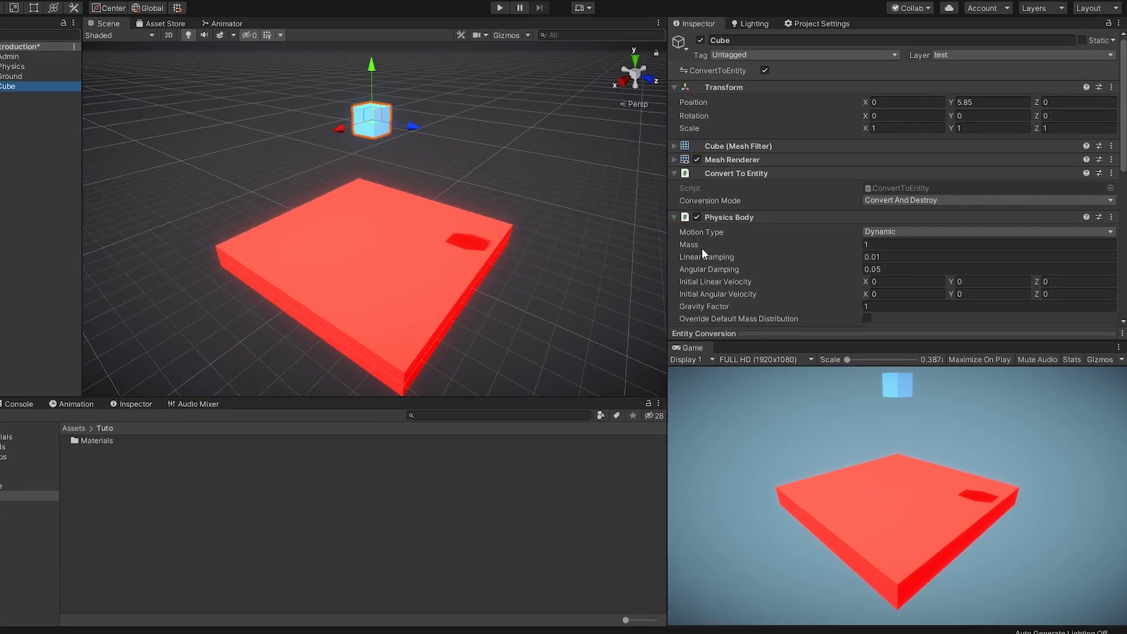
left_click_drag(698, 303, 719, 456)
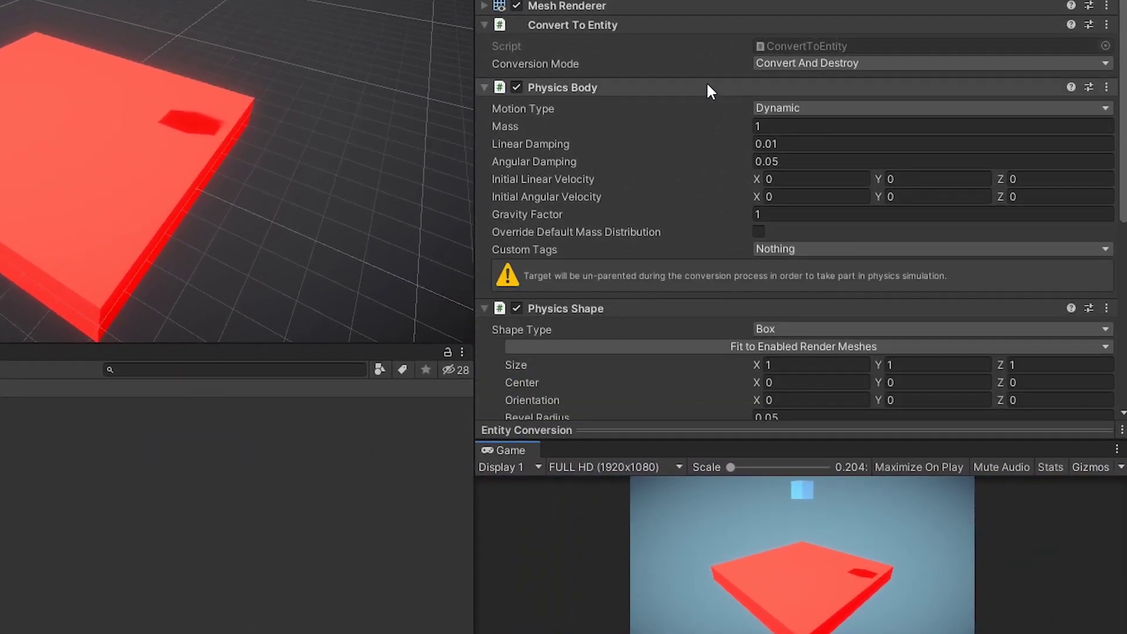
left_click(769, 143)
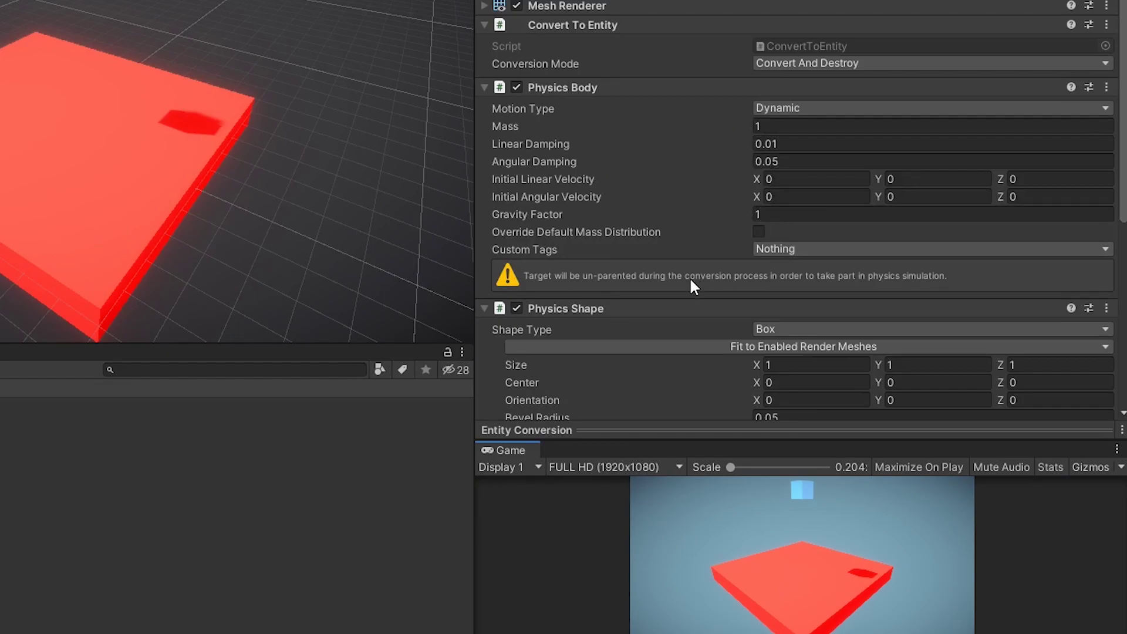
scroll(687, 285, "down", 4)
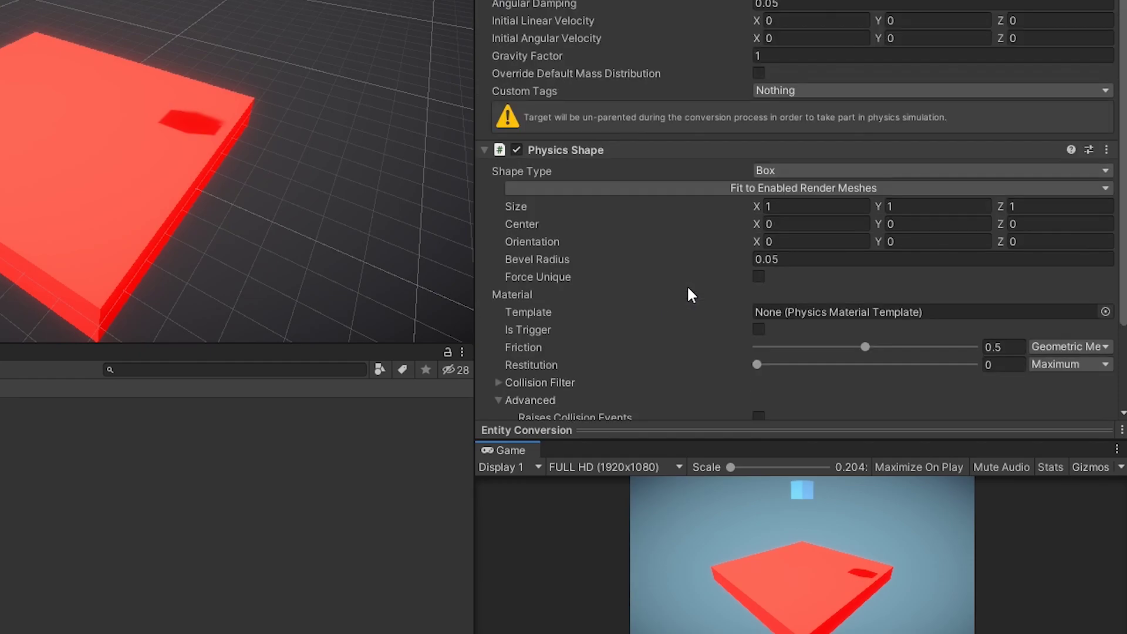
scroll(687, 284, "down", 3)
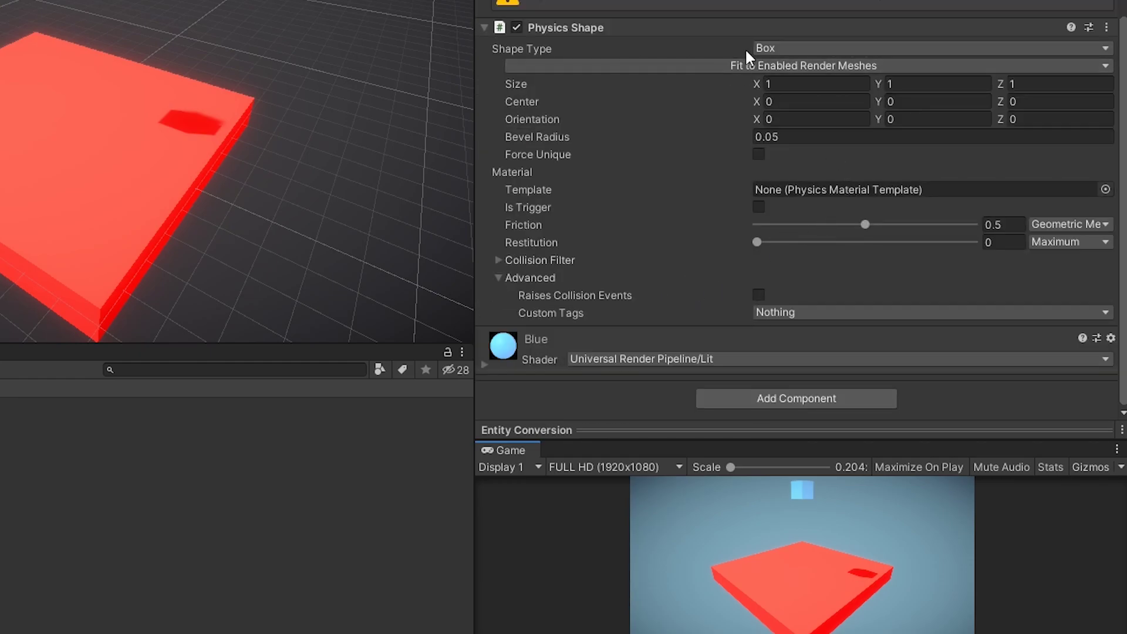
left_click(760, 47)
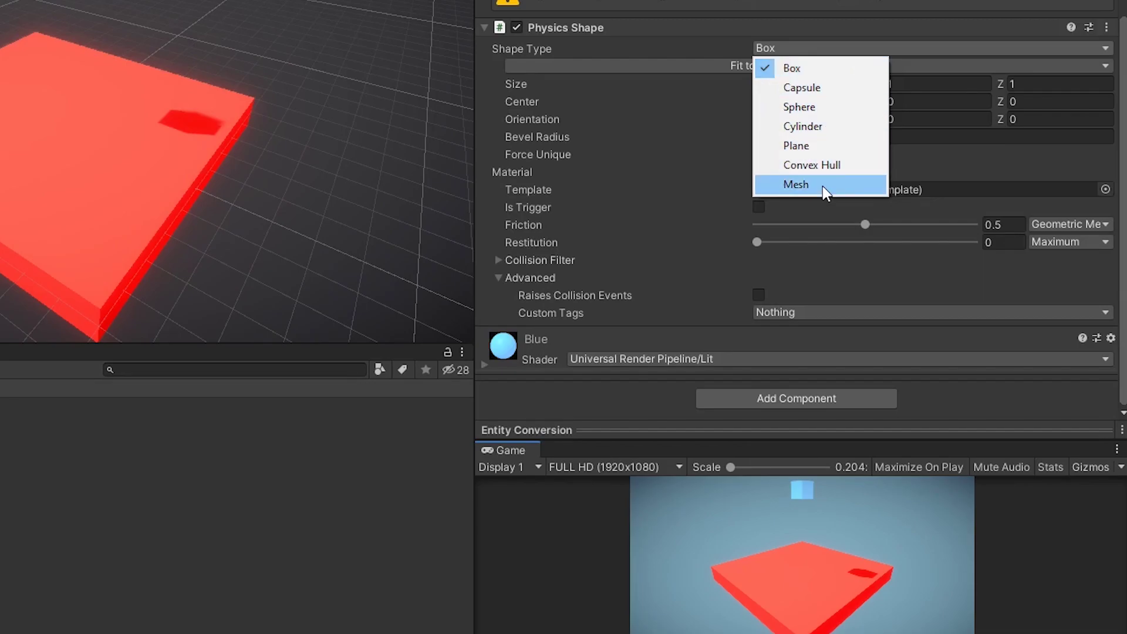
left_click(803, 68)
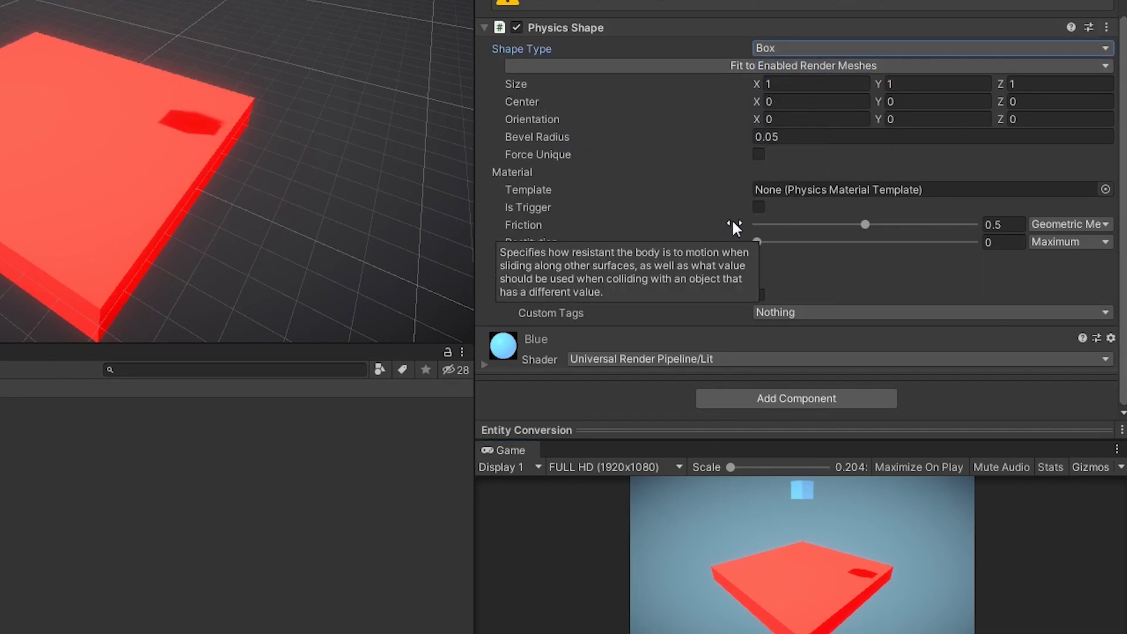
left_click(526, 277)
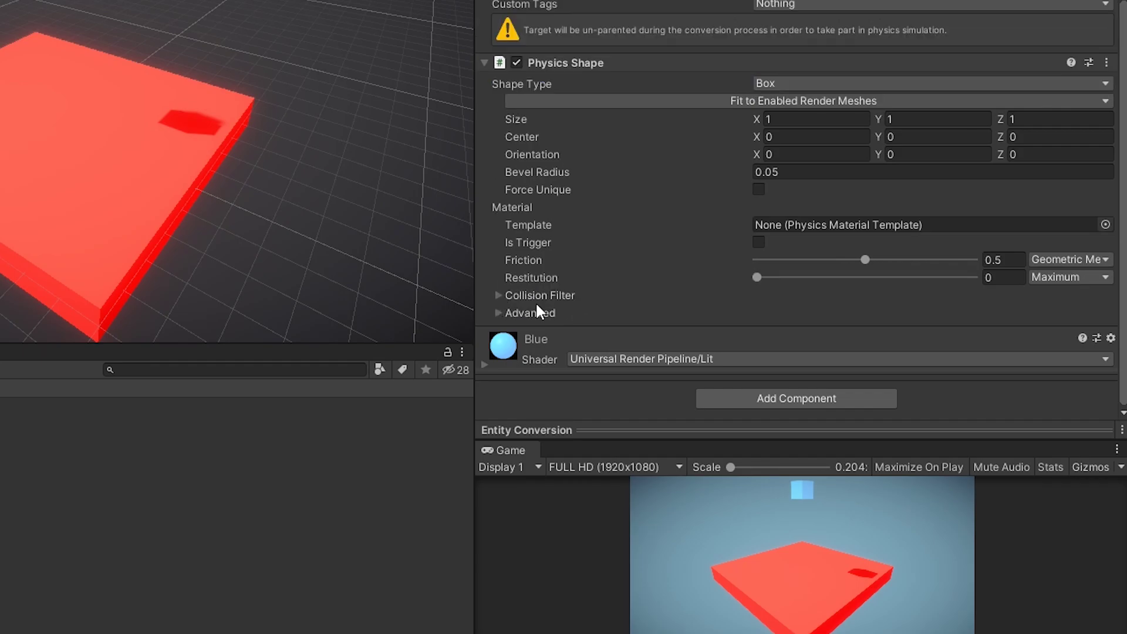
left_click(534, 289)
scroll(689, 268, "down", 2)
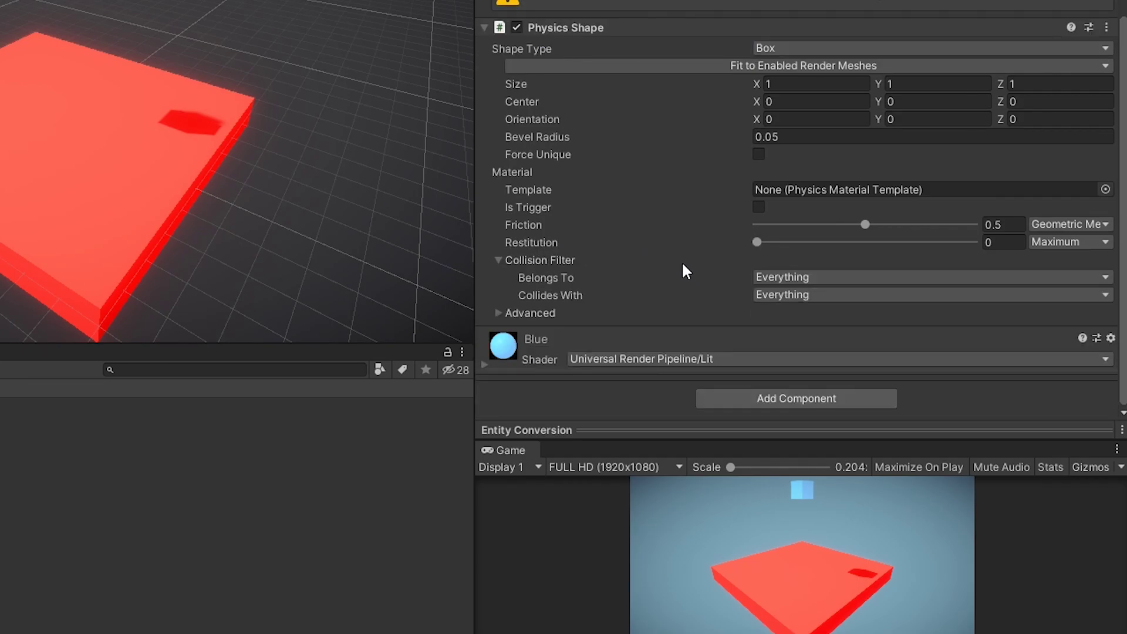
left_click(794, 278)
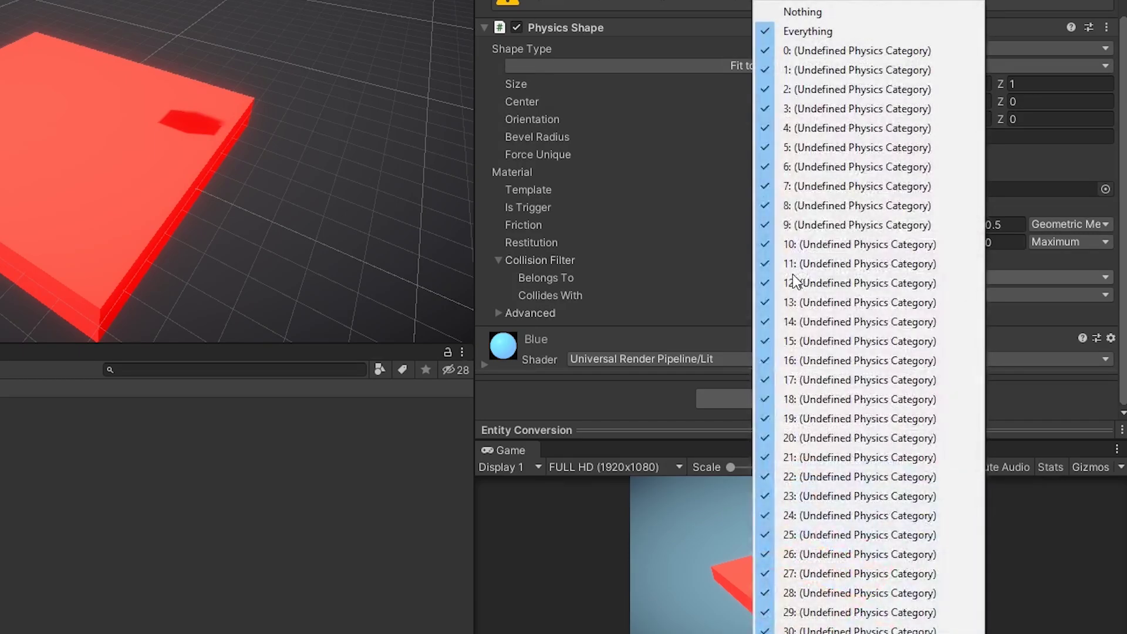
key("Escape")
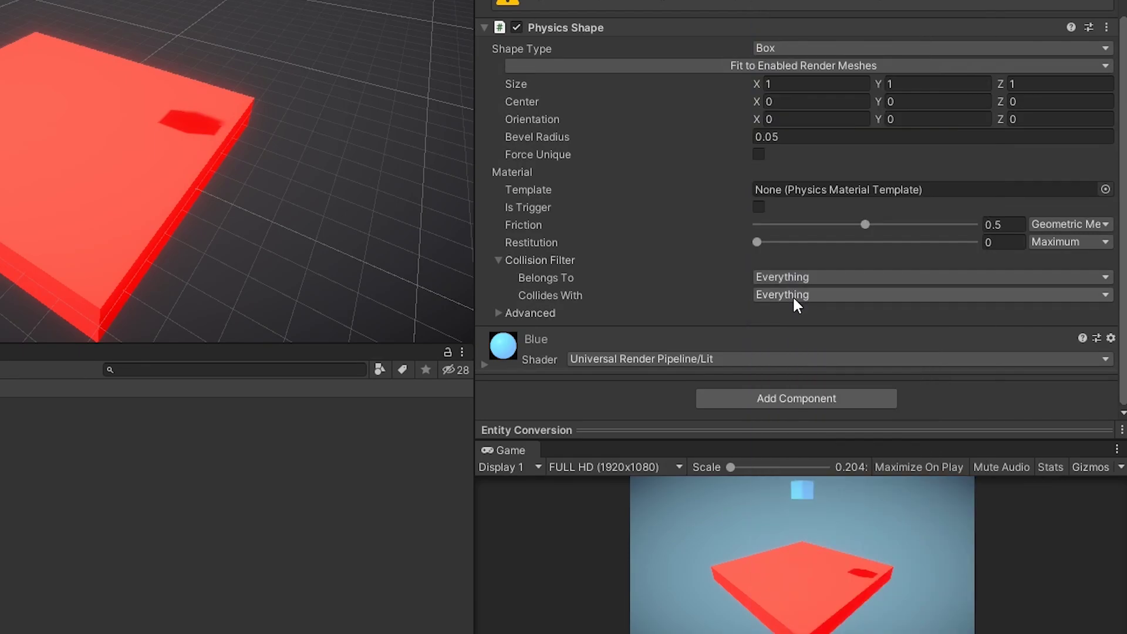
left_click(794, 297)
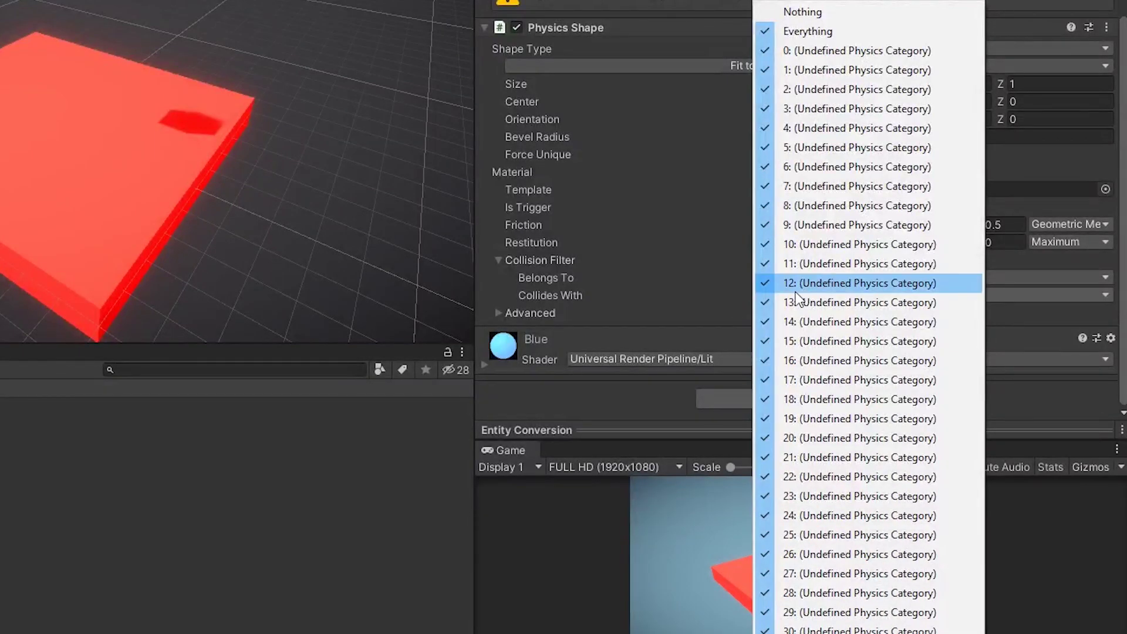
key("Escape")
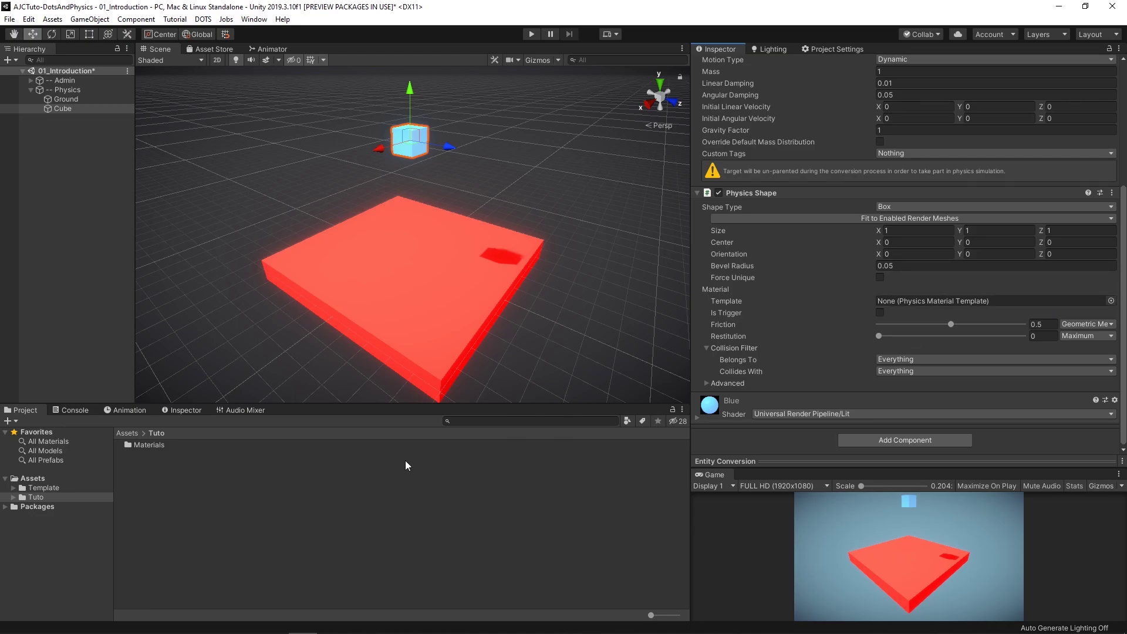
Create a Physics Material Template named PhysicsMaterial in Tuto and assign it to the Cube's Physics Shape.
right_click(171, 479)
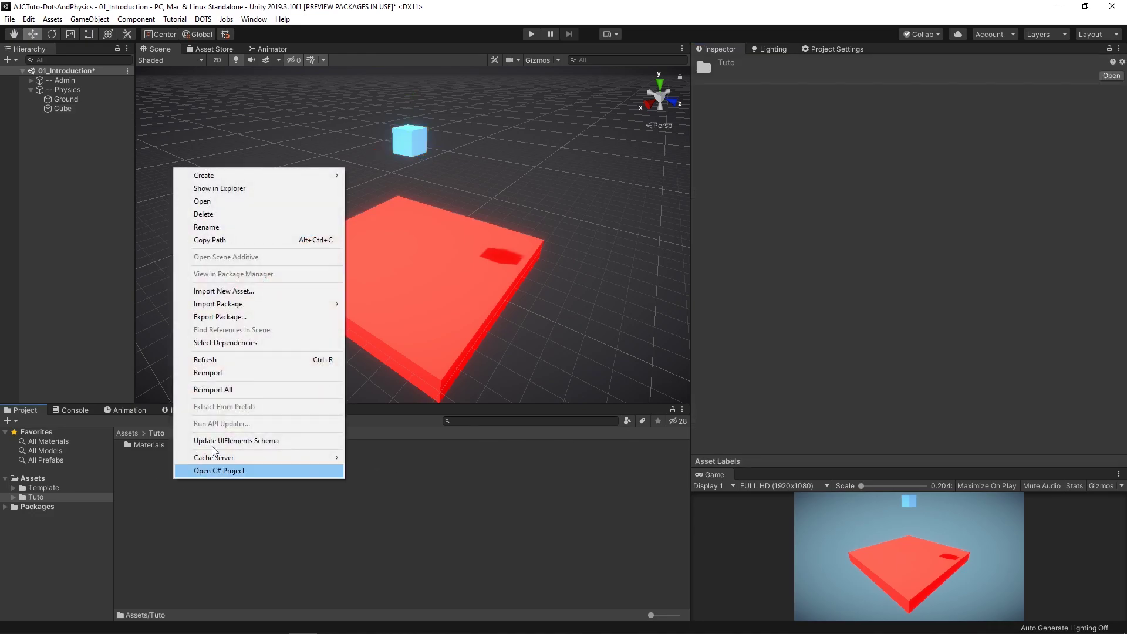
mouse_move(263, 175)
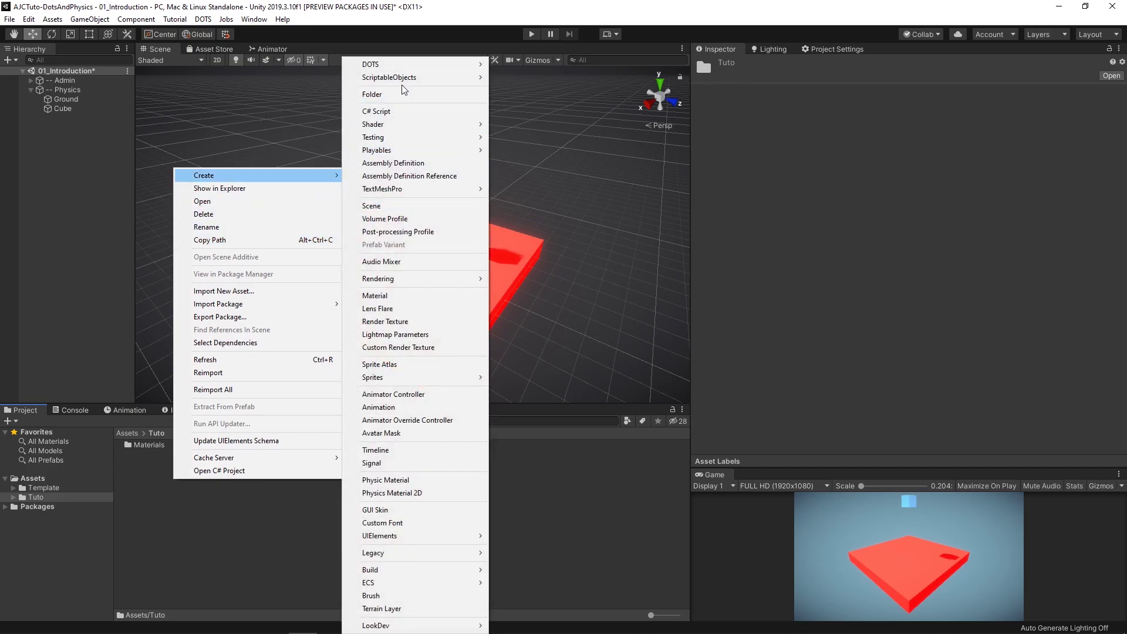
mouse_move(411, 64)
mouse_move(535, 66)
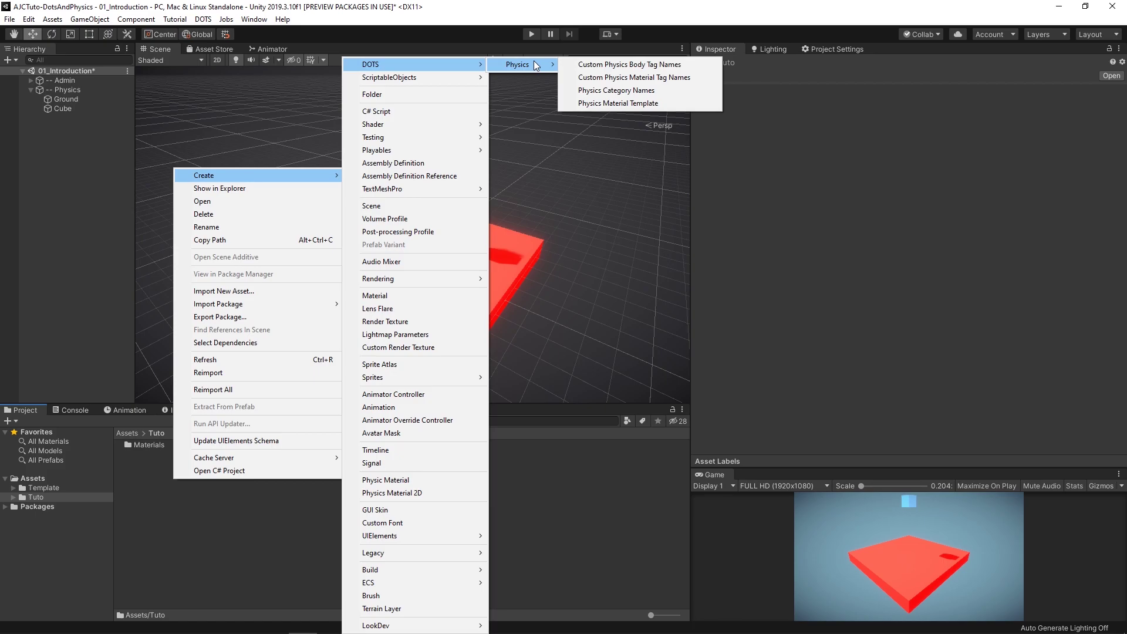
left_click(653, 103)
type("Phys")
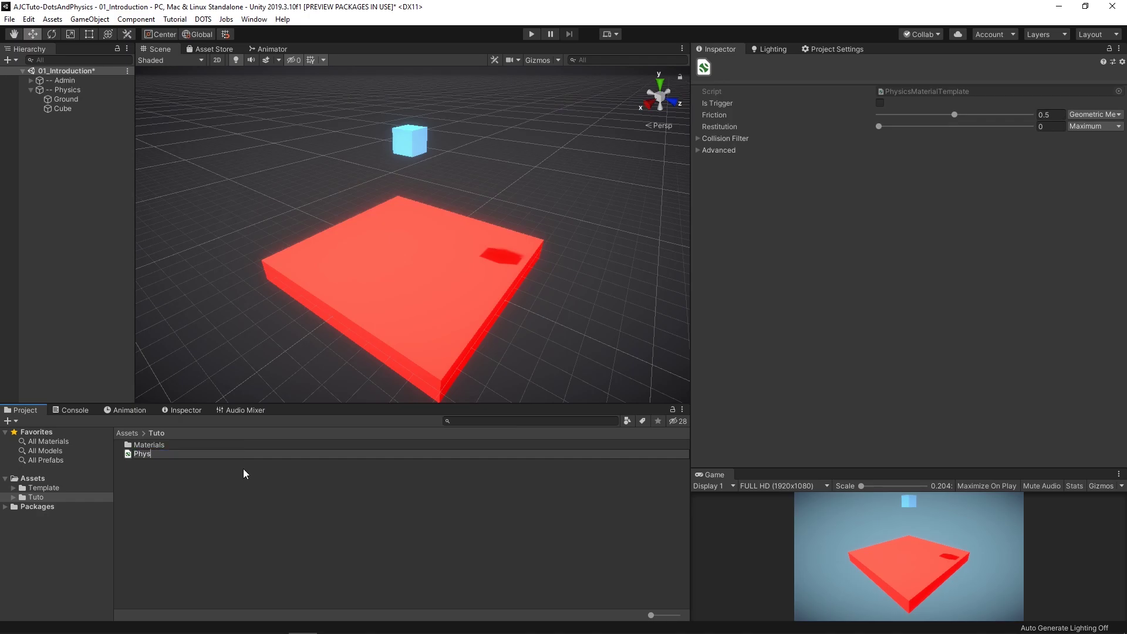
type("icsMAteria")
key("BackSpace")
key("BackSpace")
key("BackSpace")
type("aterial")
key("Return")
type("1")
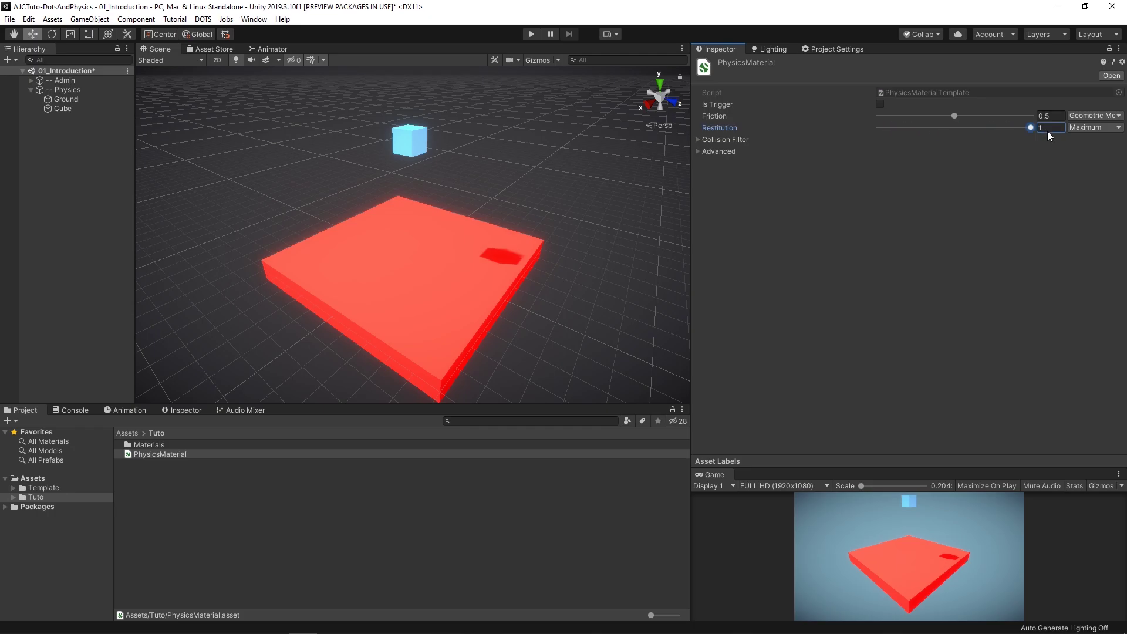
left_click(89, 109)
left_click_drag(158, 454, 894, 299)
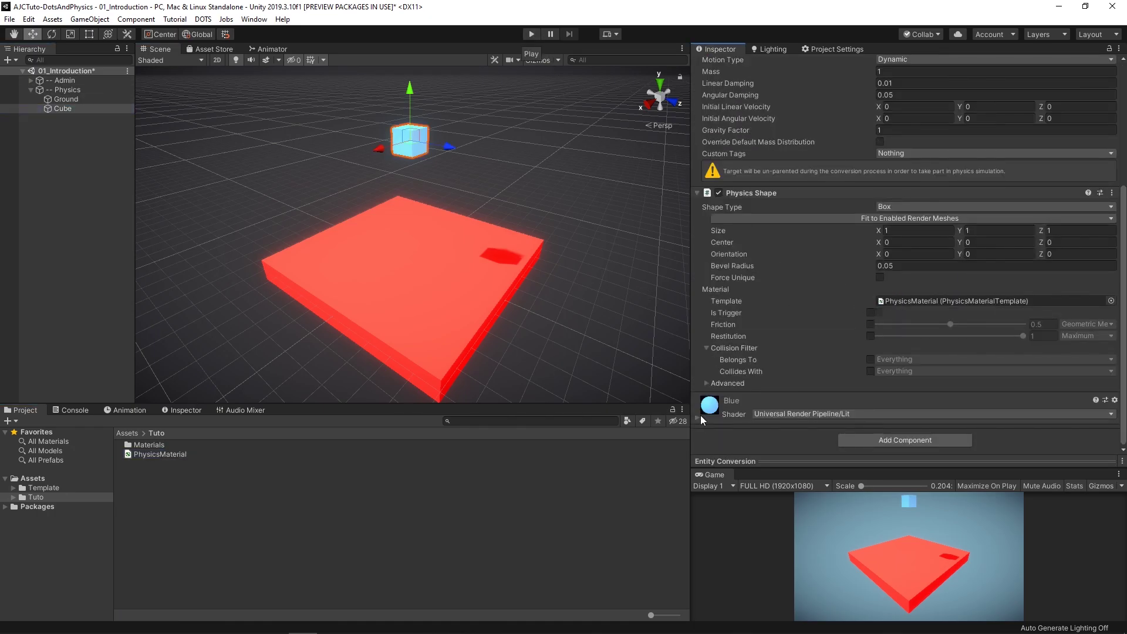
Play and restart the scene, inspect the Ground and Cube entities' components, then stop.
left_click(531, 34)
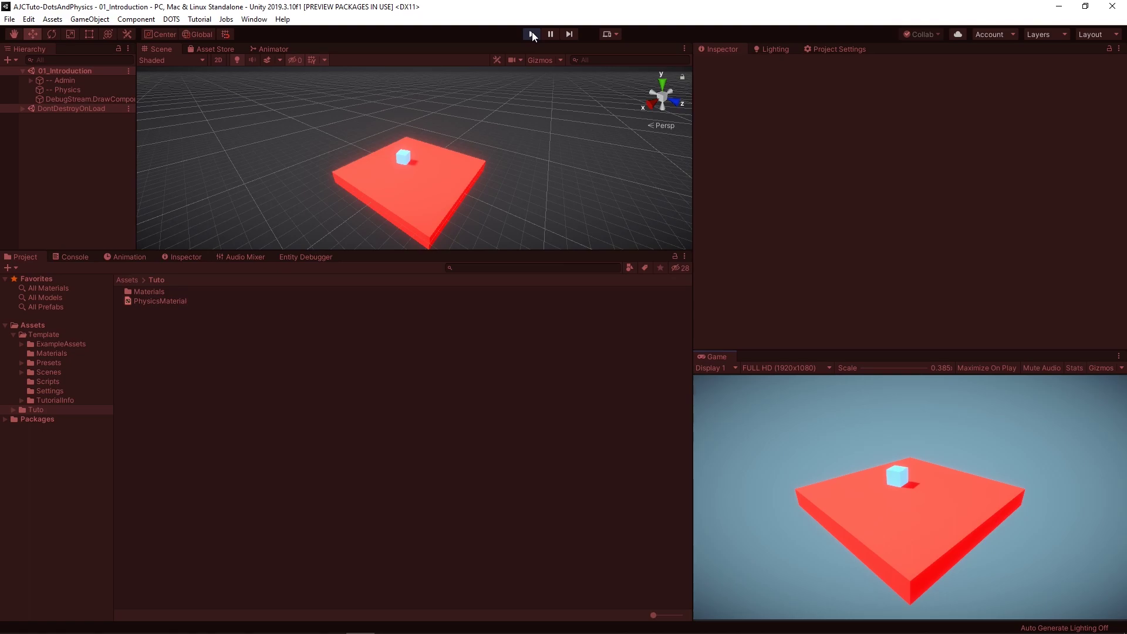
left_click(532, 34)
left_click(532, 33)
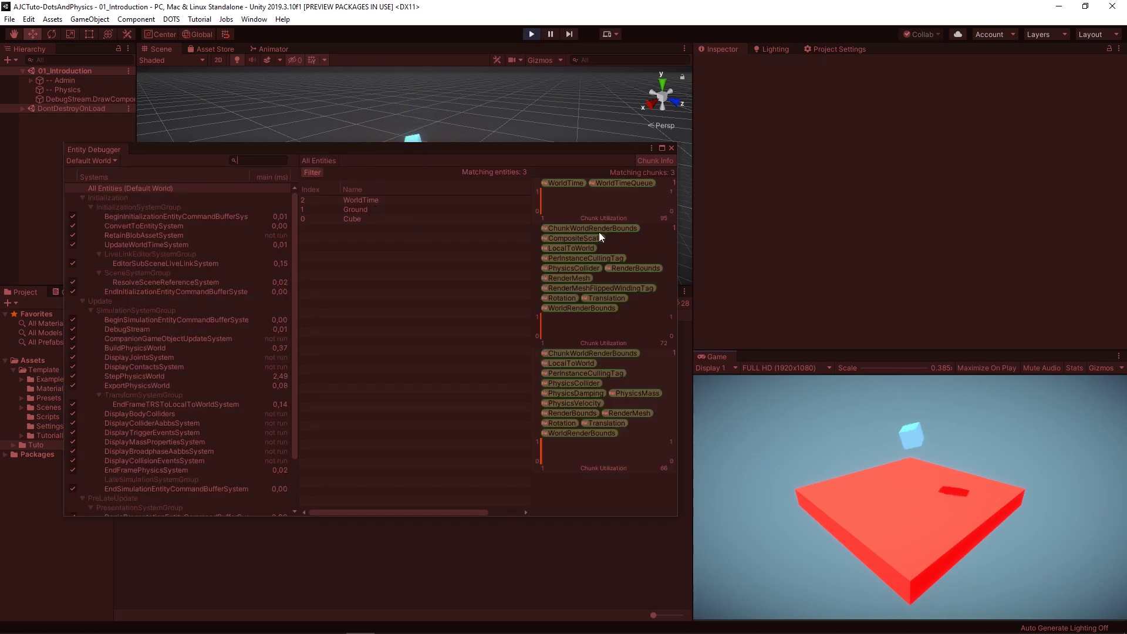
left_click(417, 209)
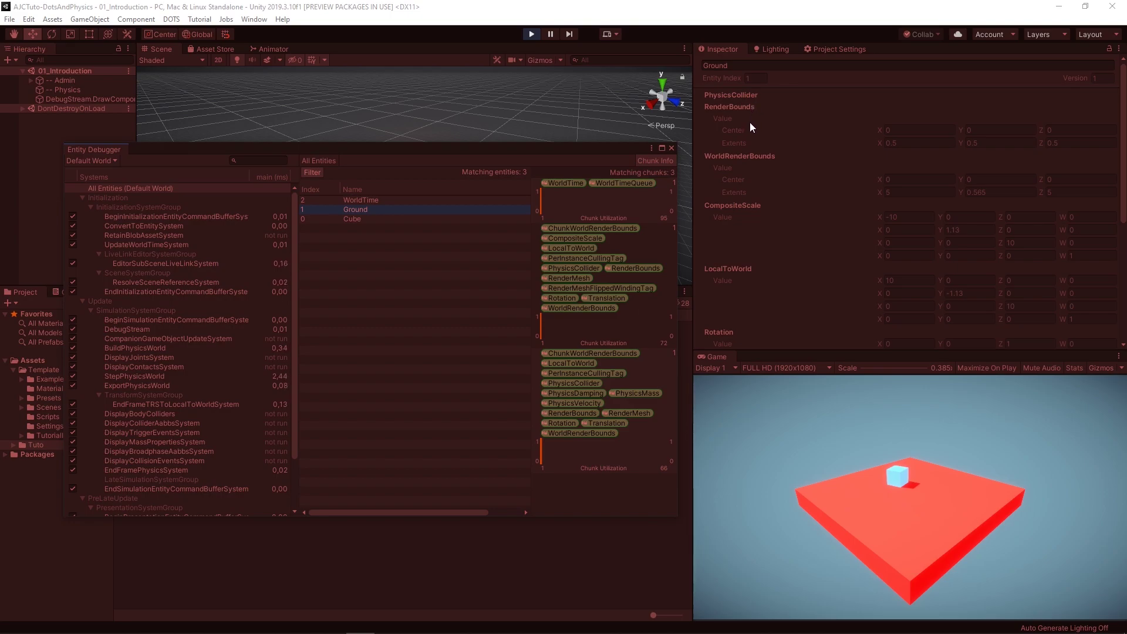
left_click(375, 219)
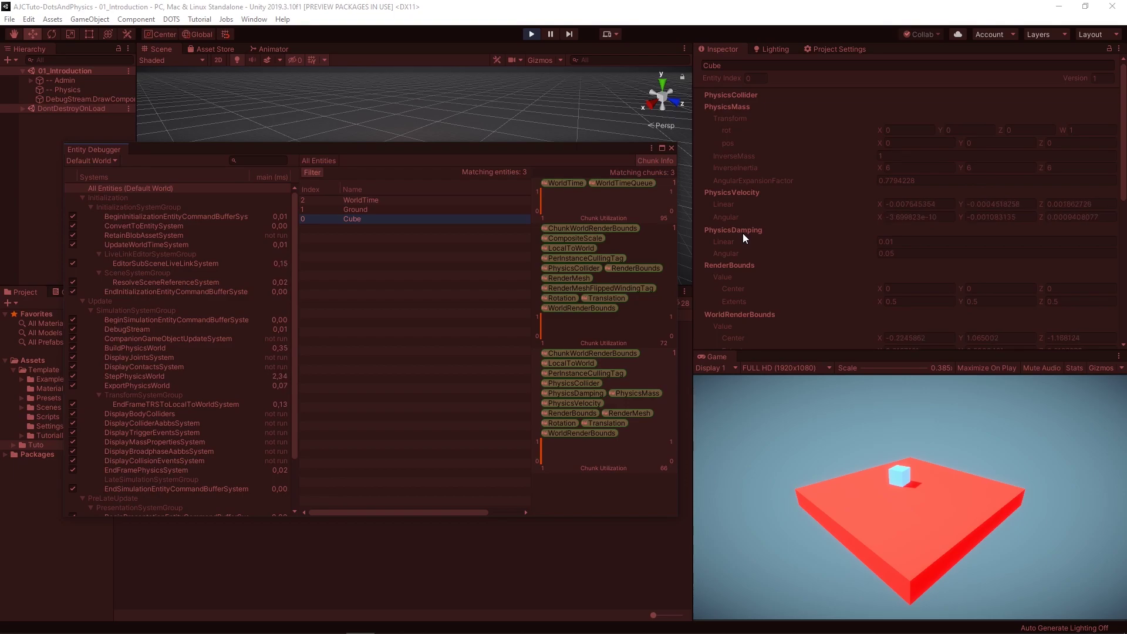
key("ctrl+p")
Duplicate the Ground and rename the copy Ground-trigger.
left_click(949, 211)
left_click(921, 195)
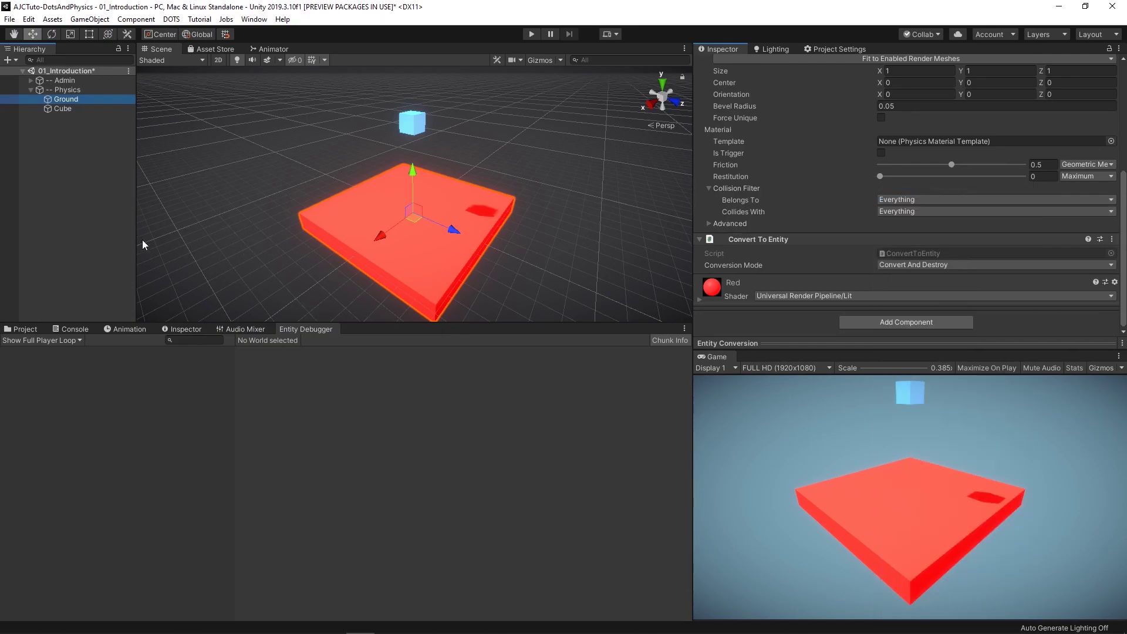
left_click(58, 157)
left_click(87, 102)
key("ctrl+d")
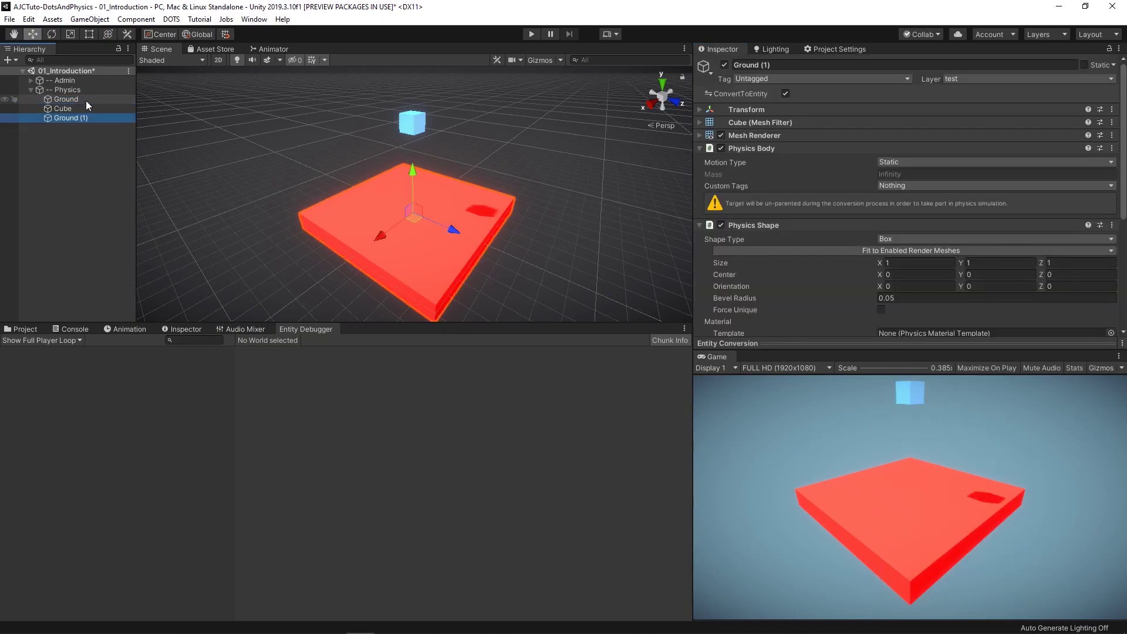
key("F2")
double_click(109, 117)
type("-t")
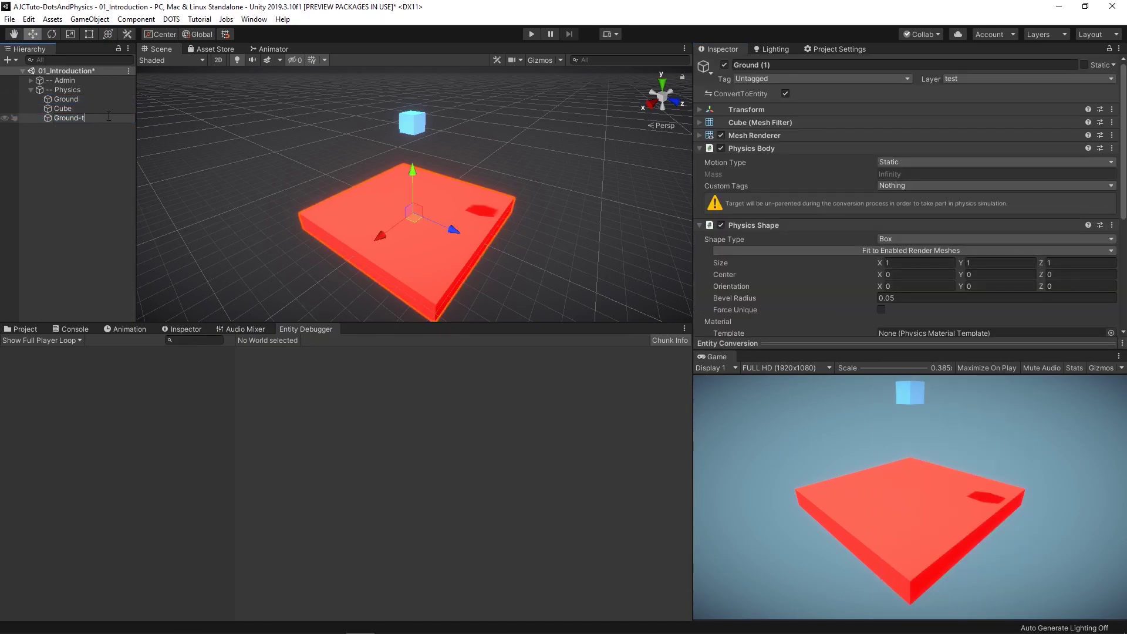
type("rigge")
key("Return")
Raise Ground-trigger above the Ground, adjust its vertical scale, mark it Is Trigger, and test-run.
left_click_drag(418, 188, 419, 146)
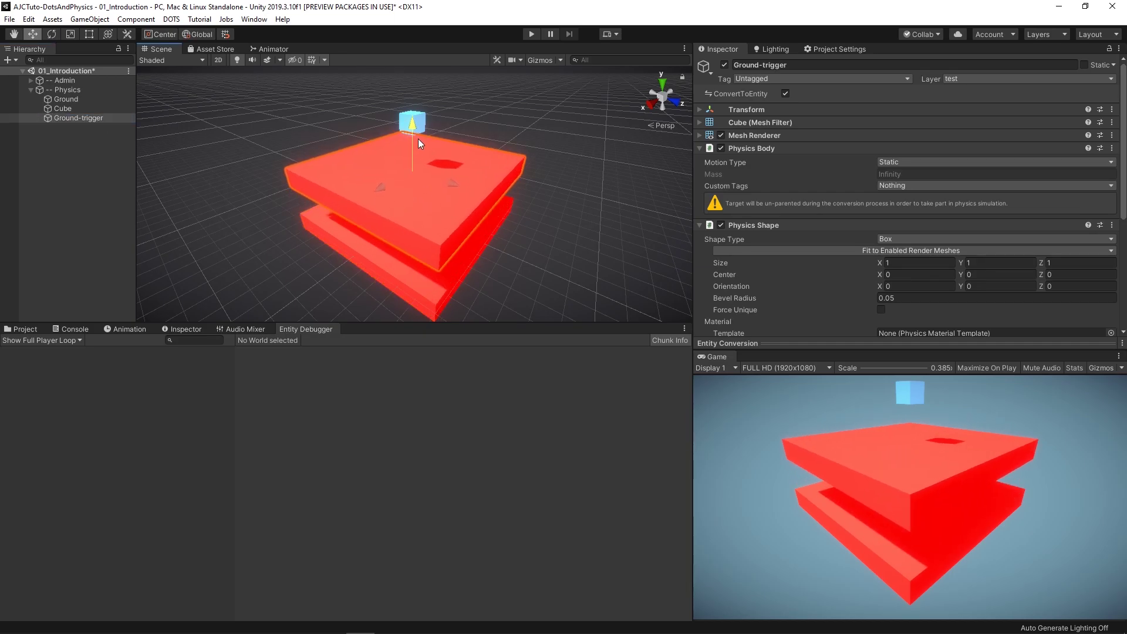
left_click(699, 110)
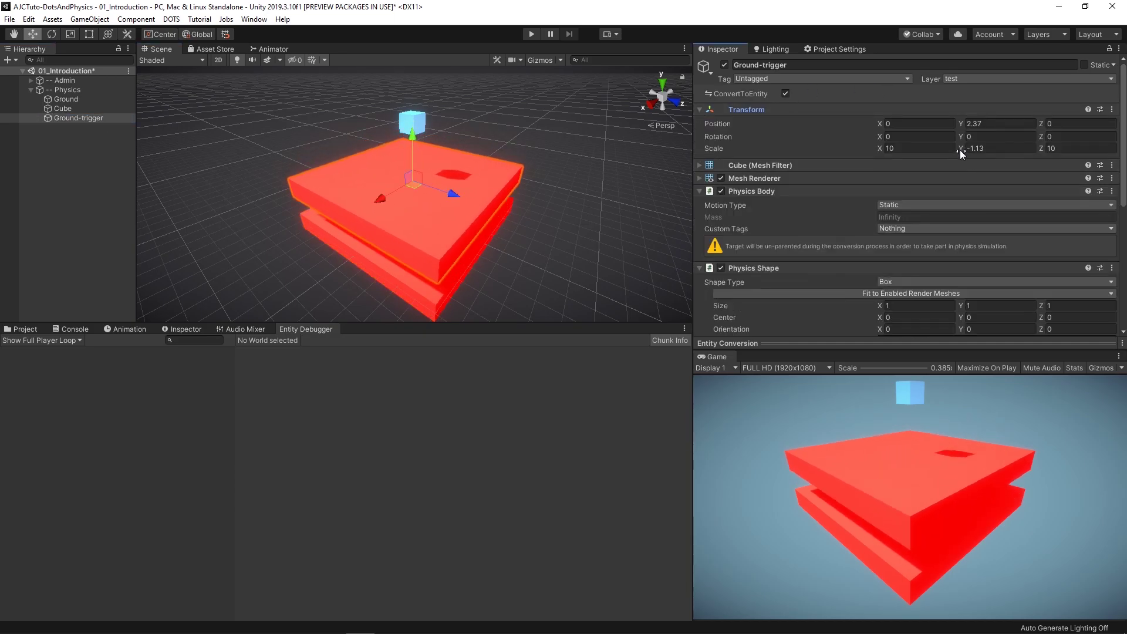
left_click(959, 148)
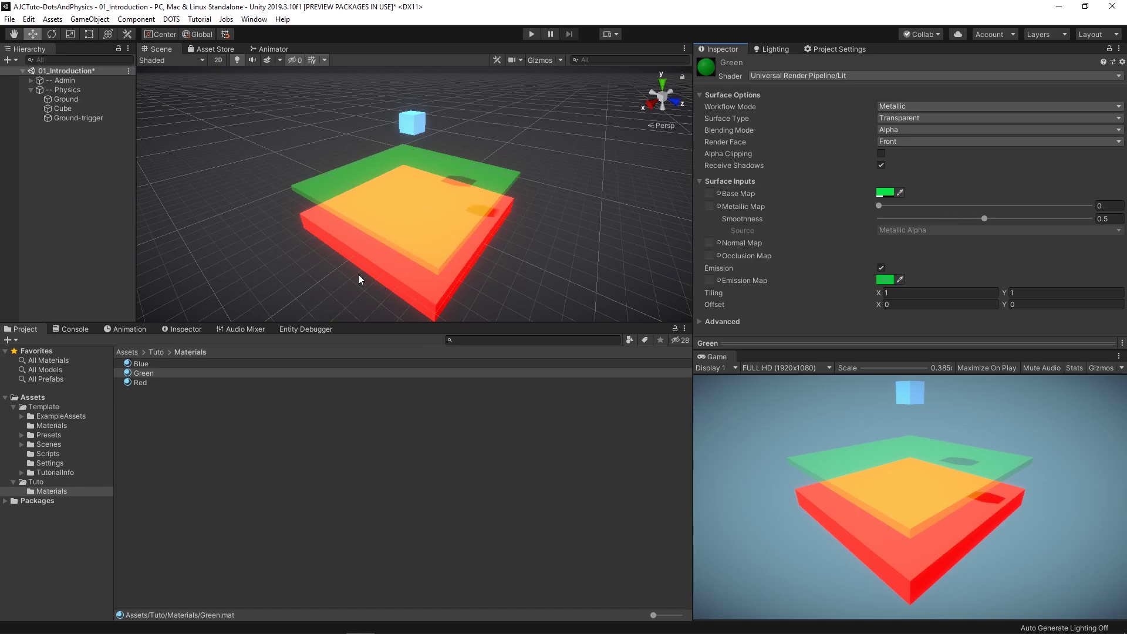
left_click(78, 117)
scroll(769, 210, "down", 10)
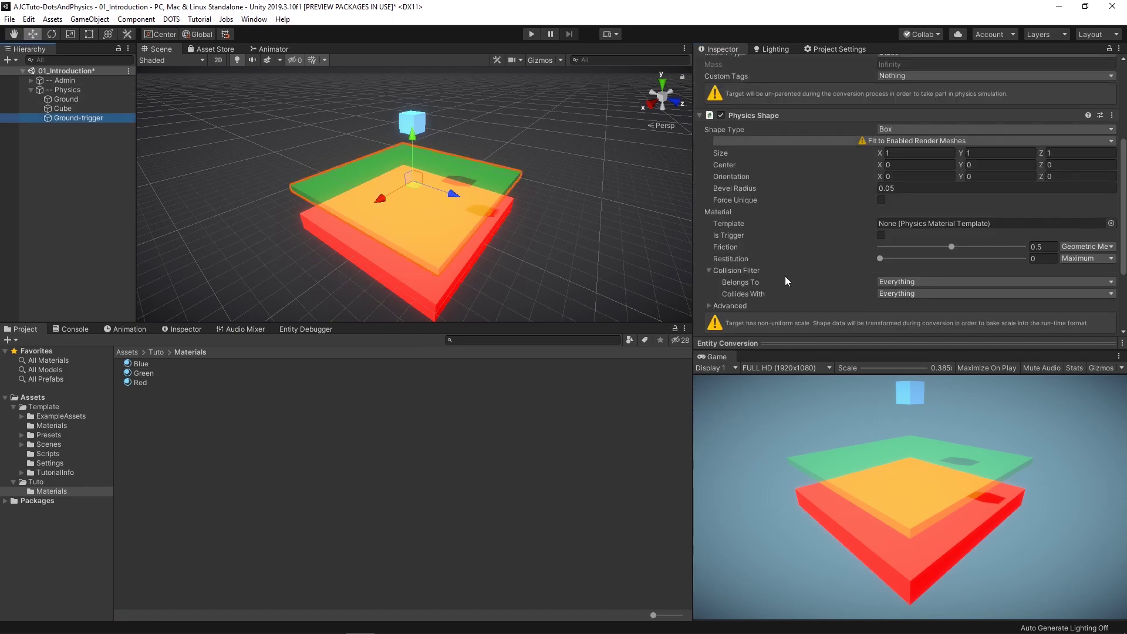
left_click(882, 234)
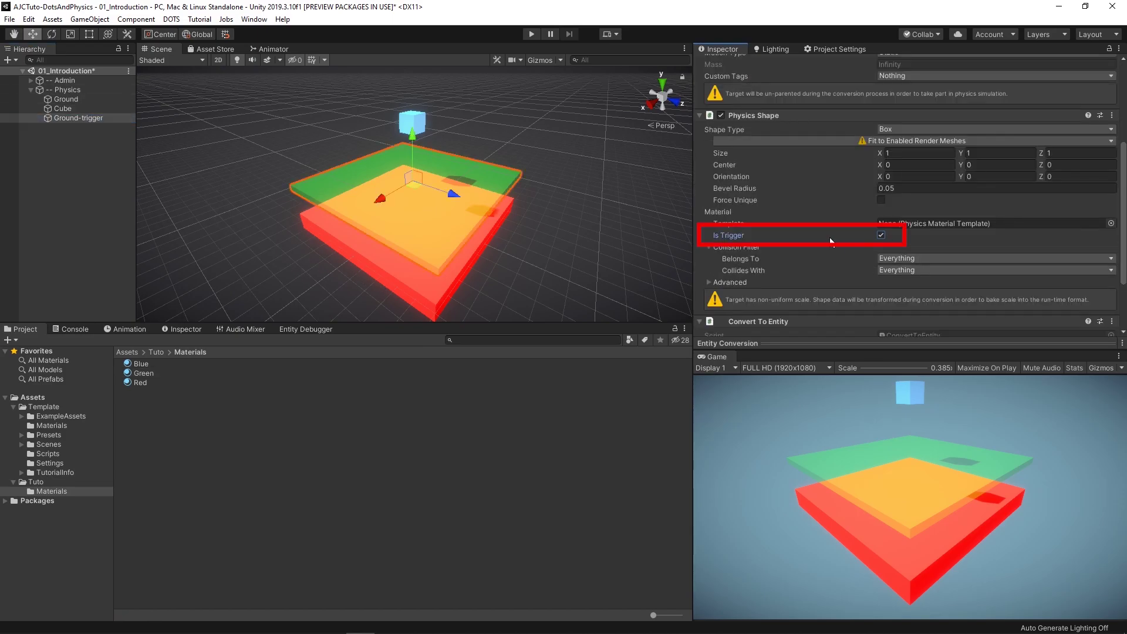
left_click(532, 34)
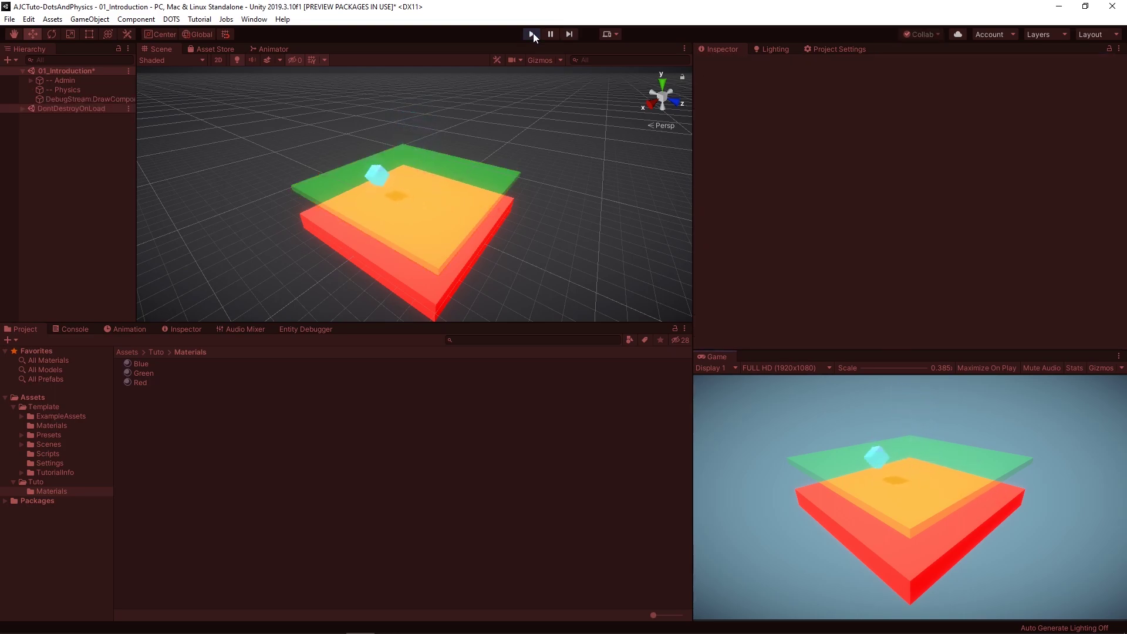
left_click(533, 33)
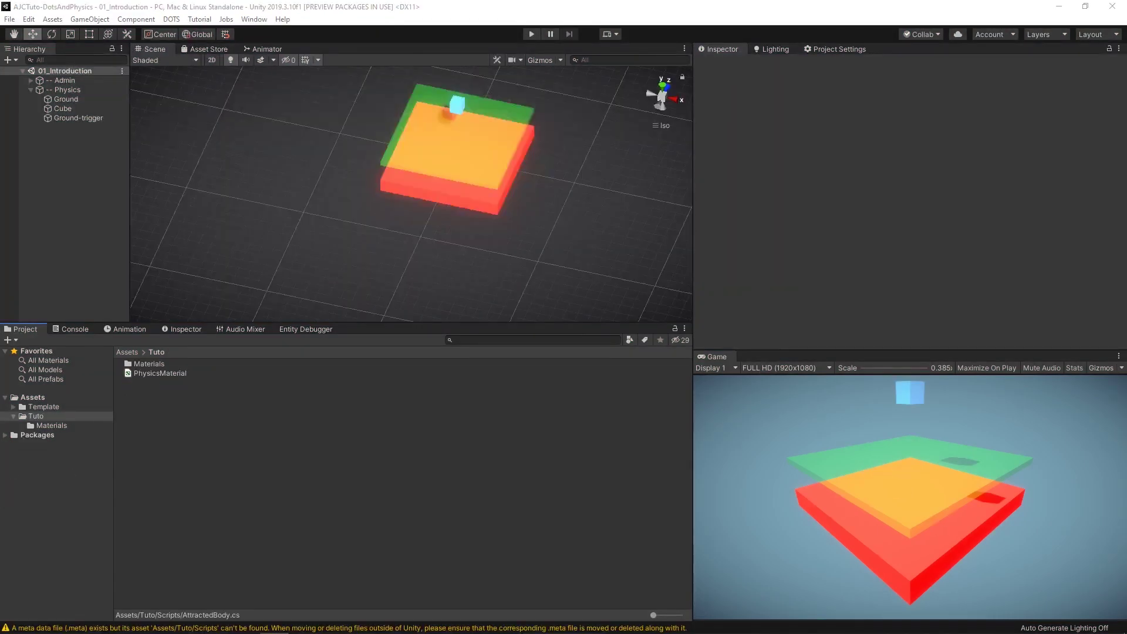
Create a Scripts folder inside Tuto and open it.
right_click(139, 409)
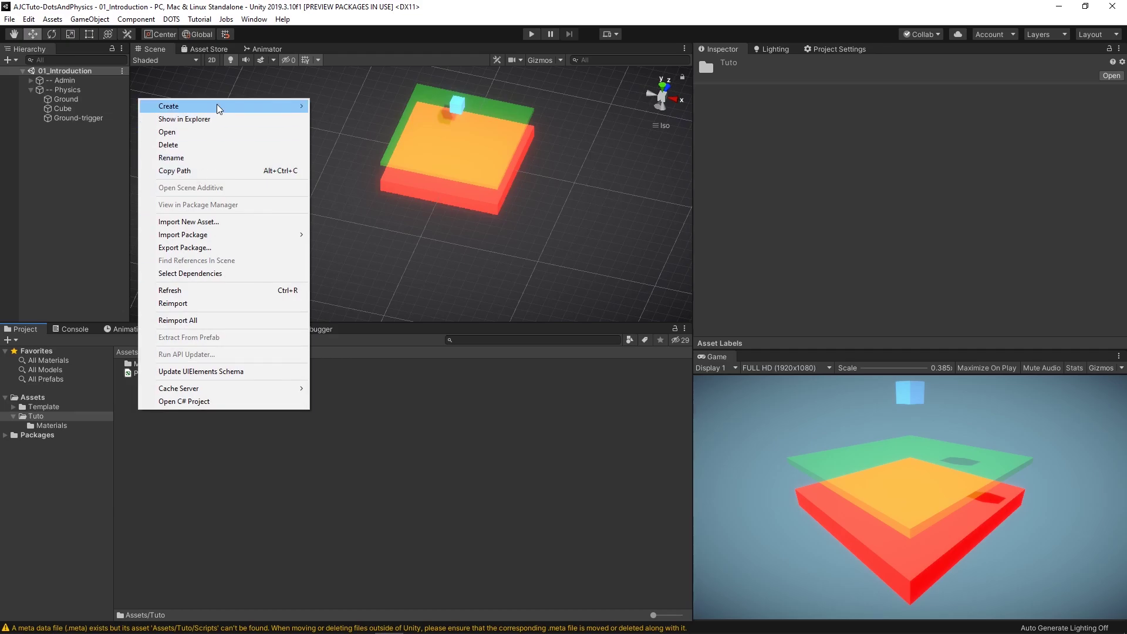
mouse_move(216, 104)
left_click(351, 94)
type("Scripts")
key("Return")
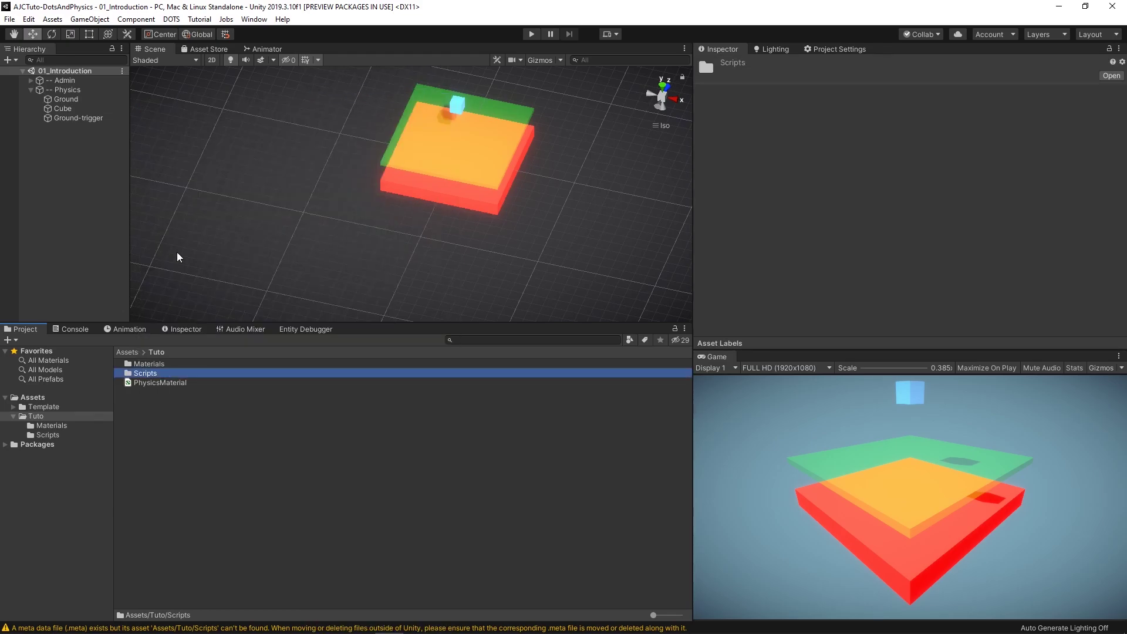
double_click(176, 374)
Create a C# script named TriggerDetectionJobSystem in Scripts and open it in the code editor.
right_click(176, 417)
mouse_move(318, 129)
left_click(408, 114)
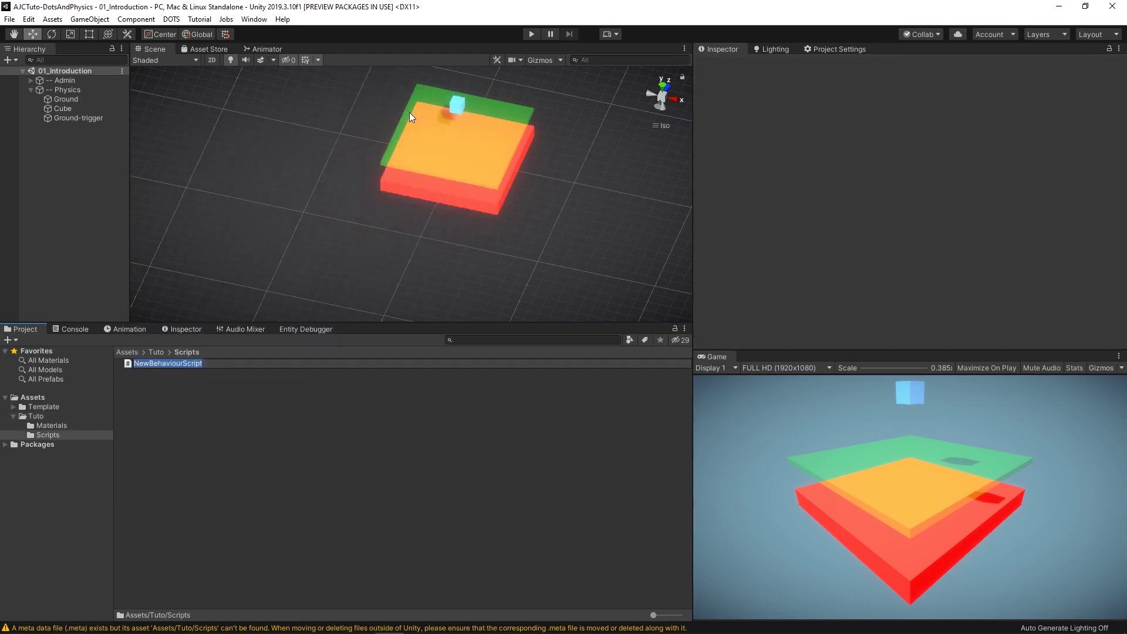
type("TriggerDetectionJobSys")
type("tem")
key("Return")
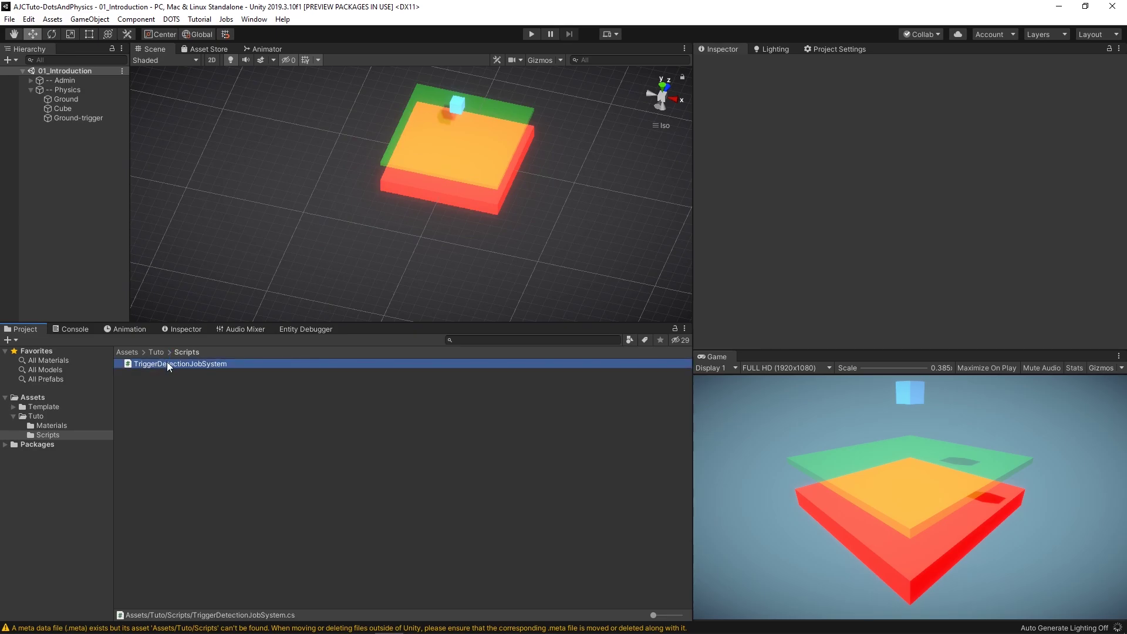
double_click(167, 364)
Change the base class to JobComponentSystem, generate OnUpdate, and delete the Start and Update methods.
double_click(386, 84)
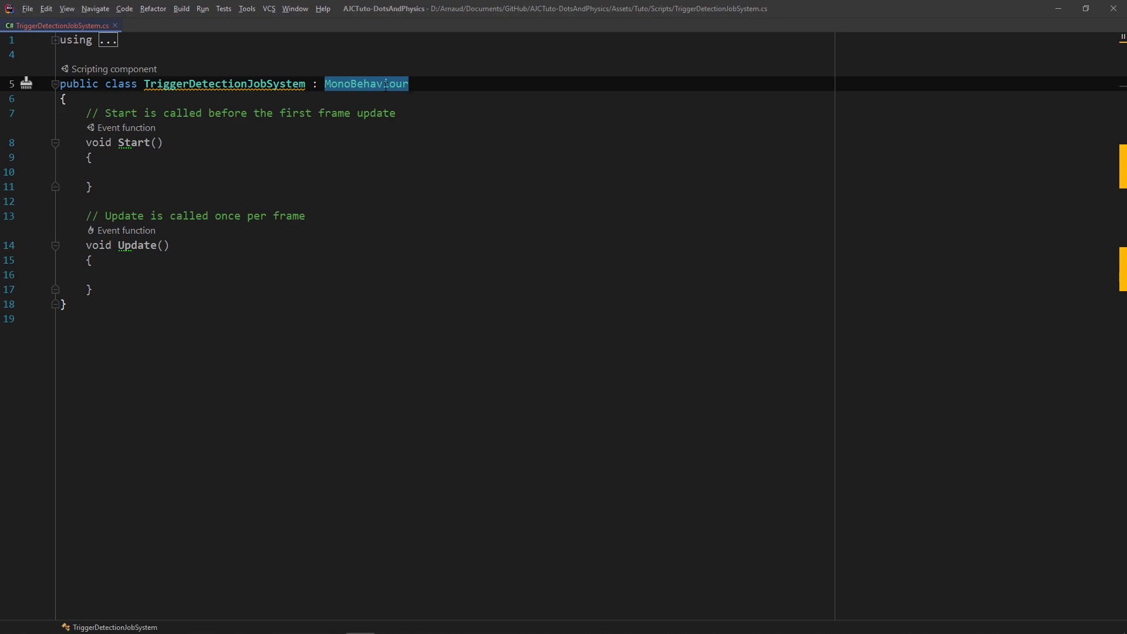
type("Job")
key("Return")
key("alt+Return")
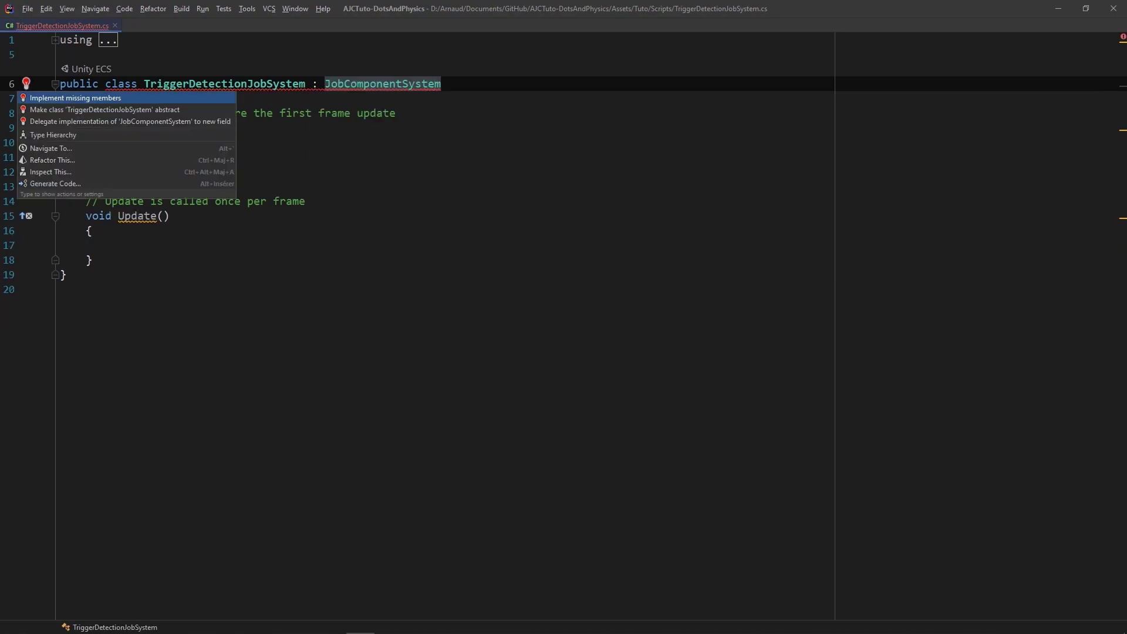
key("Return")
left_click_drag(86, 113, 92, 260)
key("Delete")
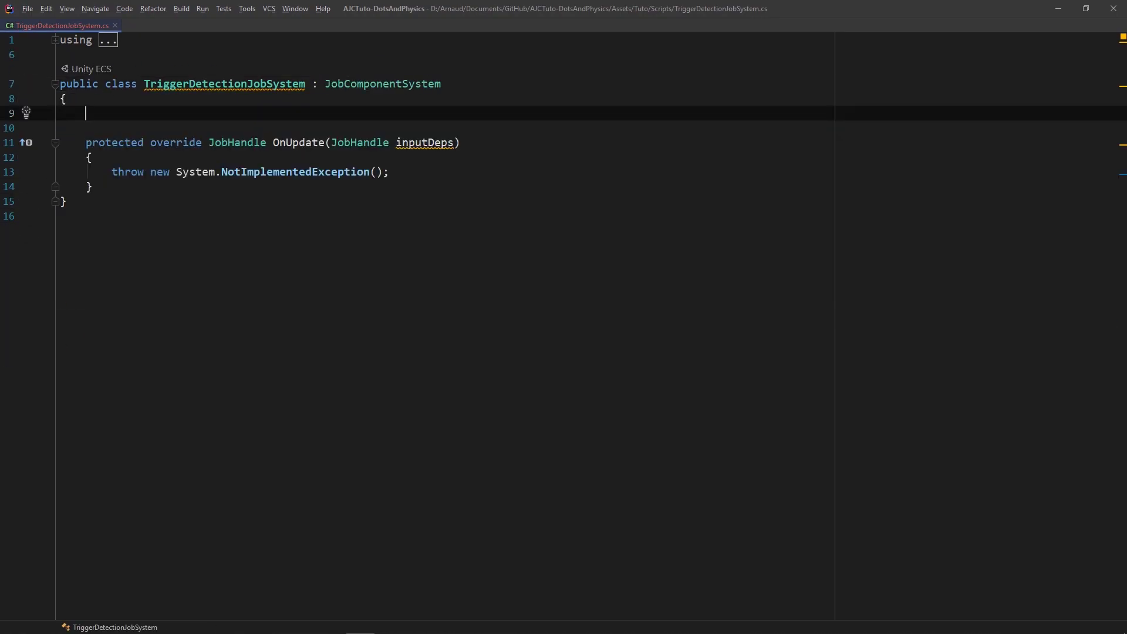
Add a private BuildPhysicsWorld field named m_buildPhysicsWorld.
type("pr")
key("Return")
type("private Build")
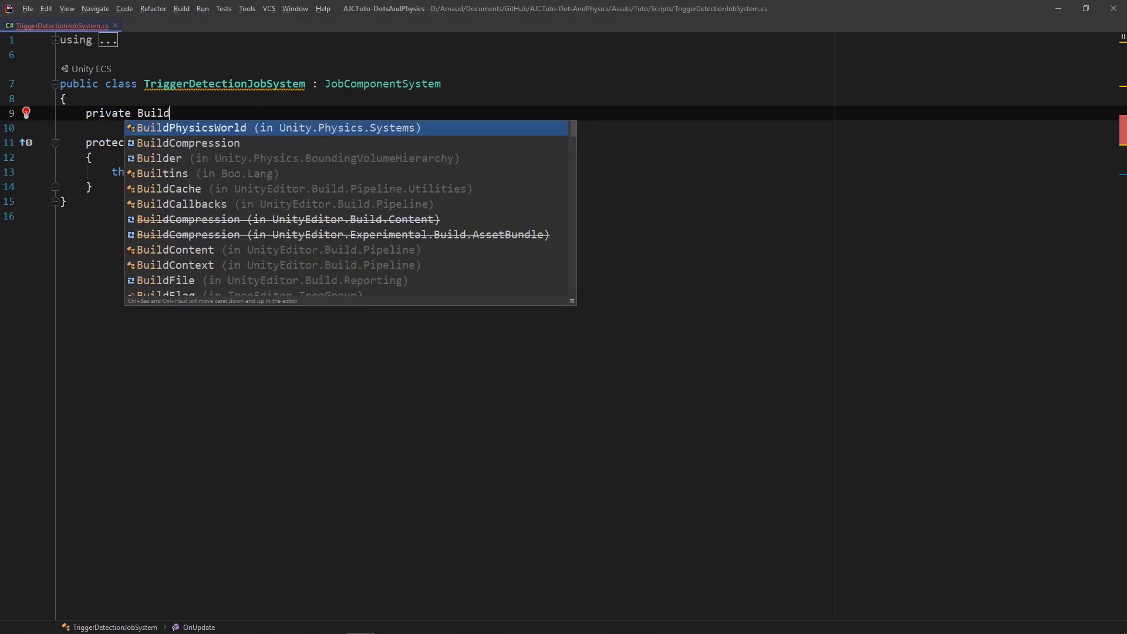
key("Return")
type("m")
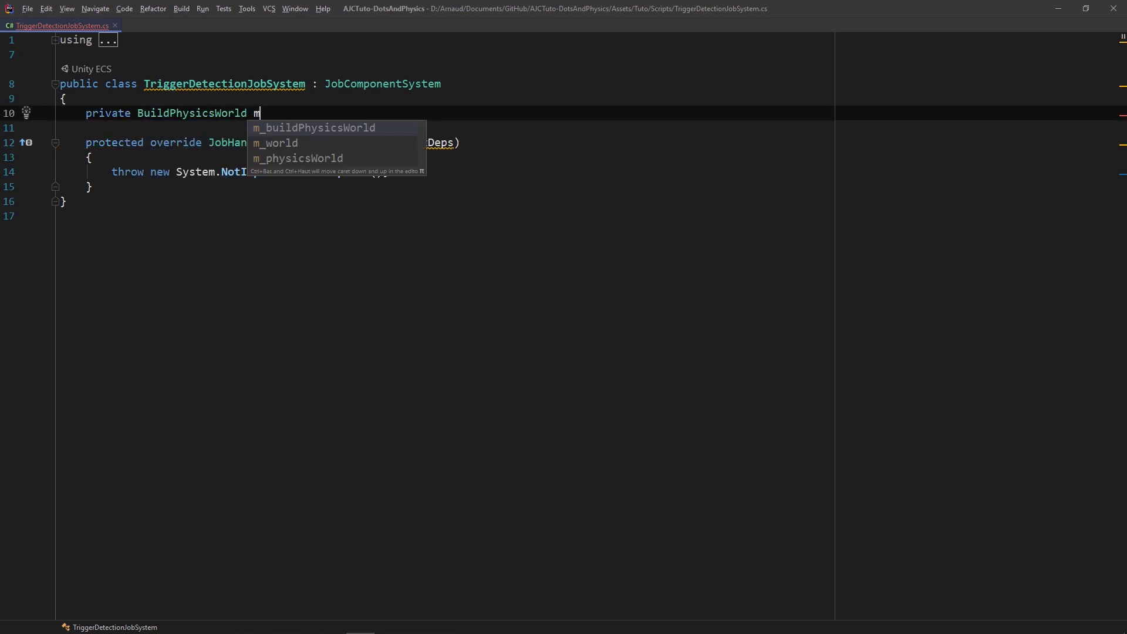
type("_buil")
key("Return")
type(";")
key("Return")
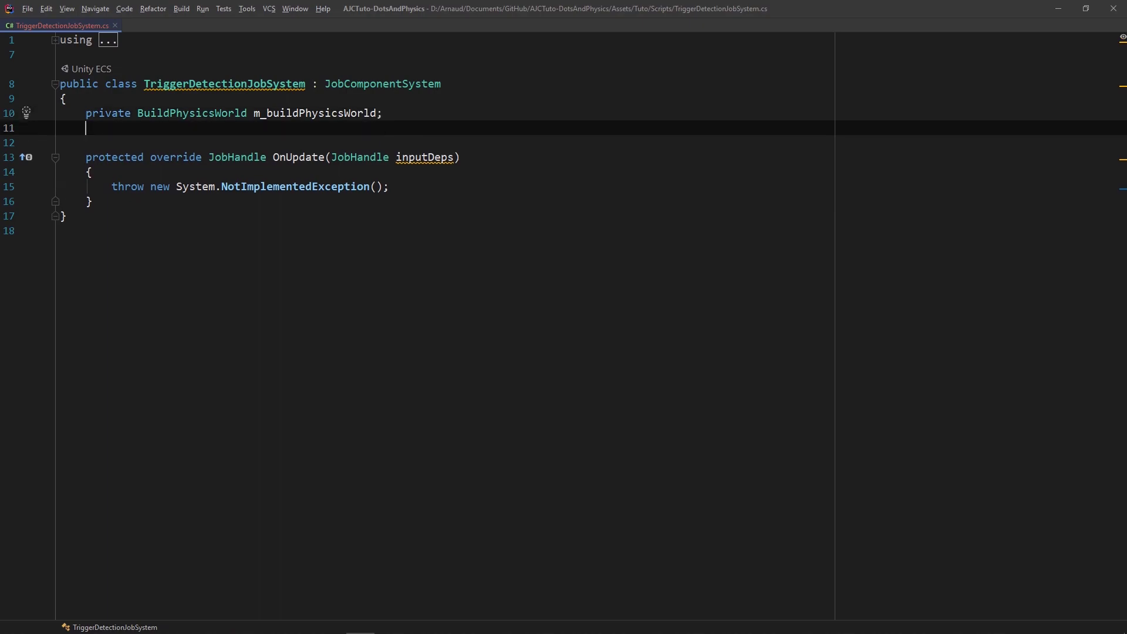
Add a private StepPhysicsWorld field named m_stepPhysicsWorld.
type("priv")
key("Return")
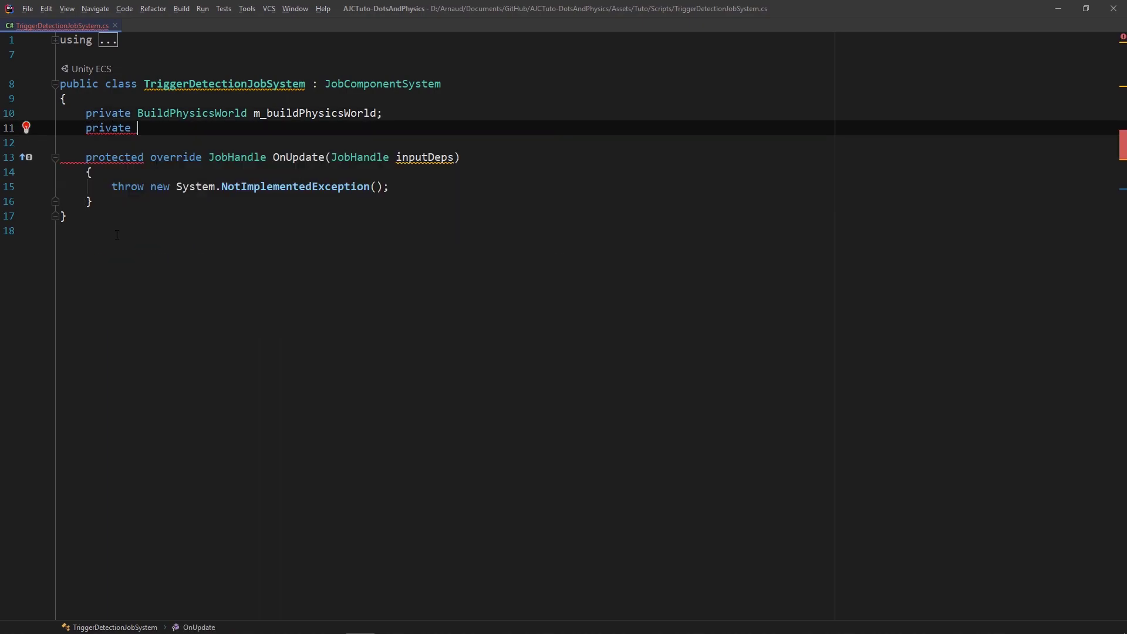
type("Step")
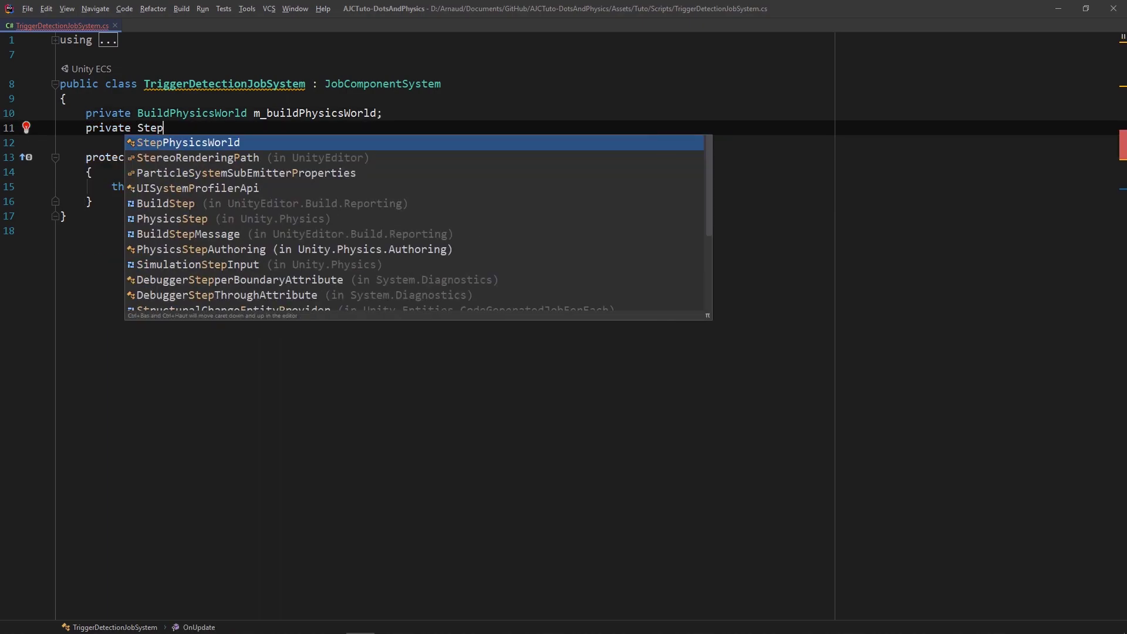
key("Return")
type("m")
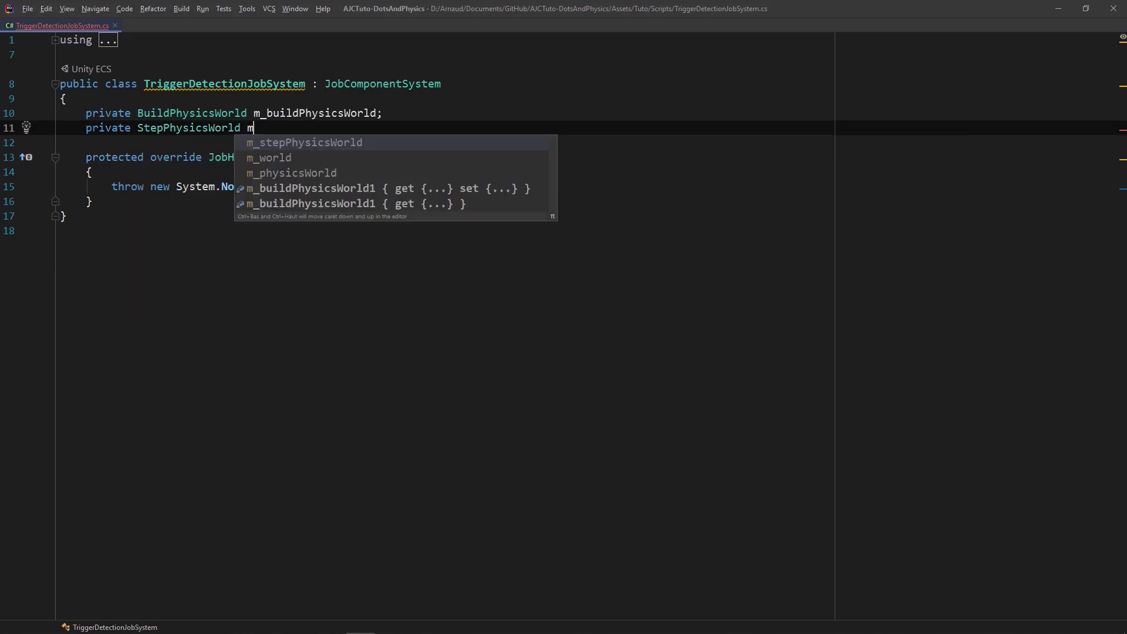
key("Return")
type(";")
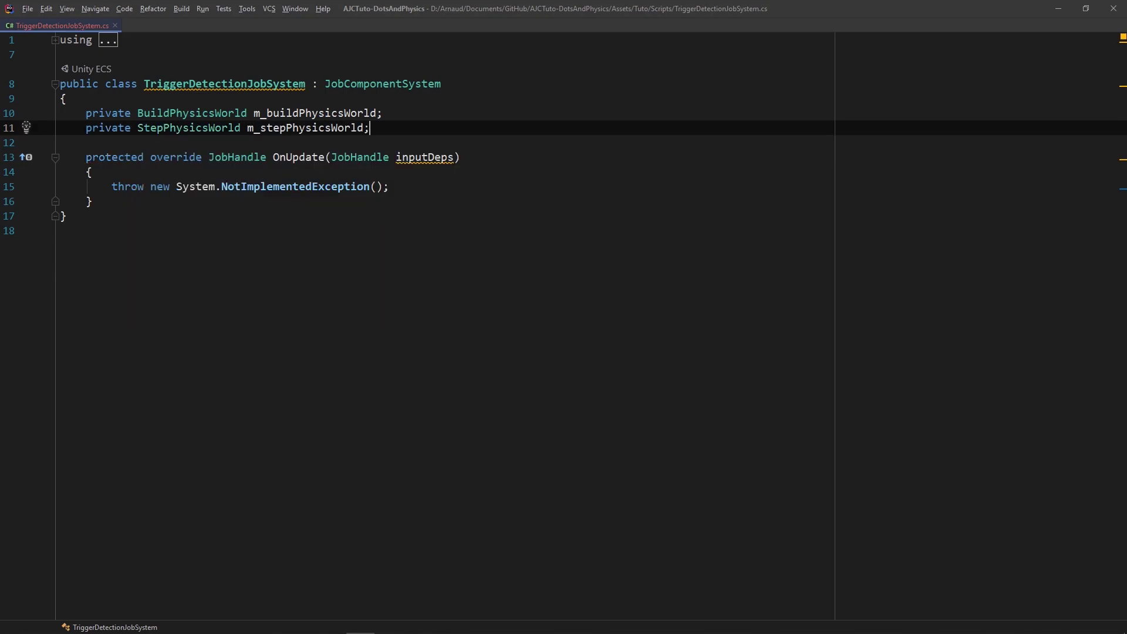
key("Return")
Override OnCreate and assign m_buildPhysicsWorld from World.GetOrCreateSystem<BuildPhysicsWorld>().
key("Return")
type("oncre")
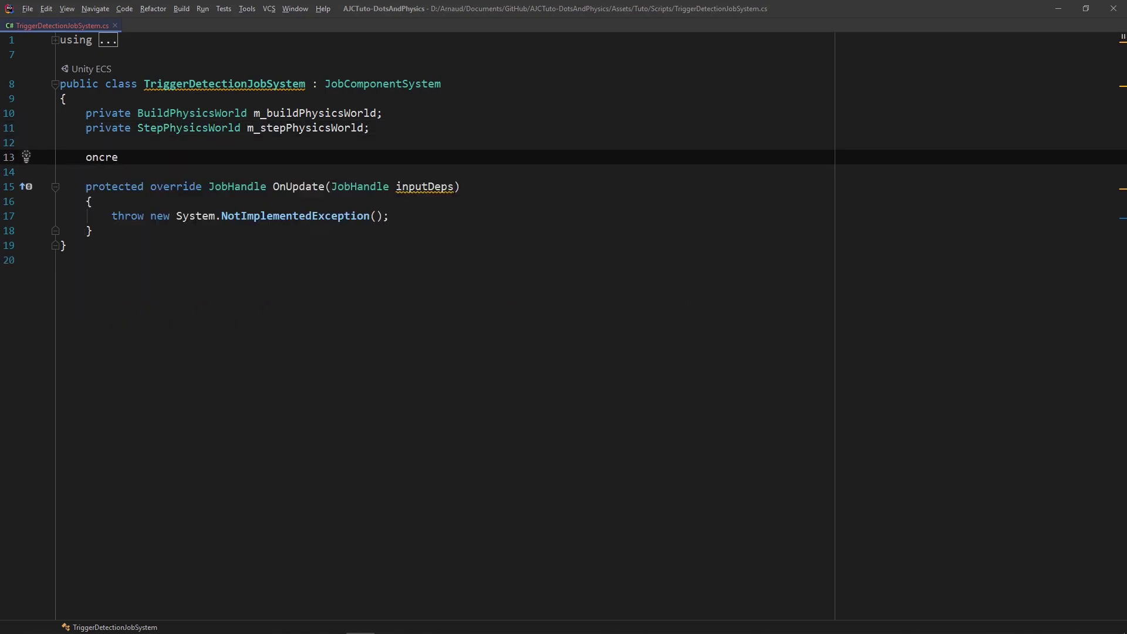
key("Return")
key("BackSpace")
type("m")
key("Return")
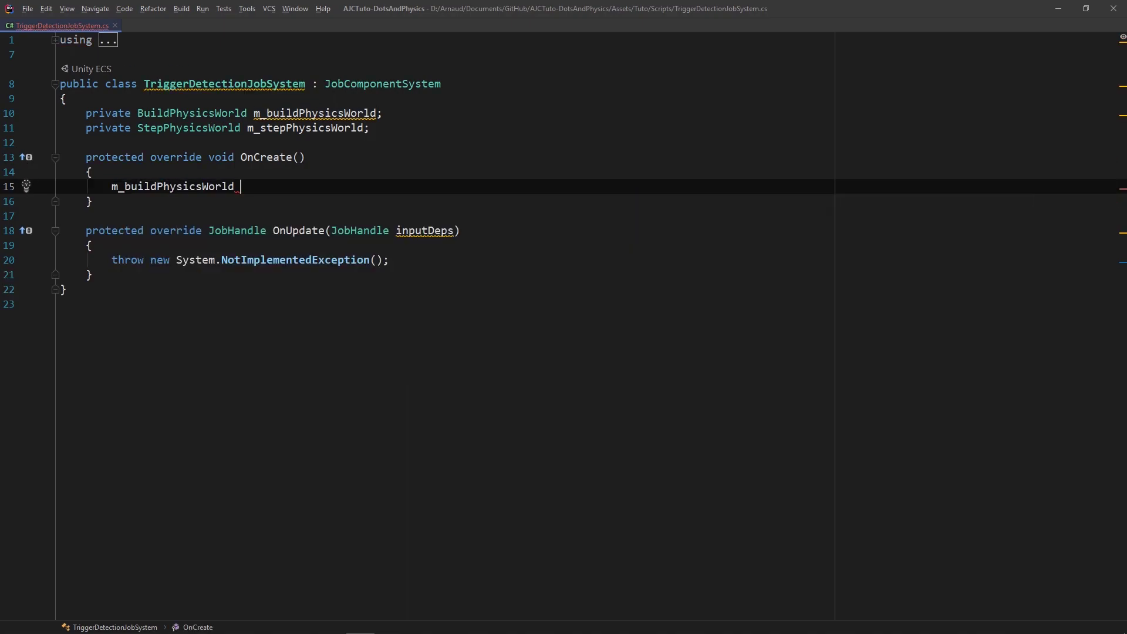
type("= WorldToLocaWorld")
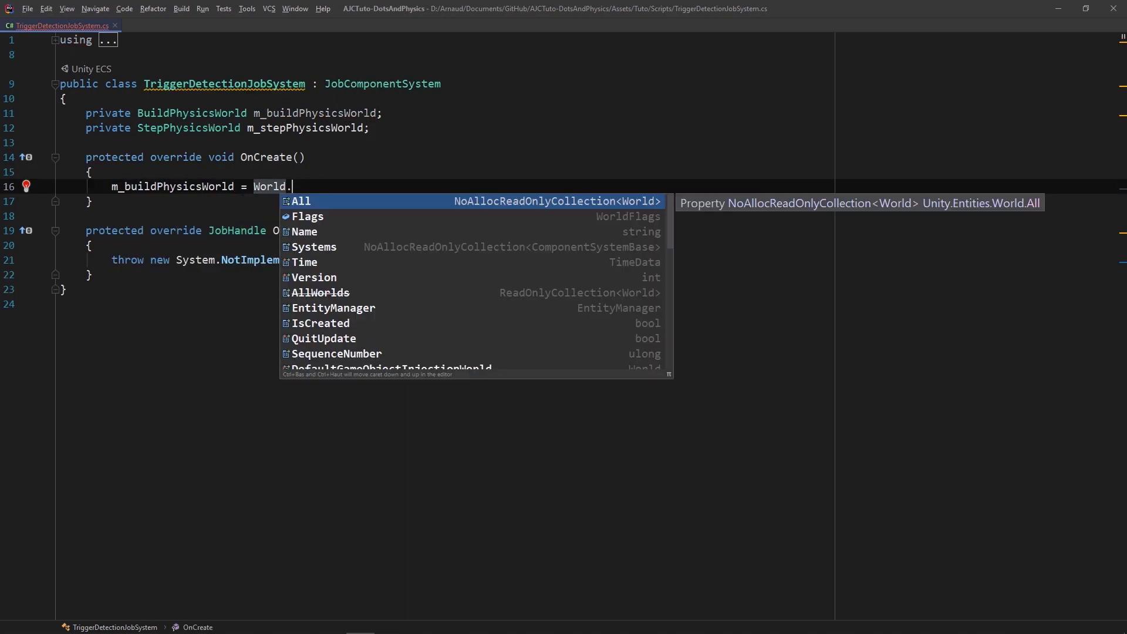
type(".Get")
key("Return")
type("Buil>(")
key("Down")
key("Return")
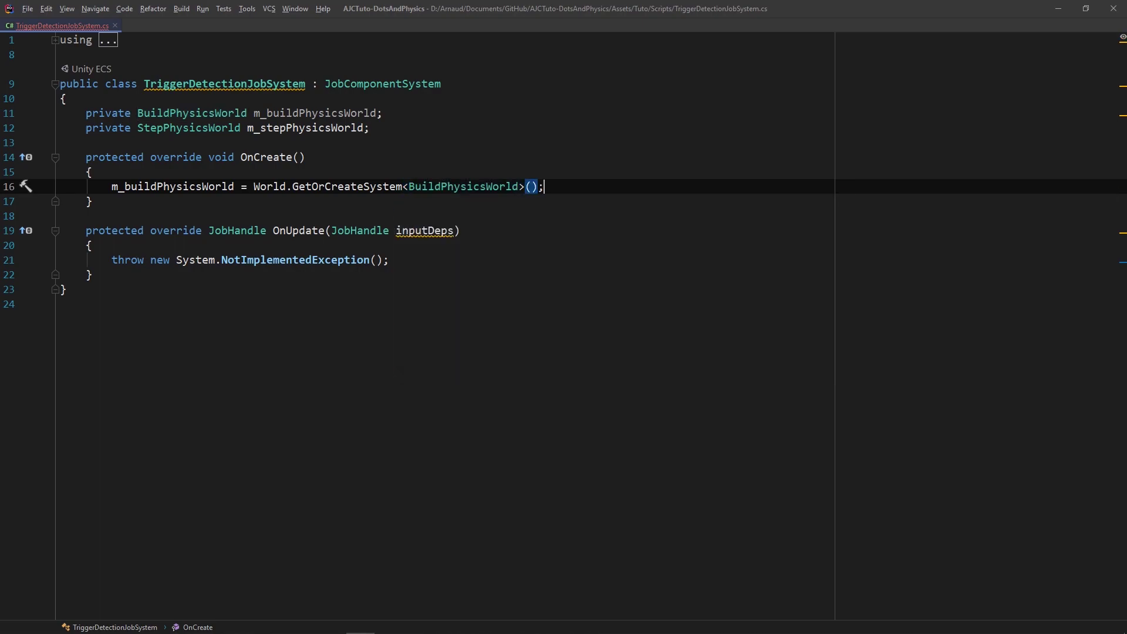
key("Return")
Assign m_stepPhysicsWorld from World.GetOrCreateSystem<StepPhysicsWorld>() in OnCreate.
type("m")
key("Down")
key("Return")
type("= World.Get")
key("Return")
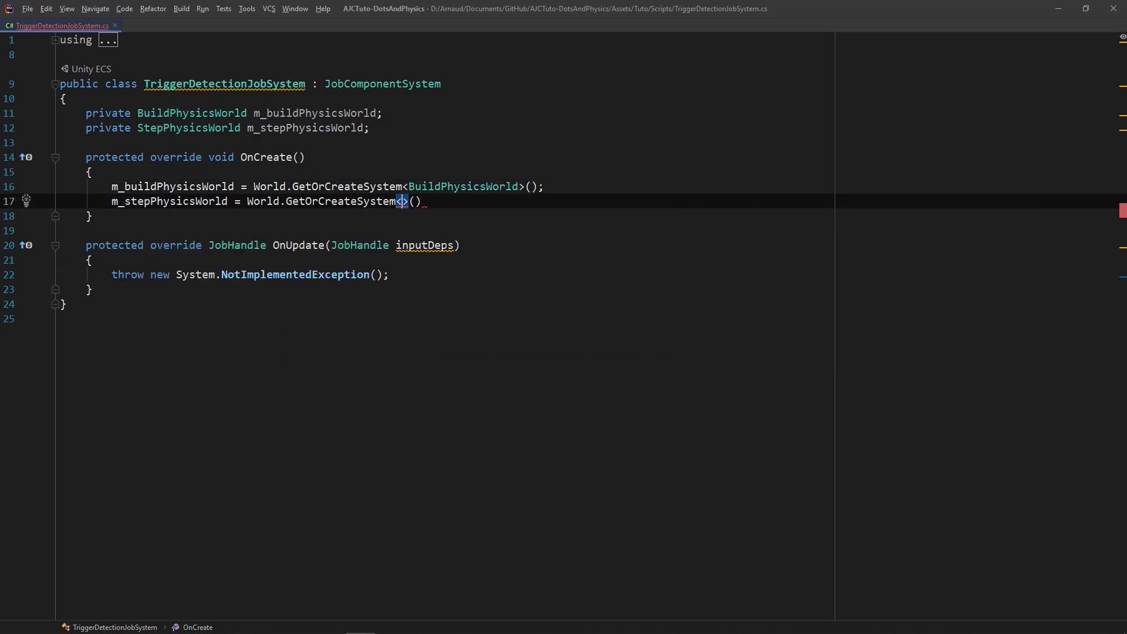
type("St")
key("Return")
type(";")
Start a new private declaration below the OnCreate method.
key("Down")
key("Down")
key("Return")
key("Return")
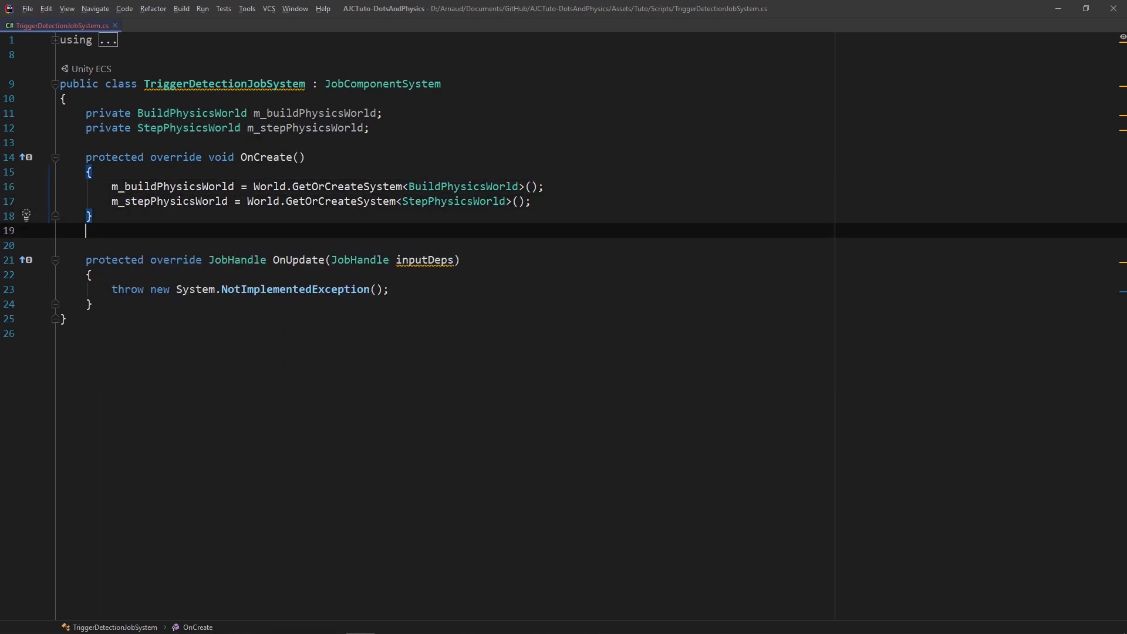
type("pri")
key("Return")
Declare a private struct TriggerDetection implementing ITriggerEventsJob.
type("private str")
key("Down")
key("Return")
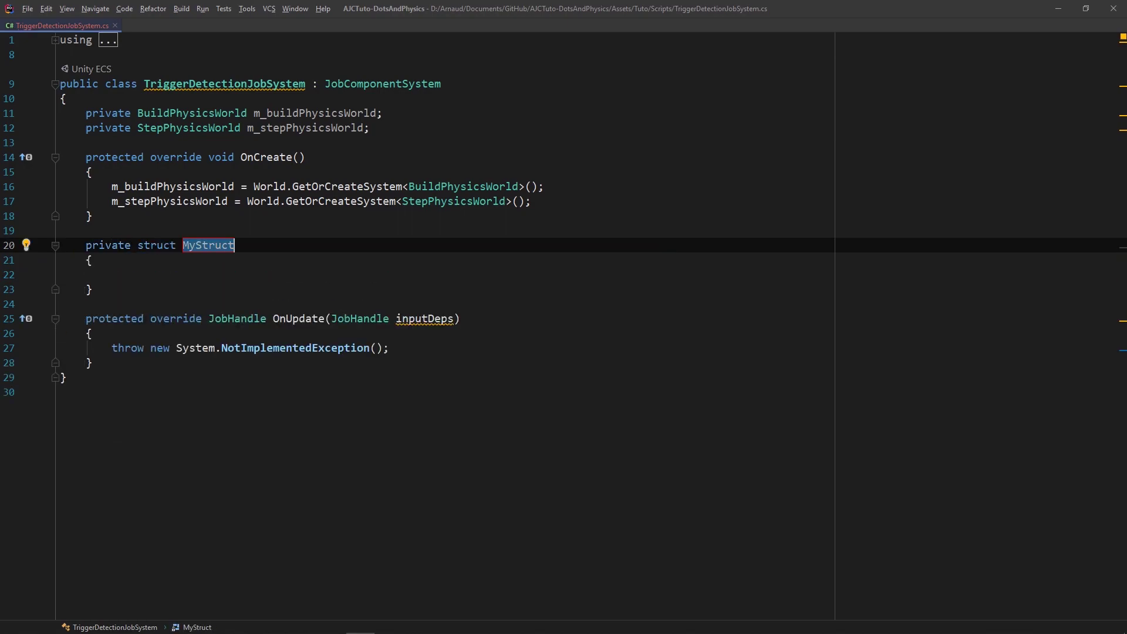
type("TriggerDe")
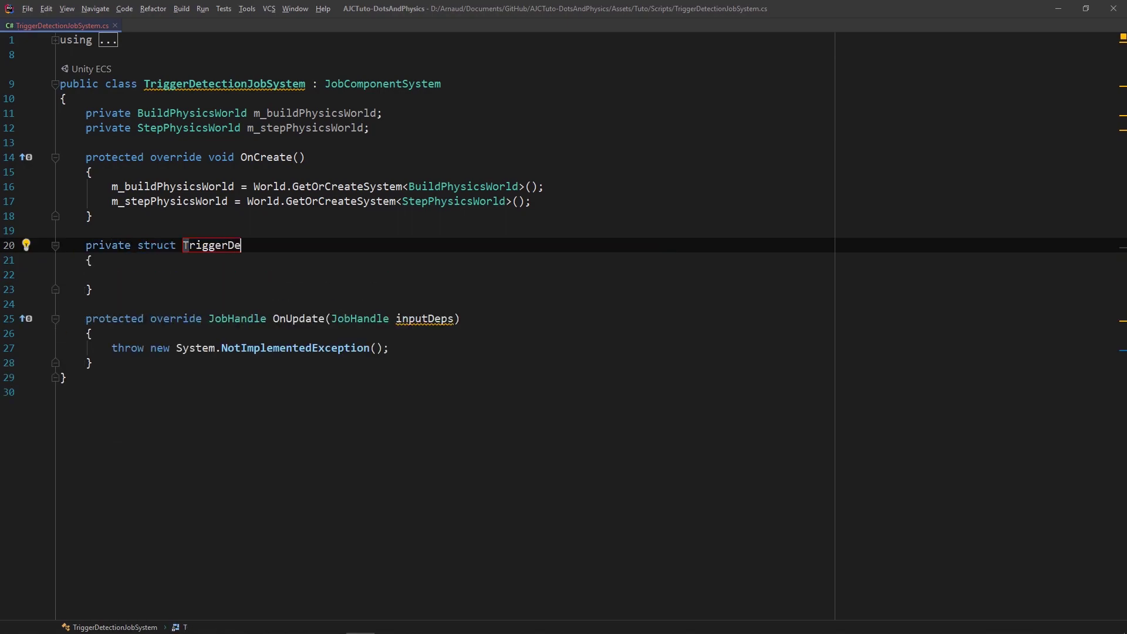
type("tection")
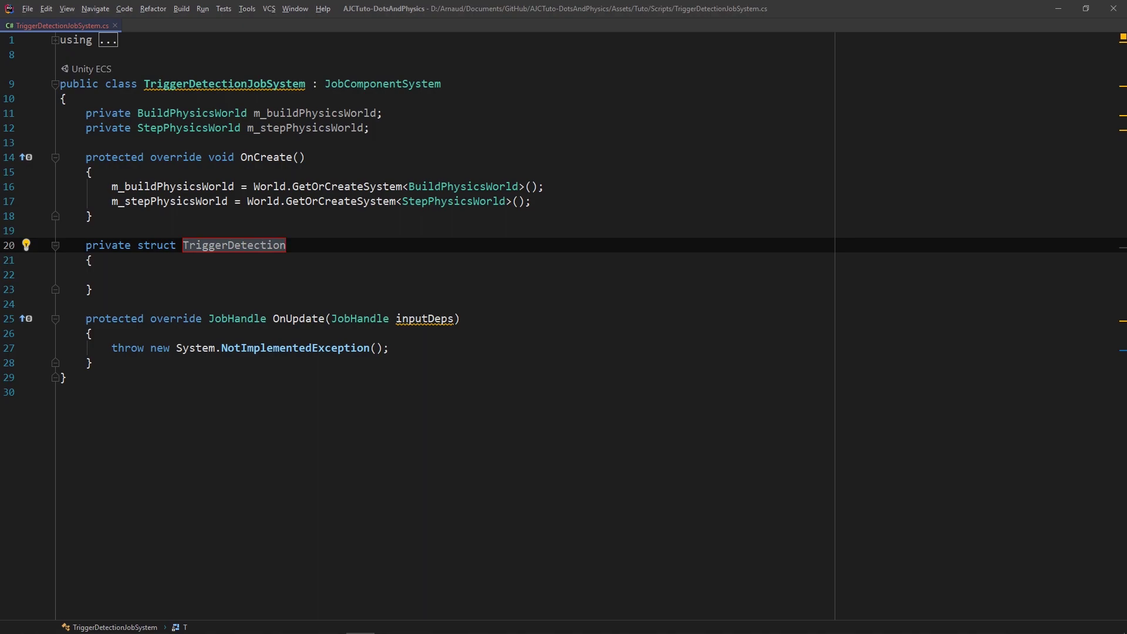
type(" : IT")
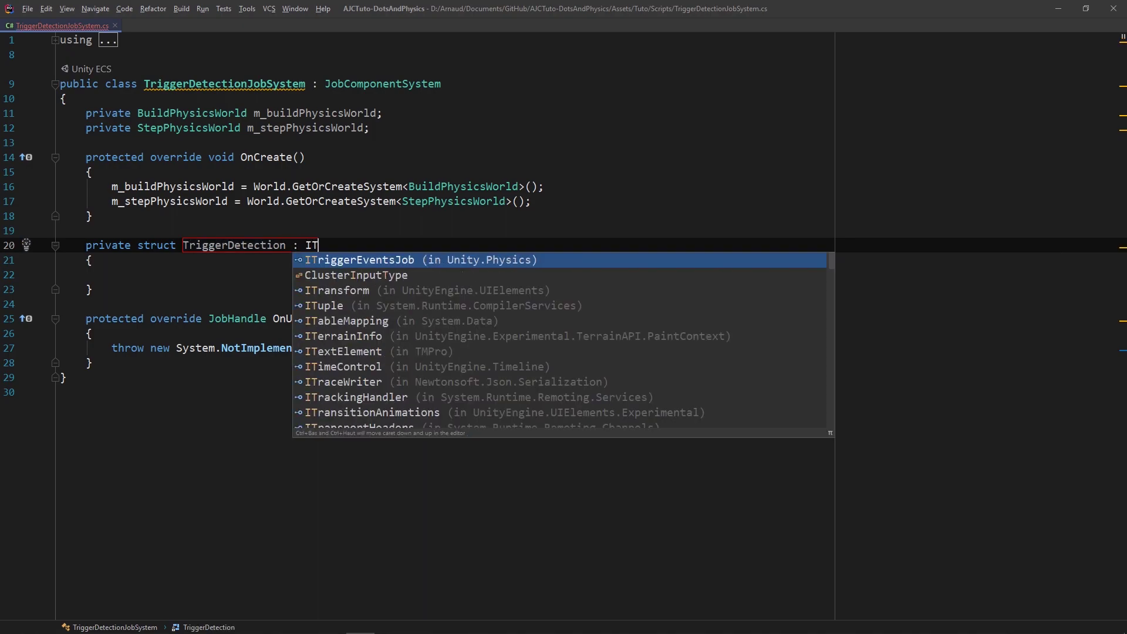
key("Return")
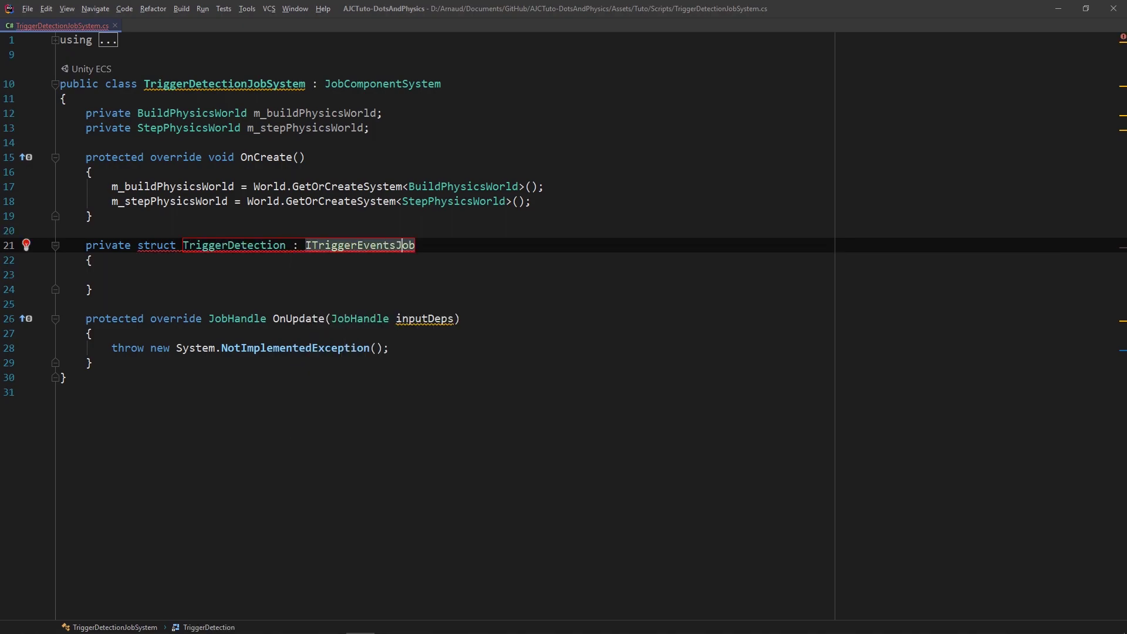
key("Return")
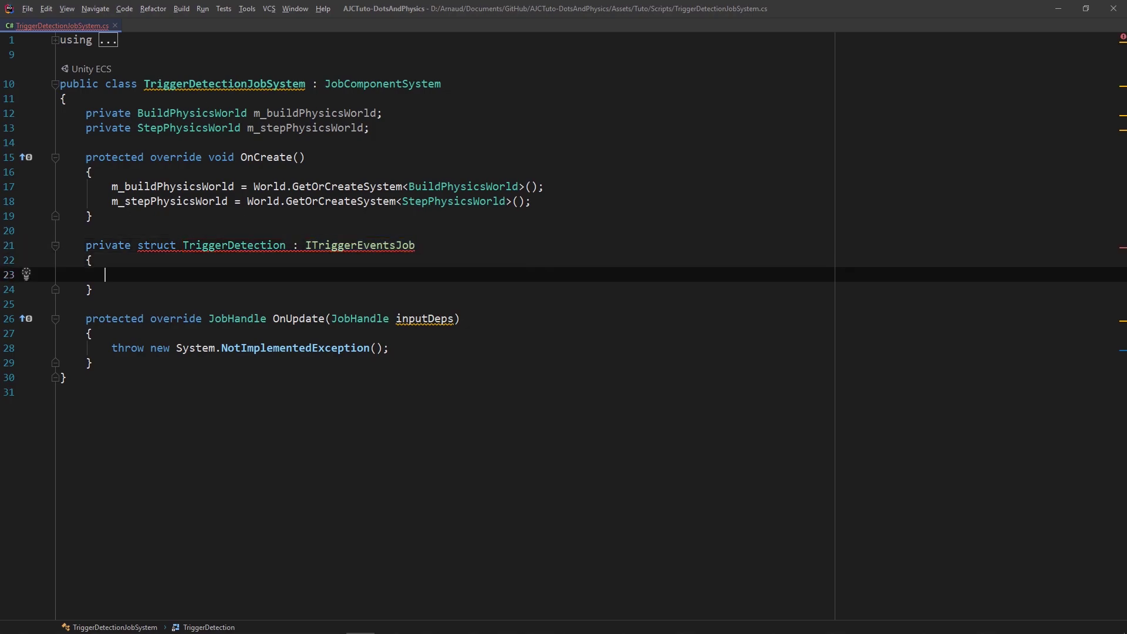
Generate the Execute method and make it Debug.Log triggerEvent.Entities.EntityA.
key("Up")
key("Up")
key("alt+Return")
key("Return")
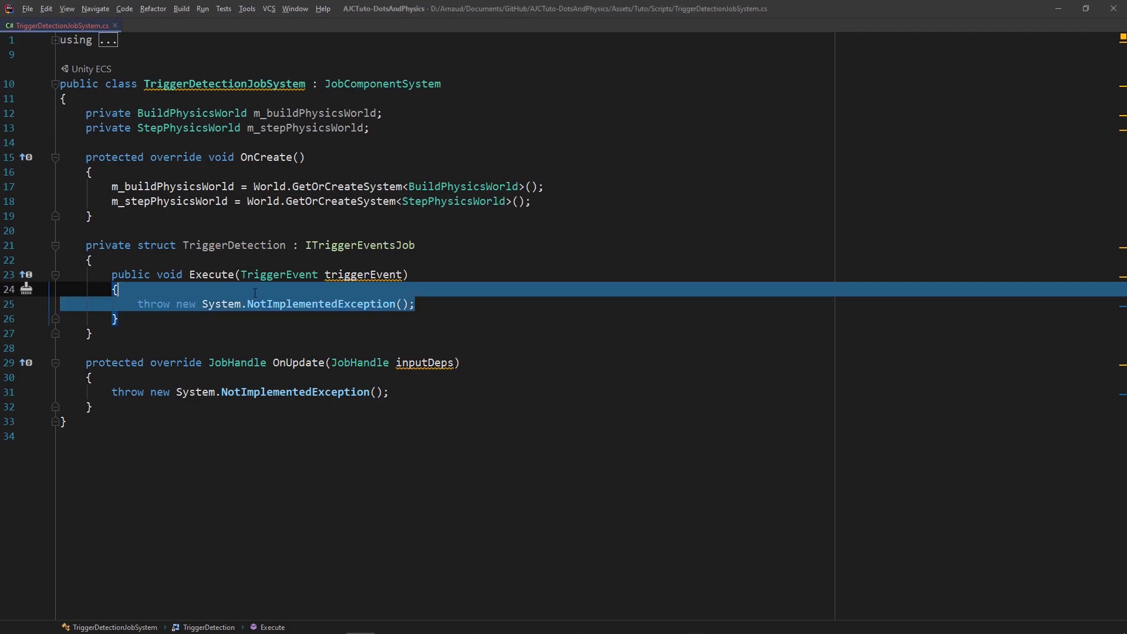
type("debug")
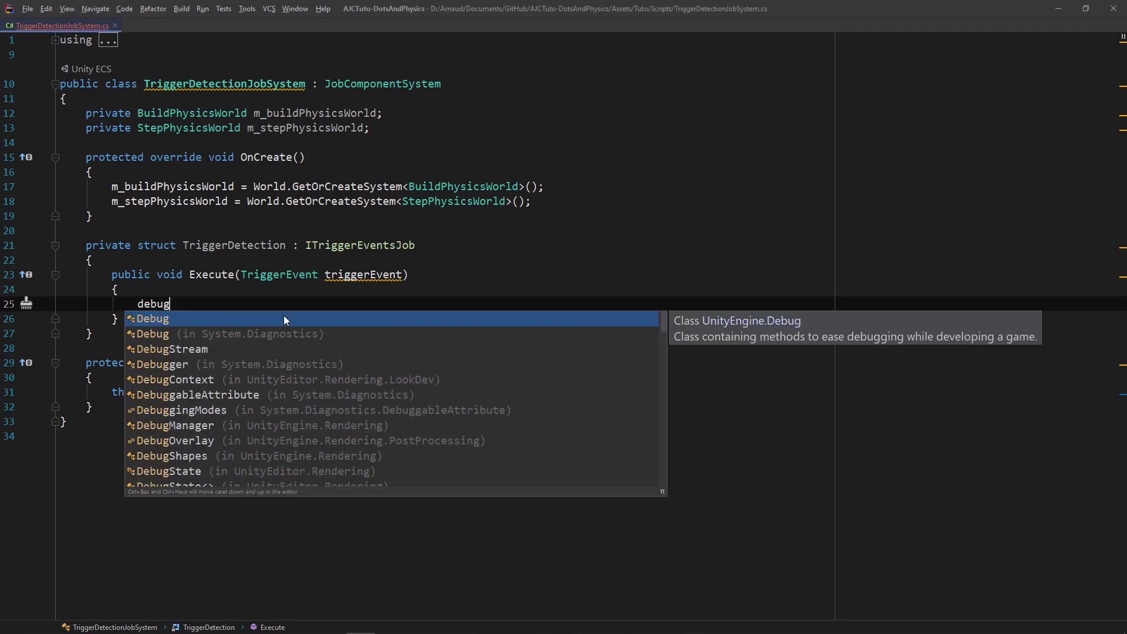
key("Return")
type(".Log(triggerEvent.Entities")
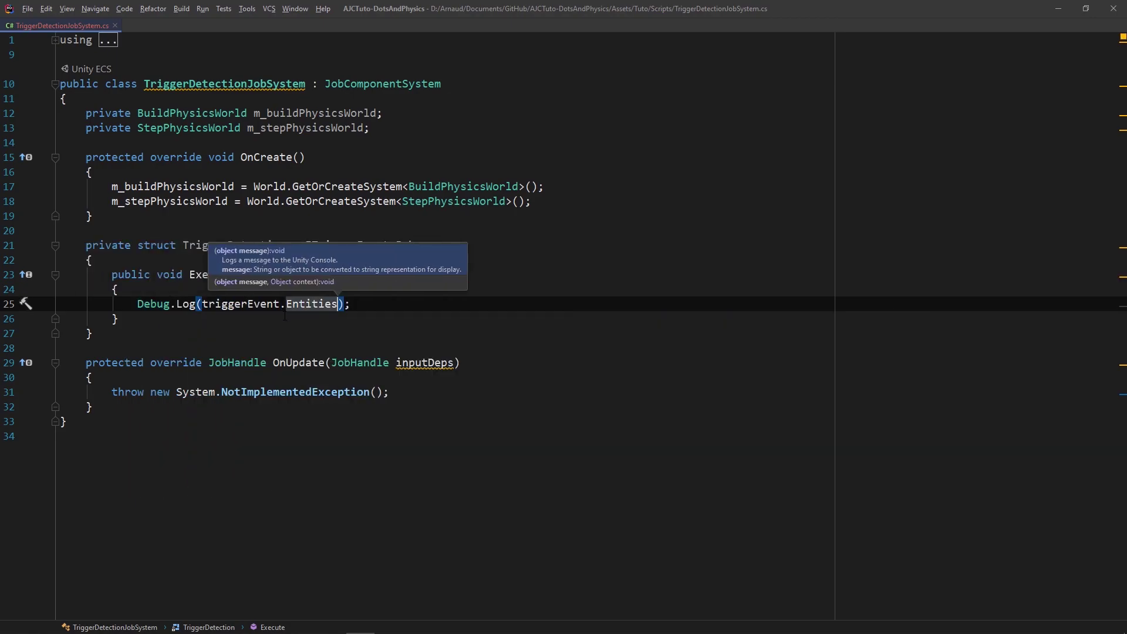
type(".EntityA")
key("Escape")
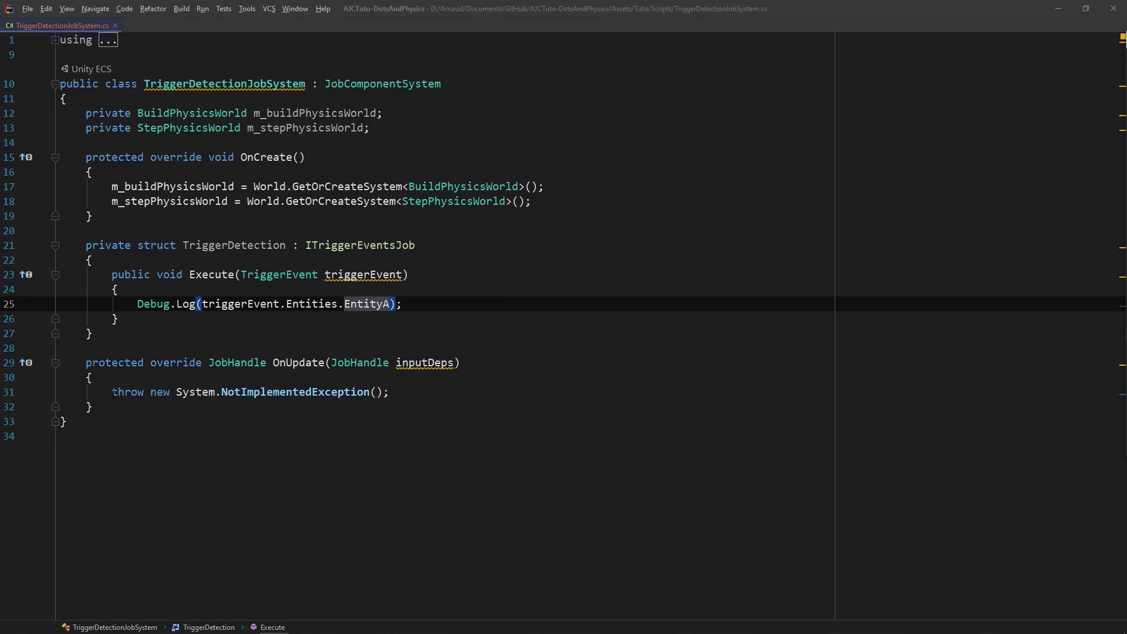
Replace OnUpdate's placeholder throw with 'var job = new TriggerDetection();'.
left_click_drag(112, 393, 390, 392)
key("BackSpace")
type("var o")
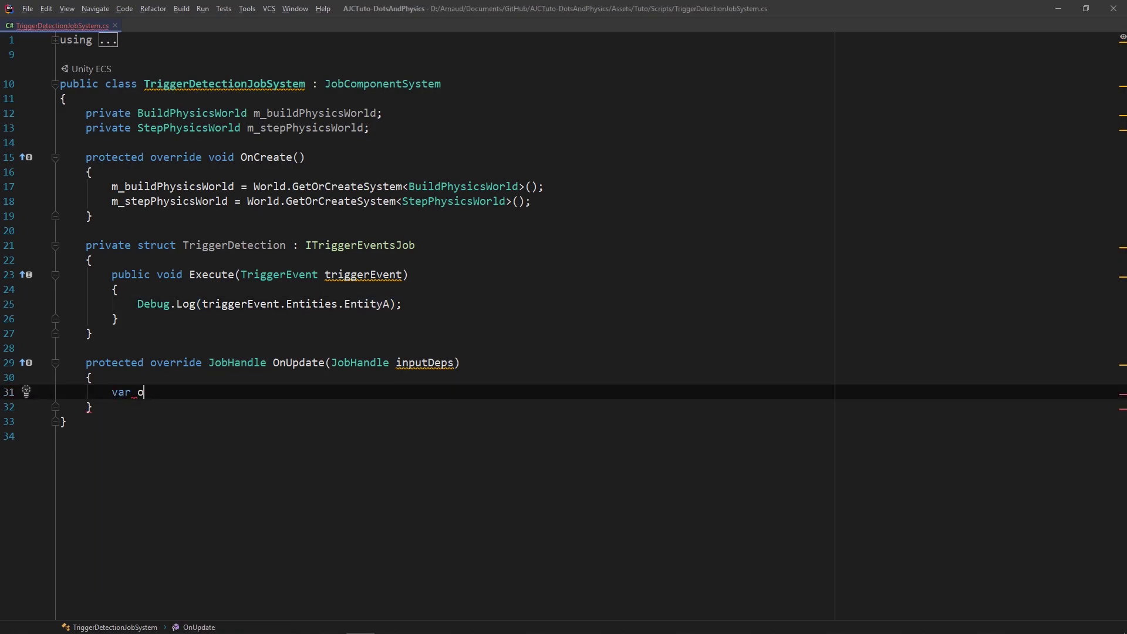
key("BackSpace")
type("job = ne")
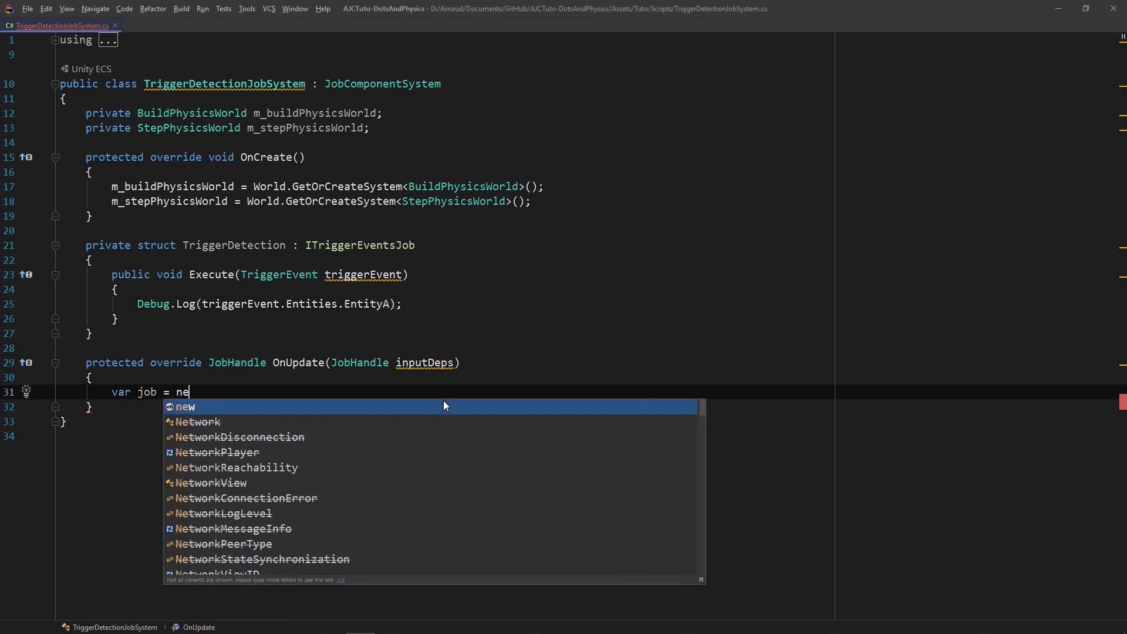
type("w Trig")
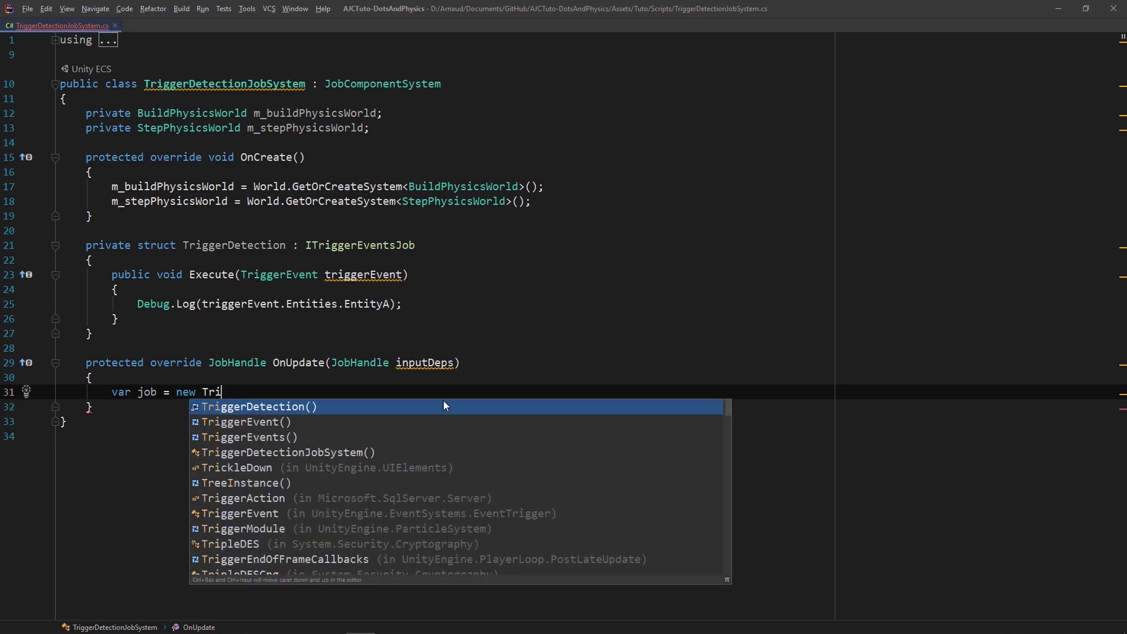
key("Return")
type(";")
key("Return")
Return job.Schedule with m_stepPhysicsWorld.Simulation and ref m_buildPhysicsWorld.PhysicsWorld as arguments.
type("return job")
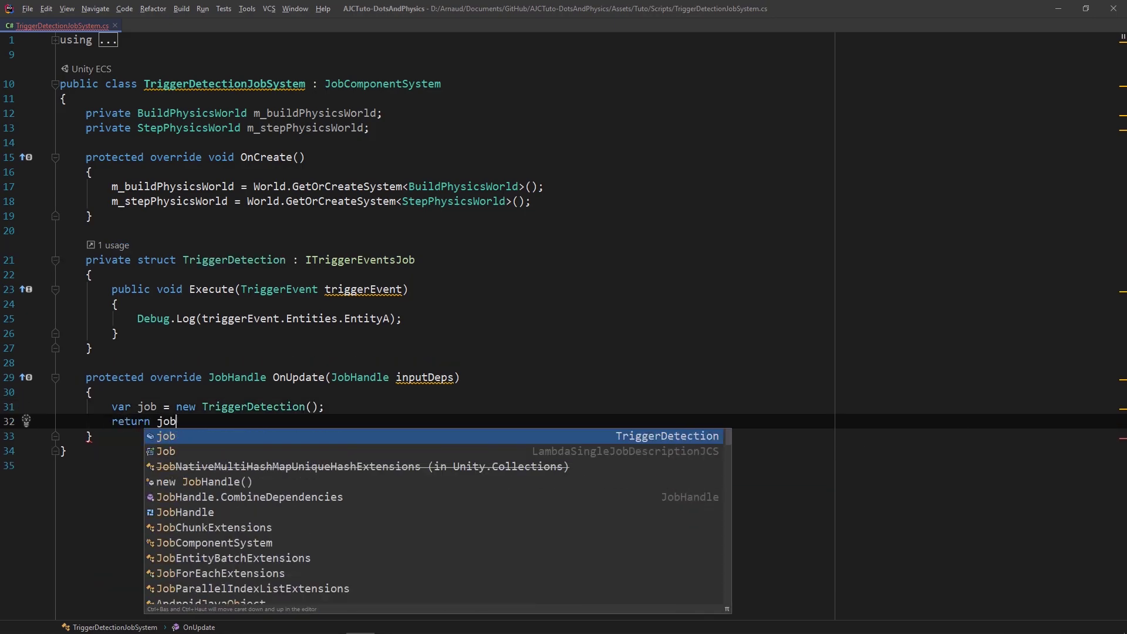
type(".Sch")
key("Return")
type("m_s")
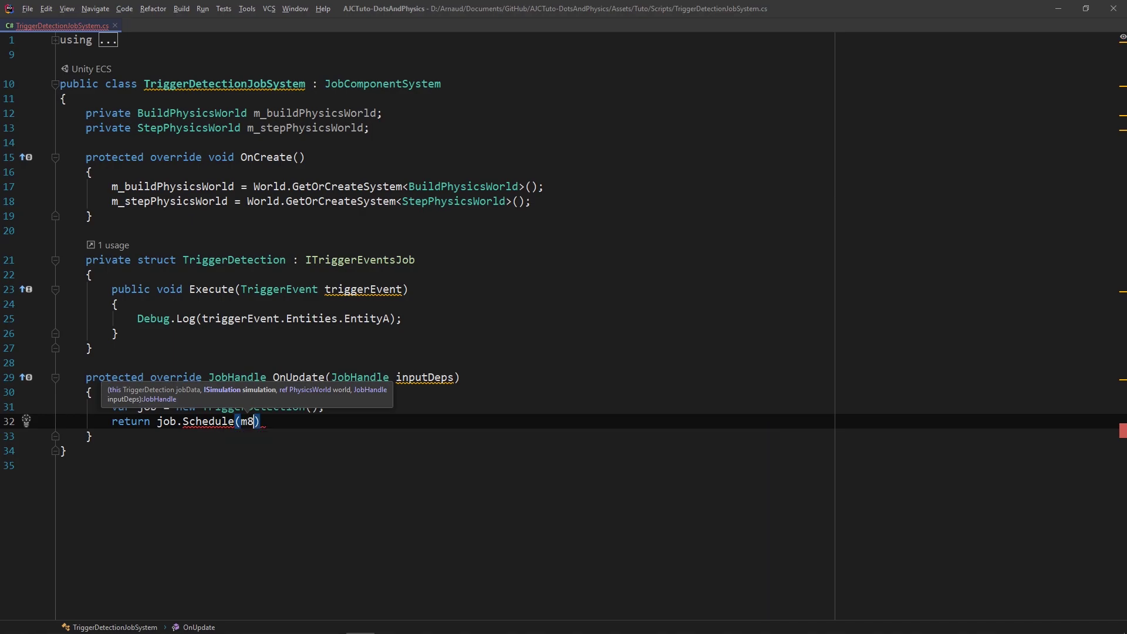
key("Return")
type(".s")
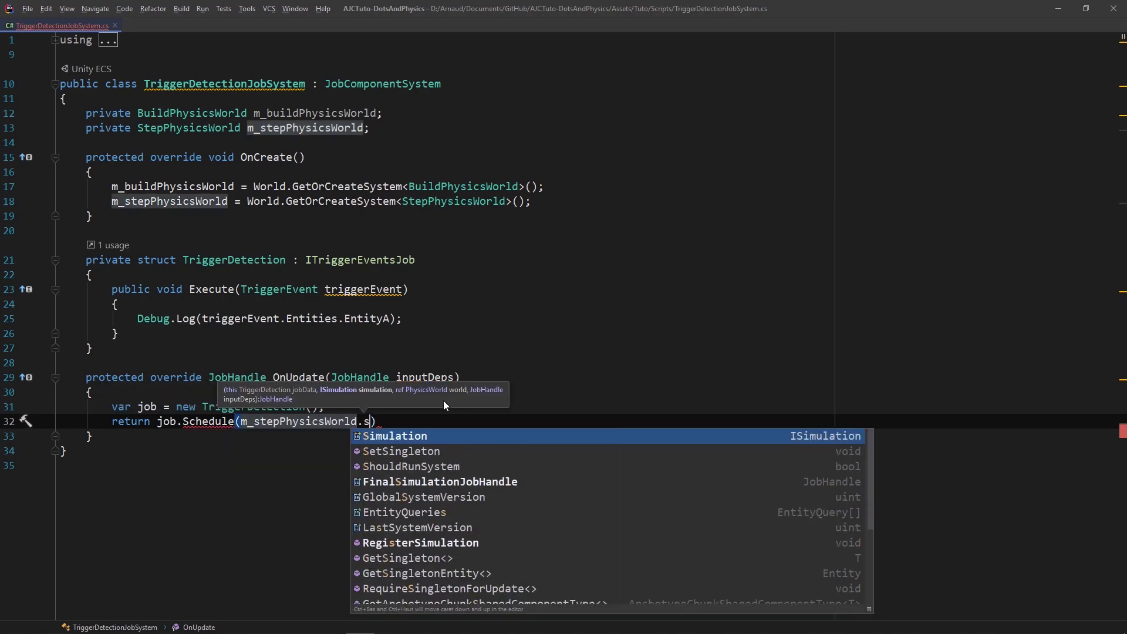
key("Return")
type(",r")
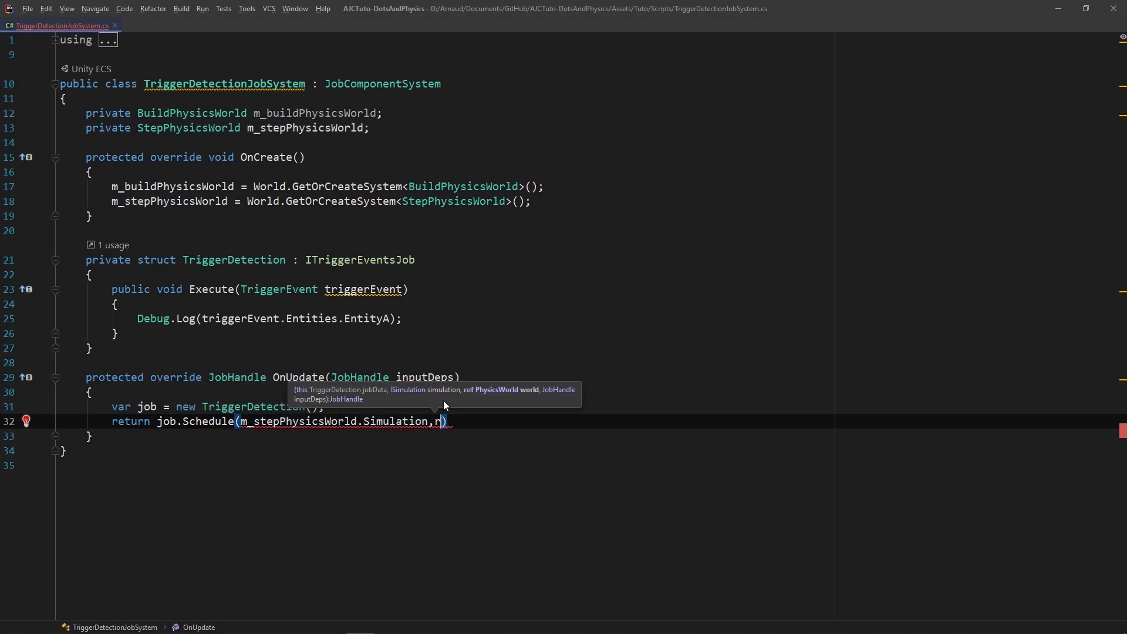
type("ef ")
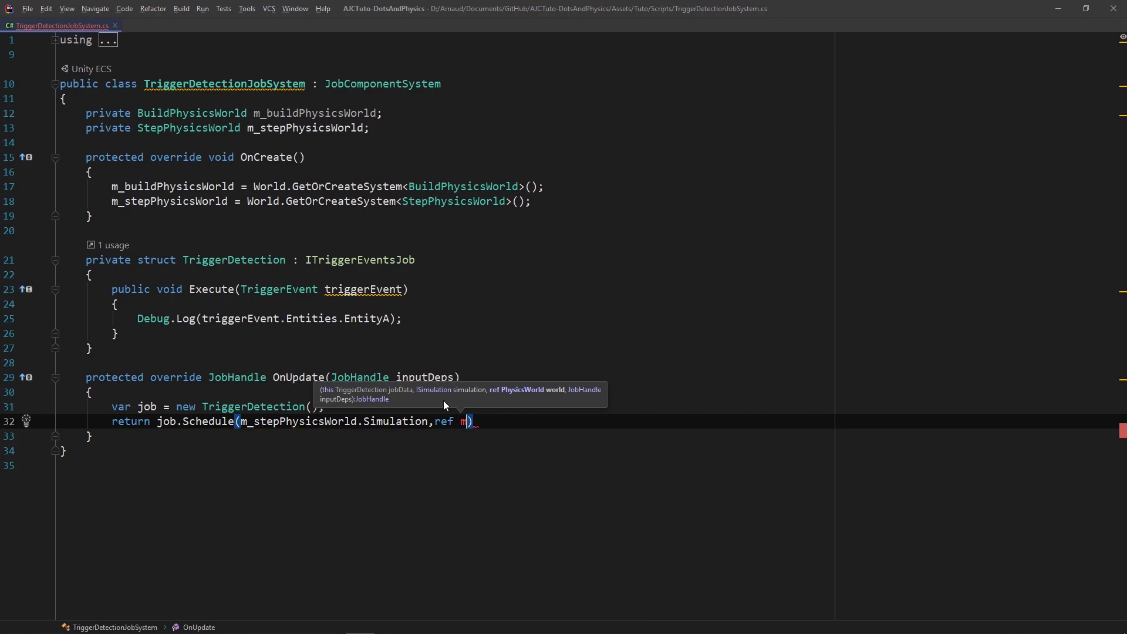
type("m_b")
key("Return")
type(".")
key("Return")
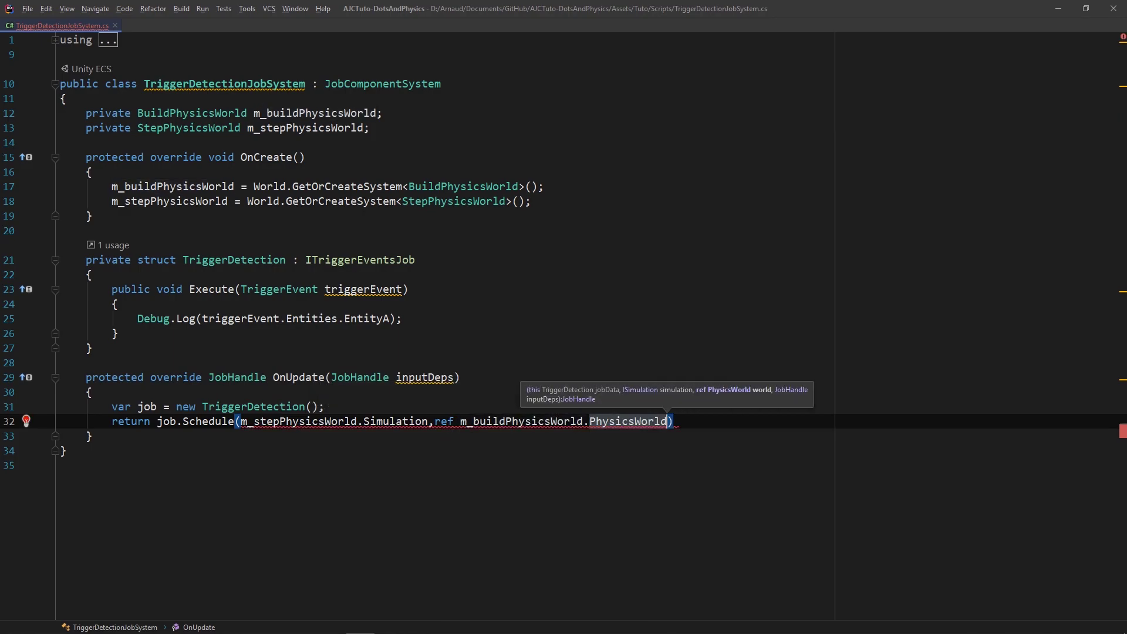
Finish the Schedule call with inputDeps, then play-test in Unity until Entity(2:1) is logged.
type(",in")
type(";")
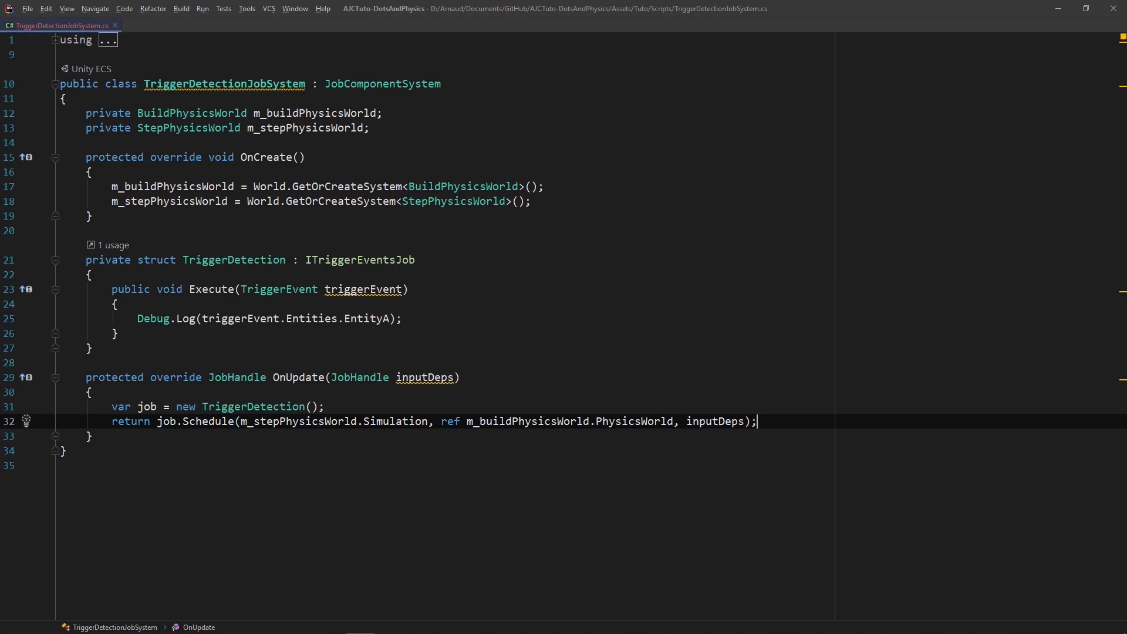
key("alt+Tab")
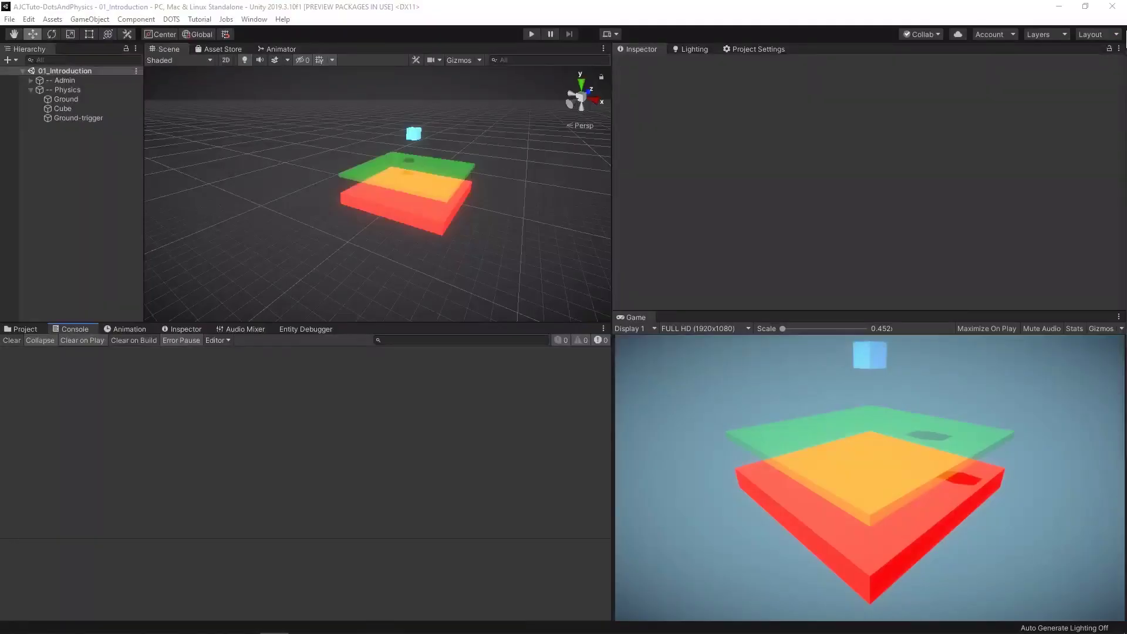
left_click(531, 33)
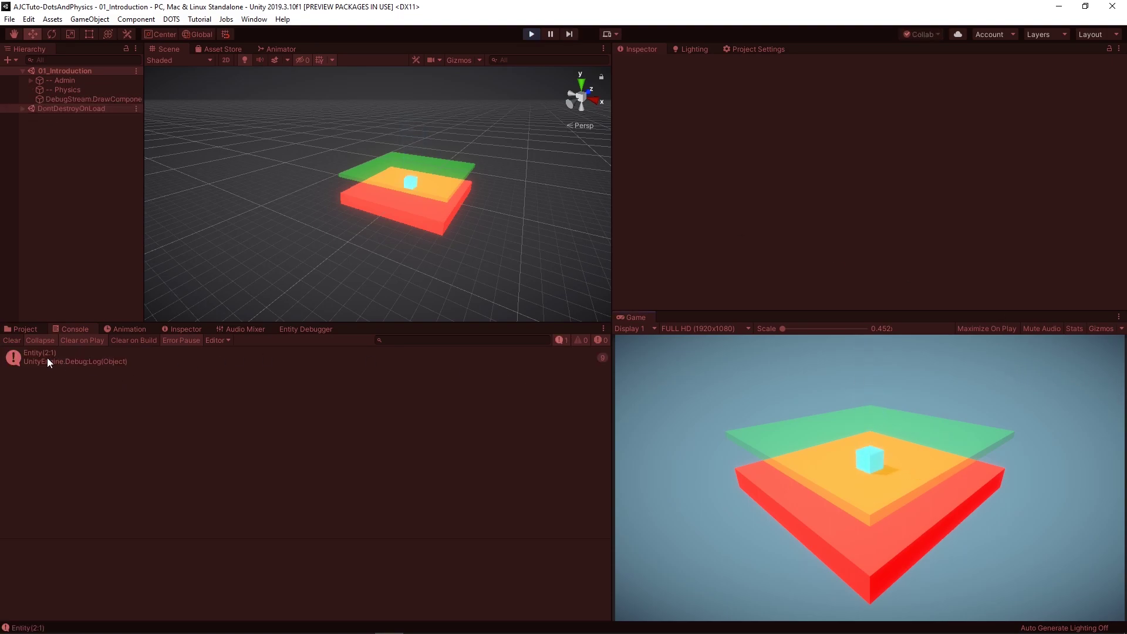
left_click(531, 33)
Create a C# script named AttractedBody in the Scripts folder.
key("ctrl+5")
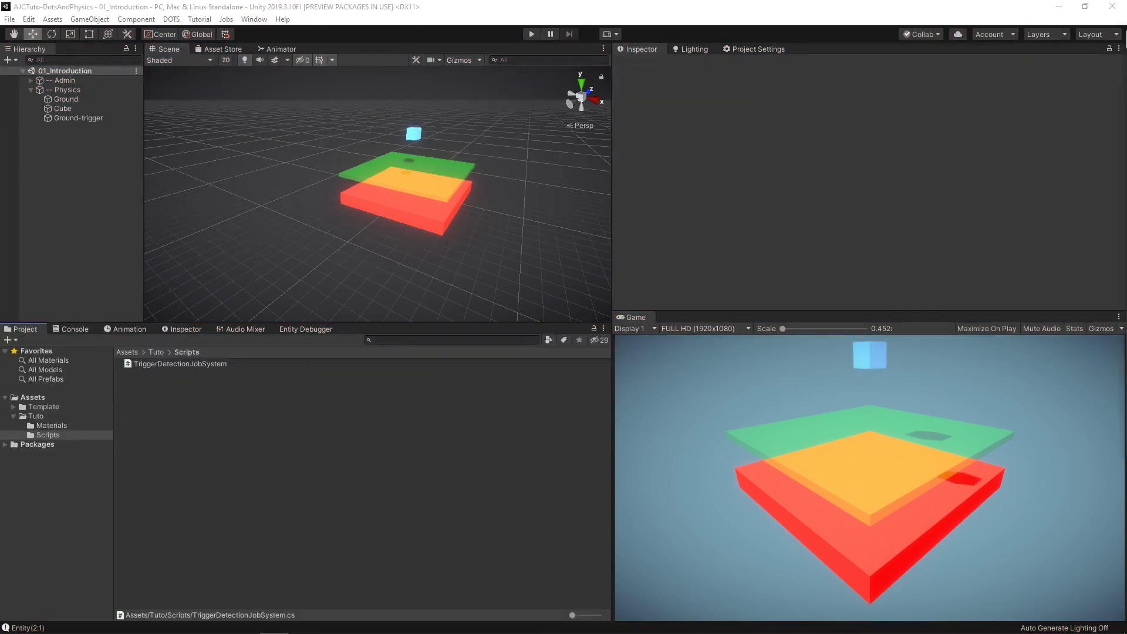
right_click(178, 407)
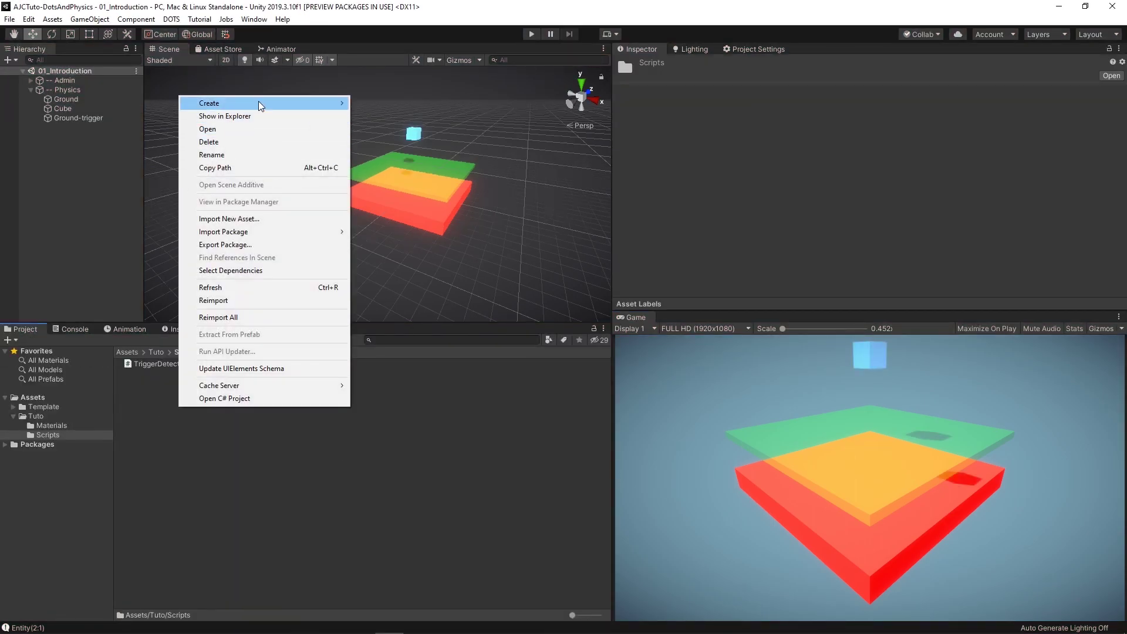
mouse_move(259, 101)
left_click(396, 112)
type("AttractedBody")
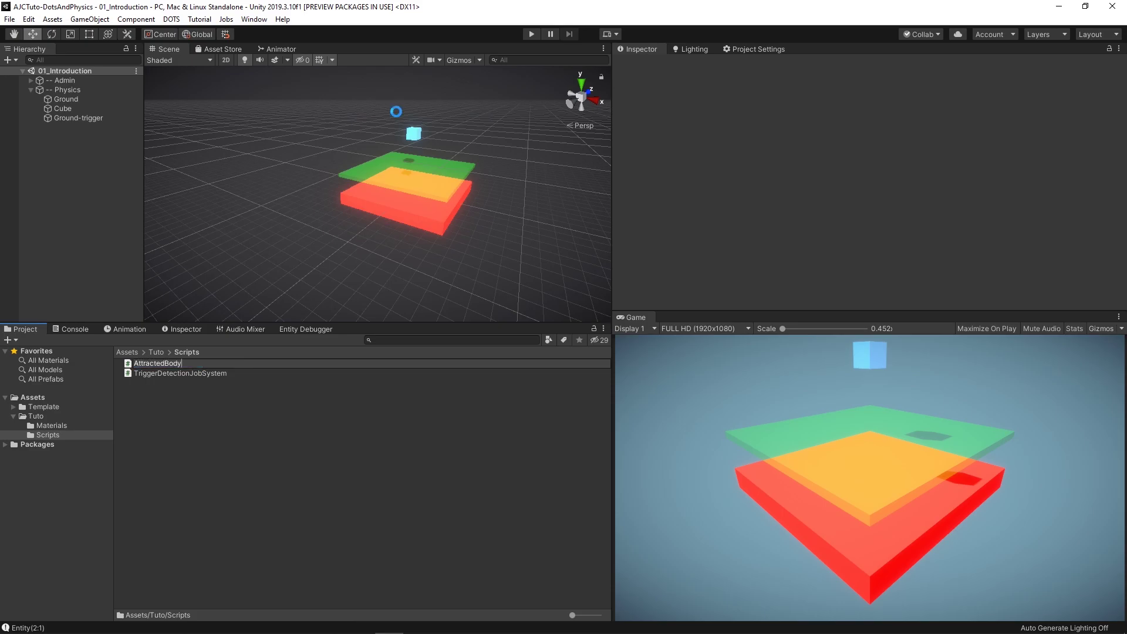
key("Return")
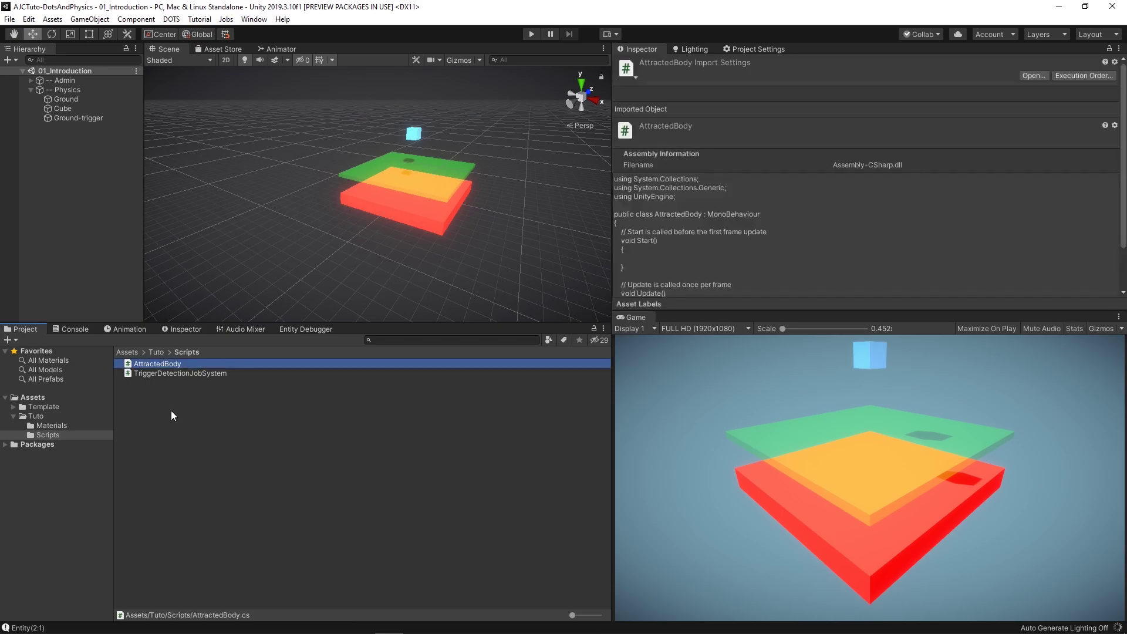
Create a second C# script named AttractionSystem in the same folder.
right_click(171, 411)
mouse_move(284, 104)
left_click(371, 111)
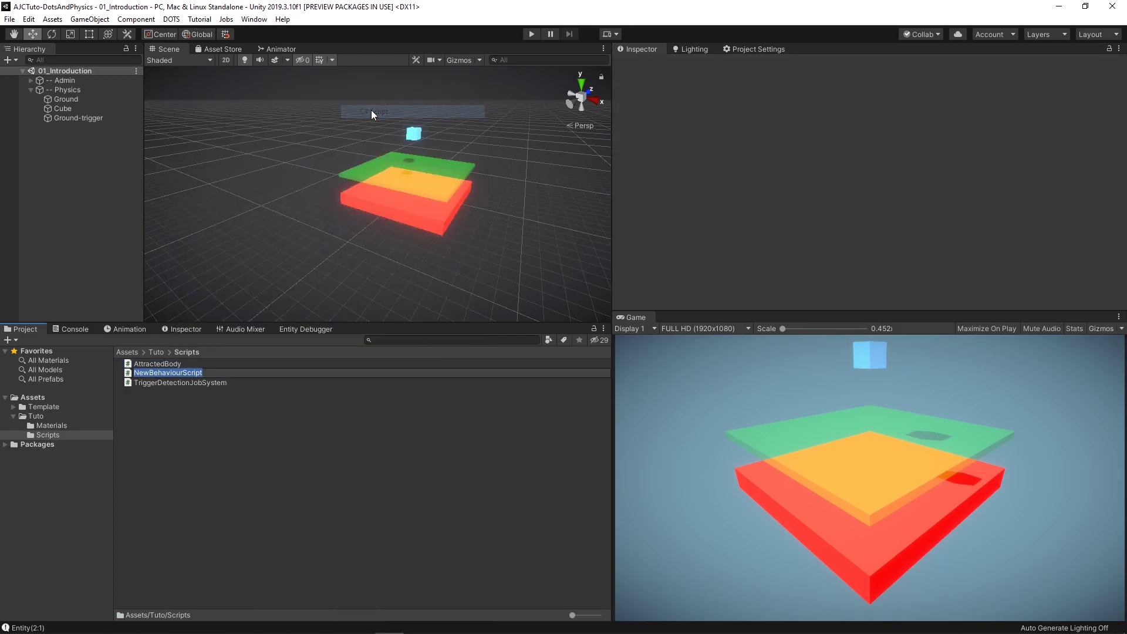
type("AttractionSystem")
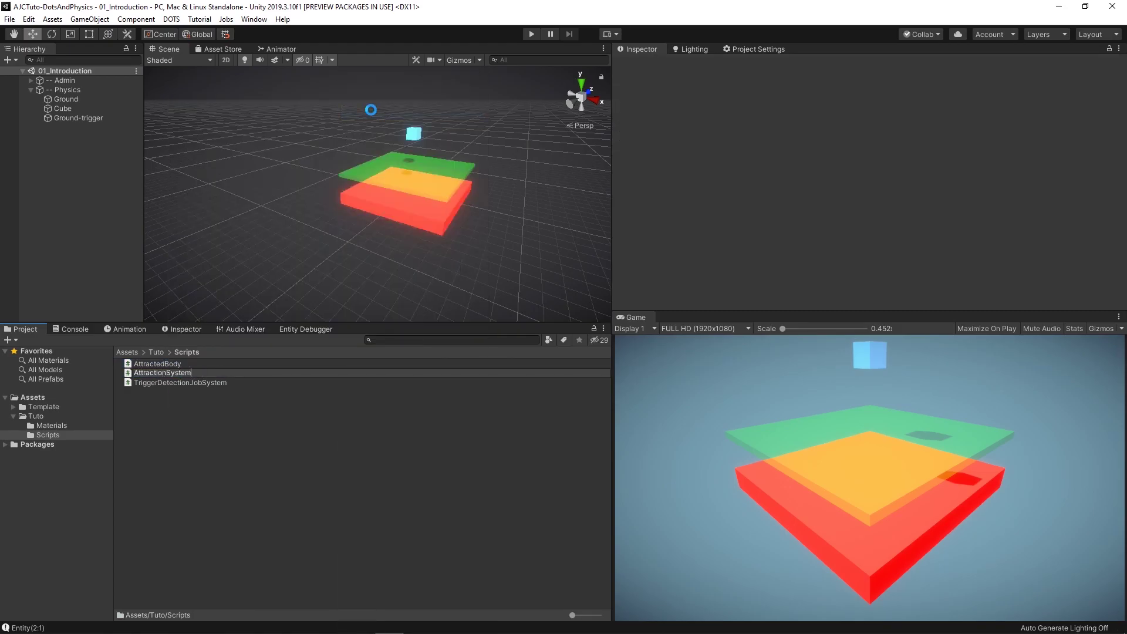
key("Return")
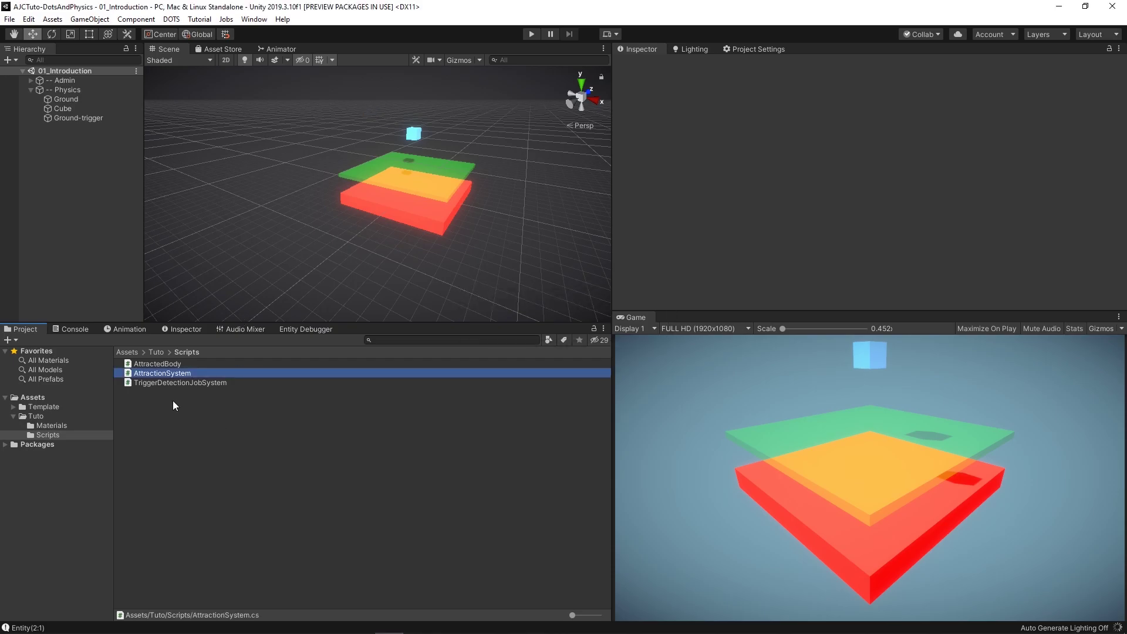
Open AttractedBody and make it a struct implementing IComponentData.
double_click(170, 365)
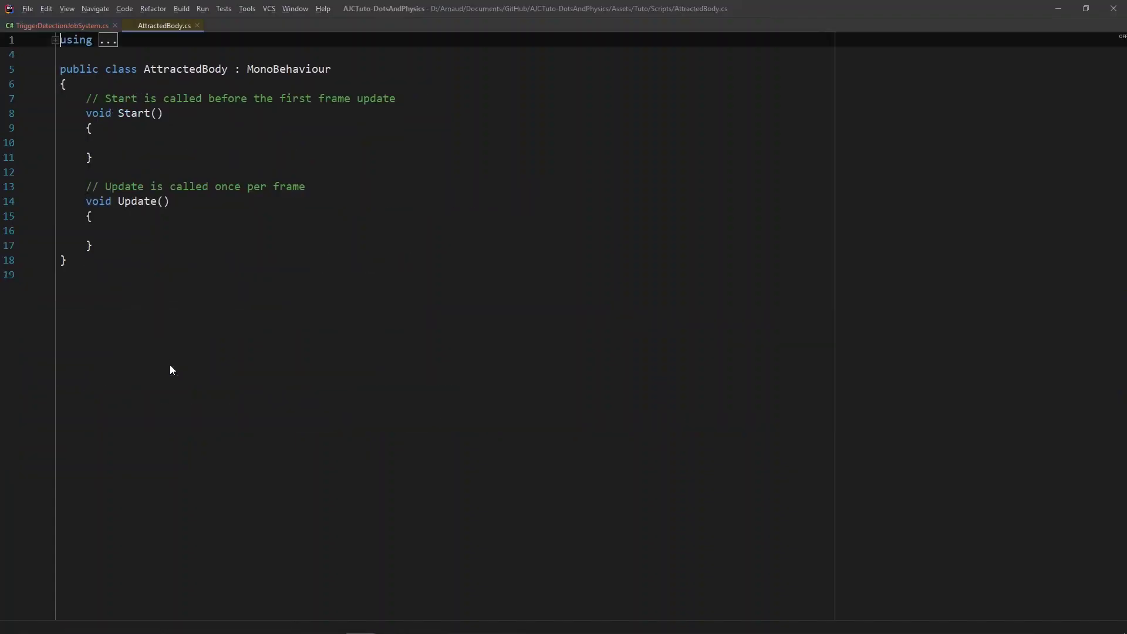
double_click(290, 84)
key("BackSpace")
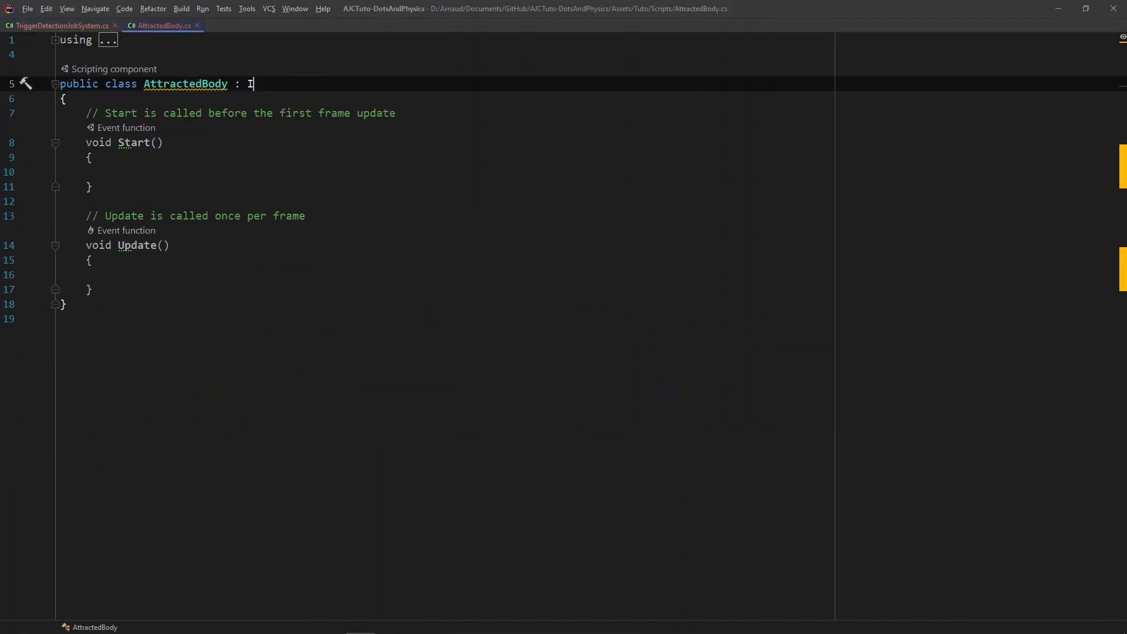
type("ICom")
key("Return")
double_click(120, 69)
type("stru")
key("Return")
Replace Start and Update with public fields float3 m_attractionPoint, float m_strength, bool m_isActive.
left_click(94, 244)
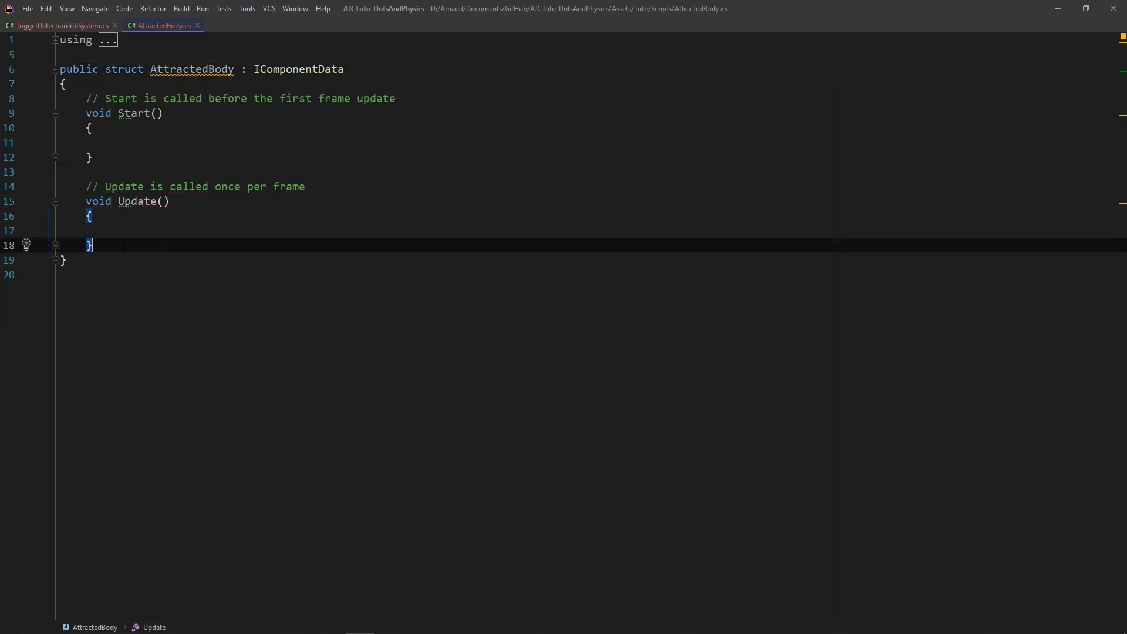
left_click(37, 108, "shift")
key("BackSpace")
key("Return")
type("publ")
key("Return")
type("fl")
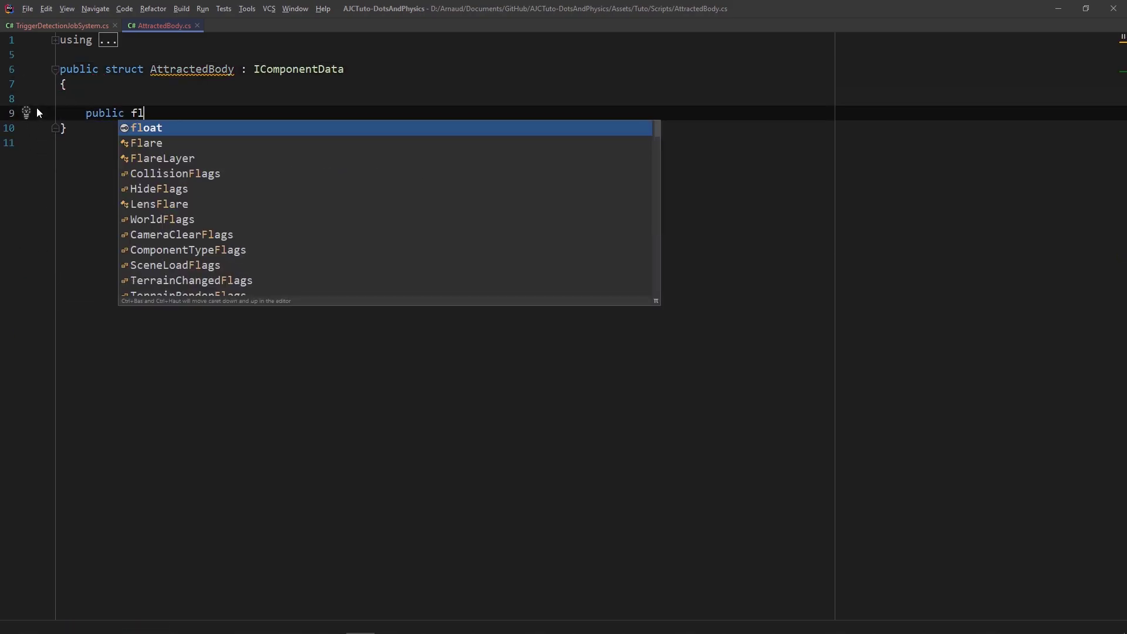
type("oat3")
key("Return")
type("m_")
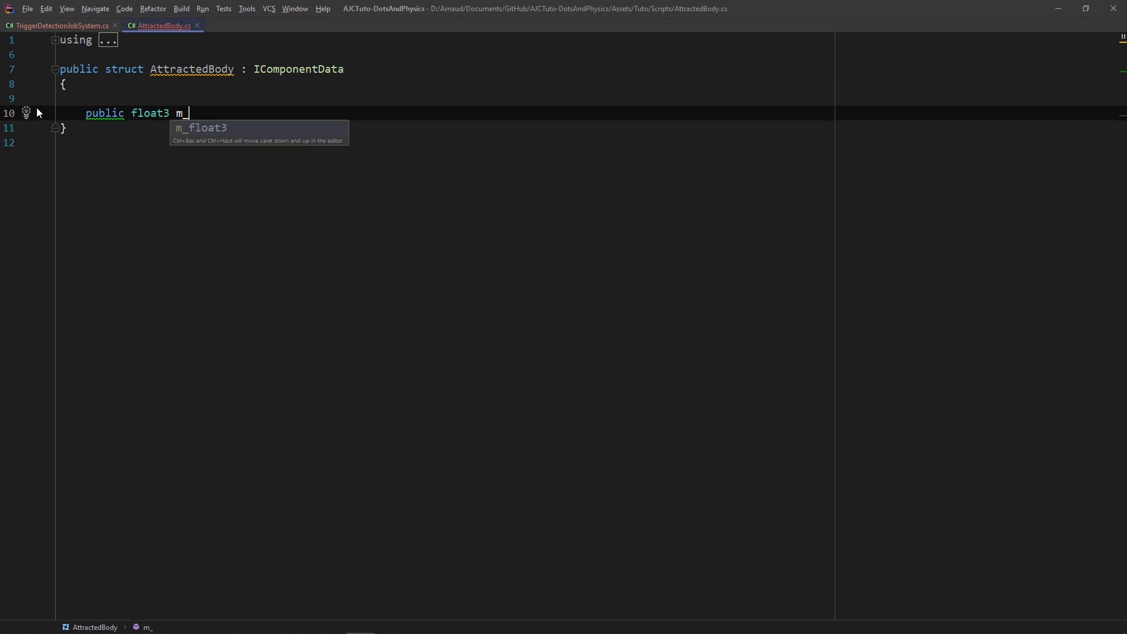
type("attractionPoint;")
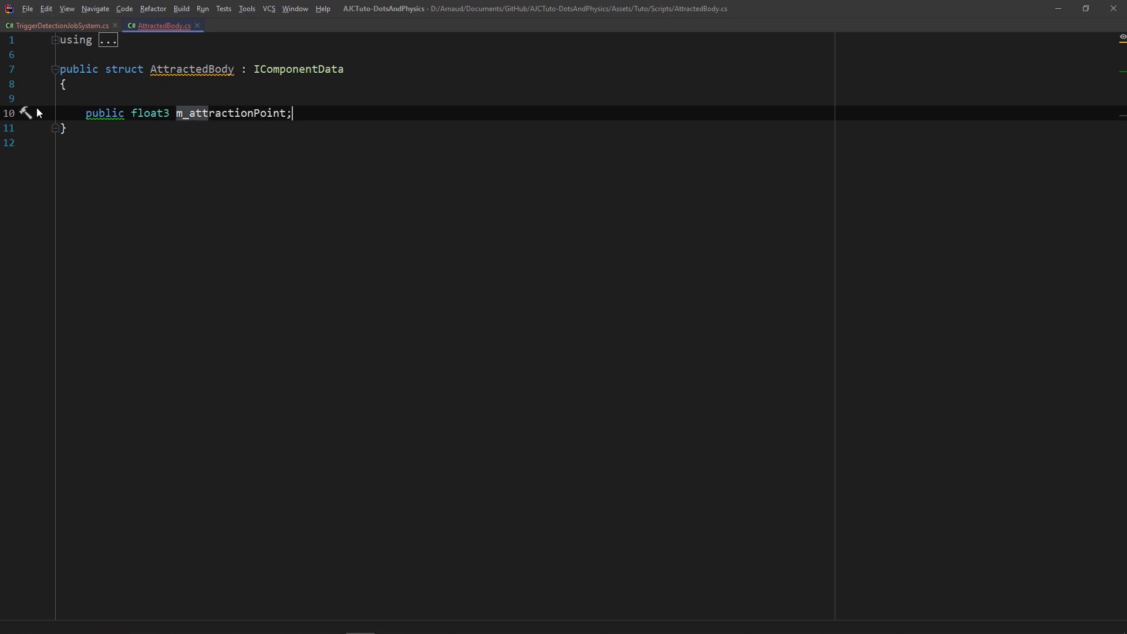
key("Return")
type("public float")
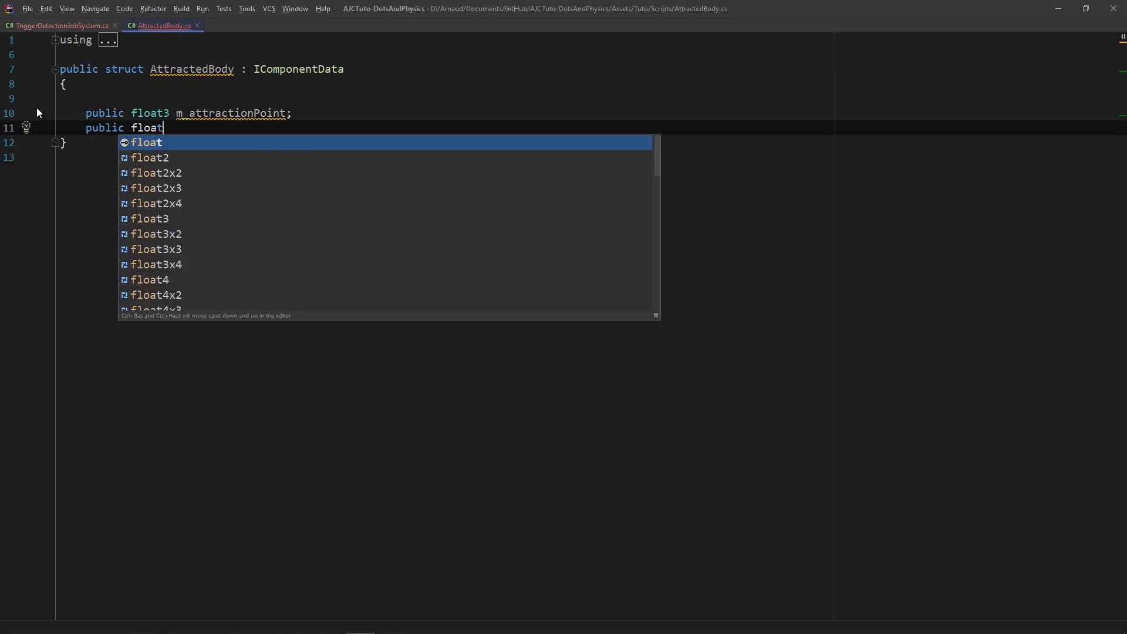
type(" m_strength;")
key("Return")
type("publ")
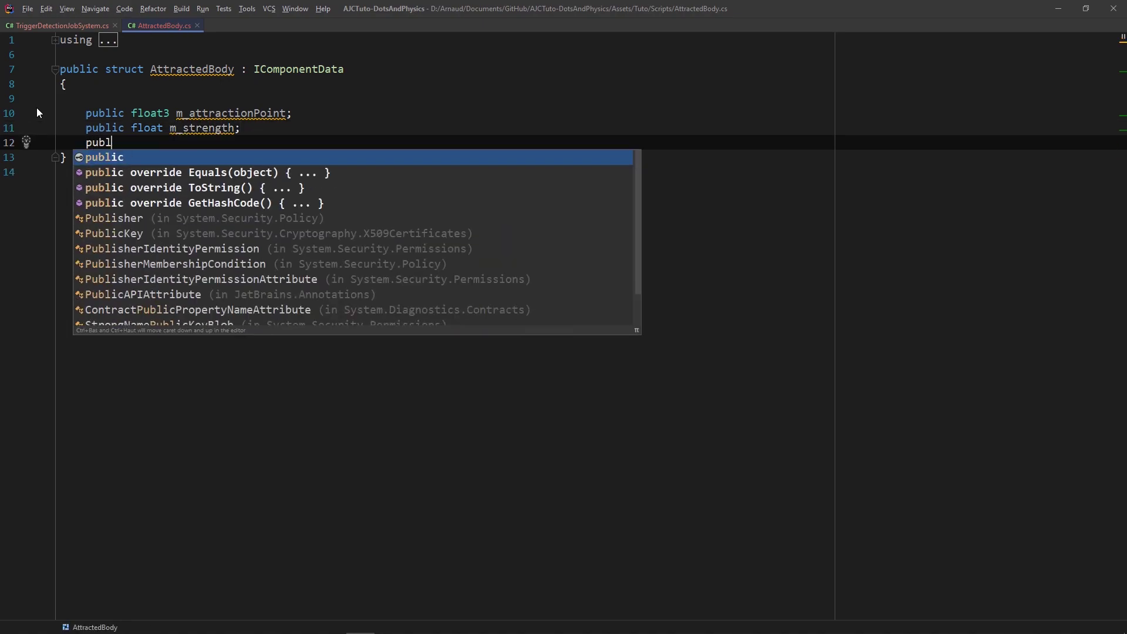
type("ic bool m_isActive;")
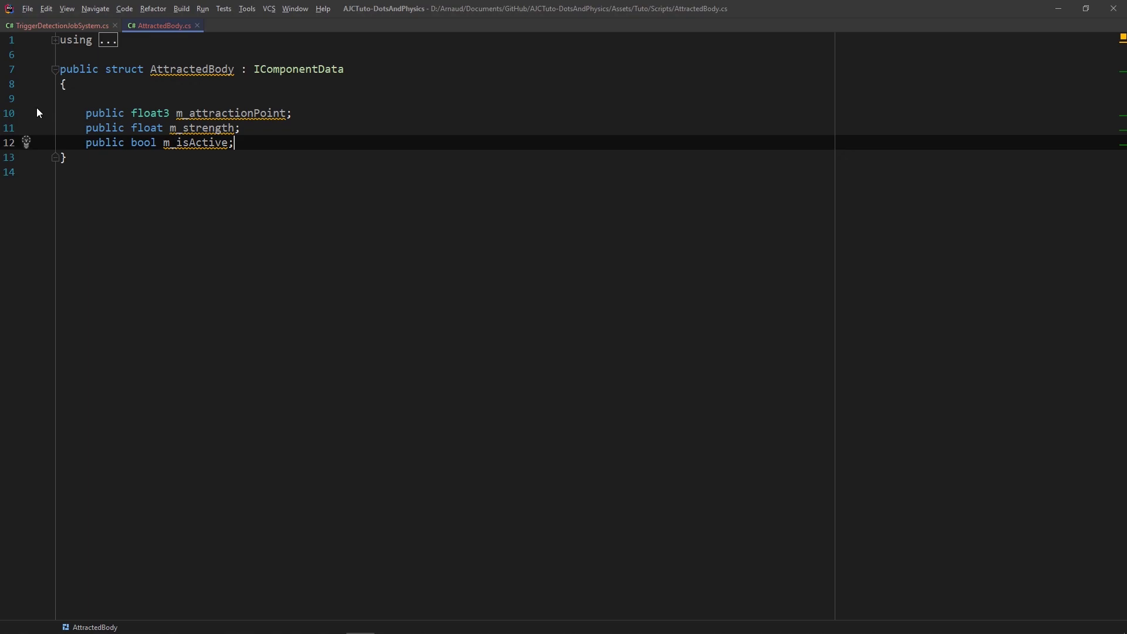
Add the [GenerateAuthoringComponent] attribute, then select the Cube back in Unity.
left_click(71, 54)
key("Return")
type("[gene")
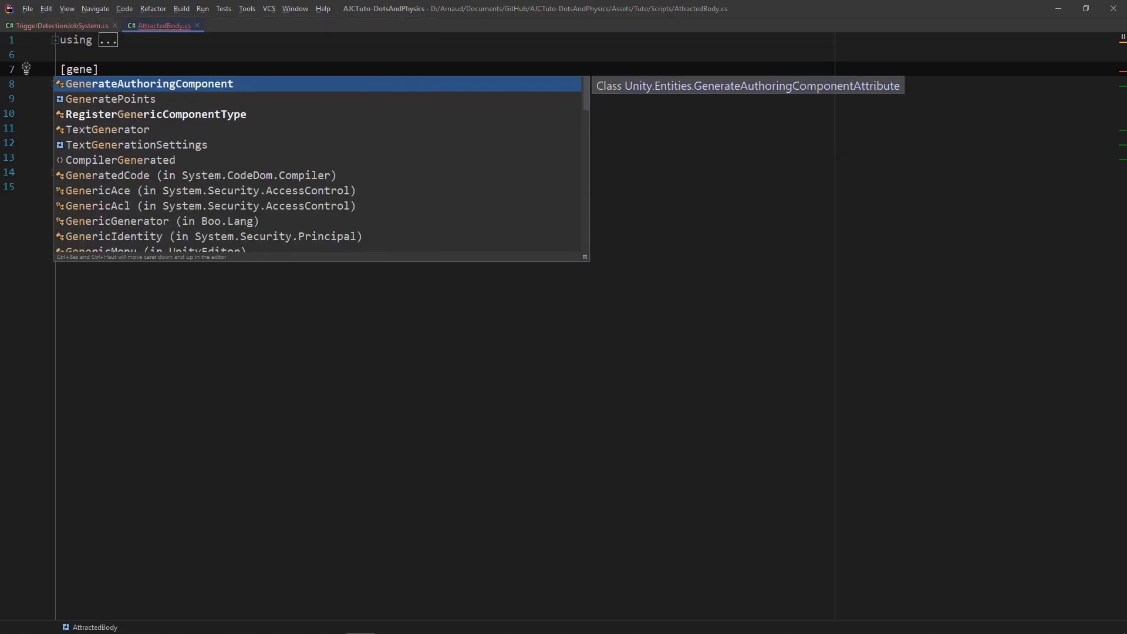
key("Return")
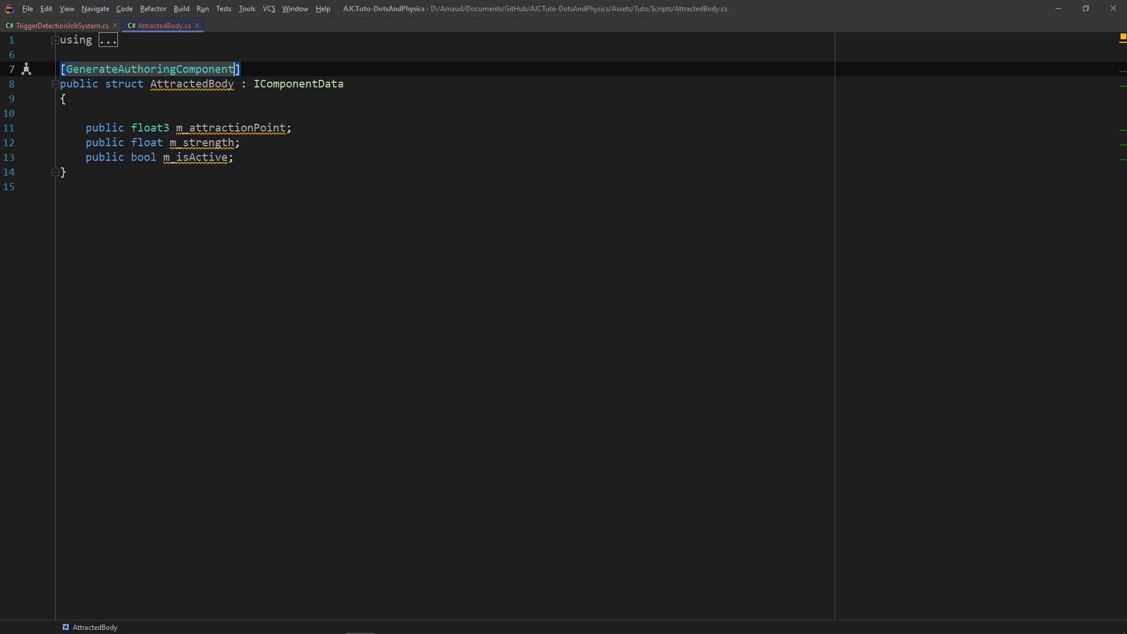
key("alt+Tab")
left_click(75, 108)
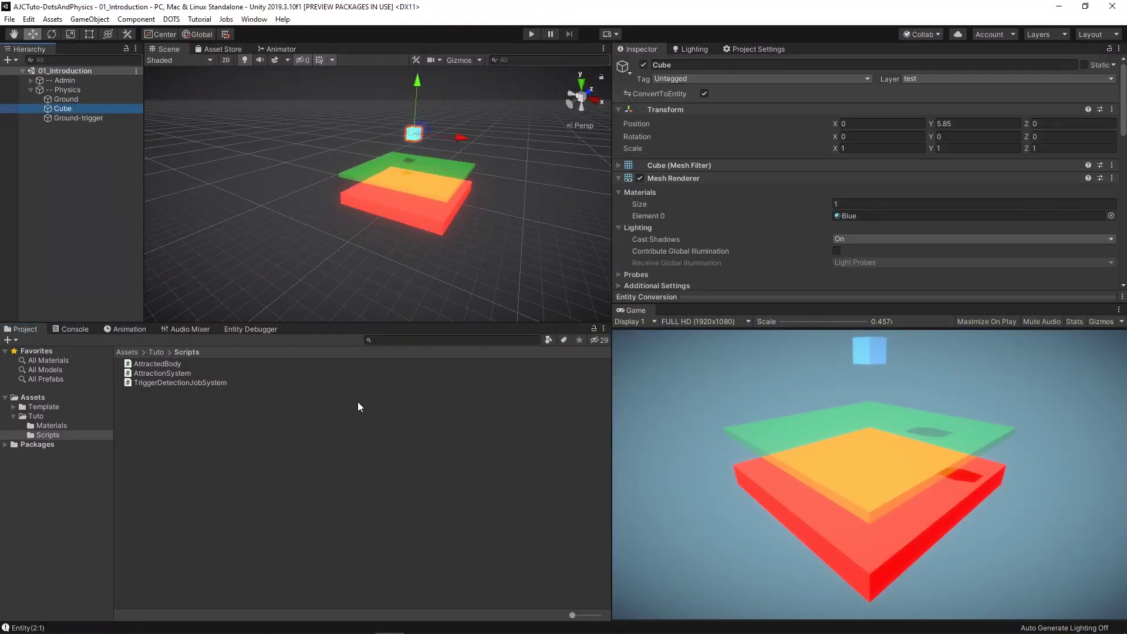
Attach AttractedBody to the Cube with Strength 1 and Attraction Point X 5.
mouse_move(172, 367)
left_mouse_down()
mouse_move(758, 257)
mouse_move(762, 226)
left_mouse_up()
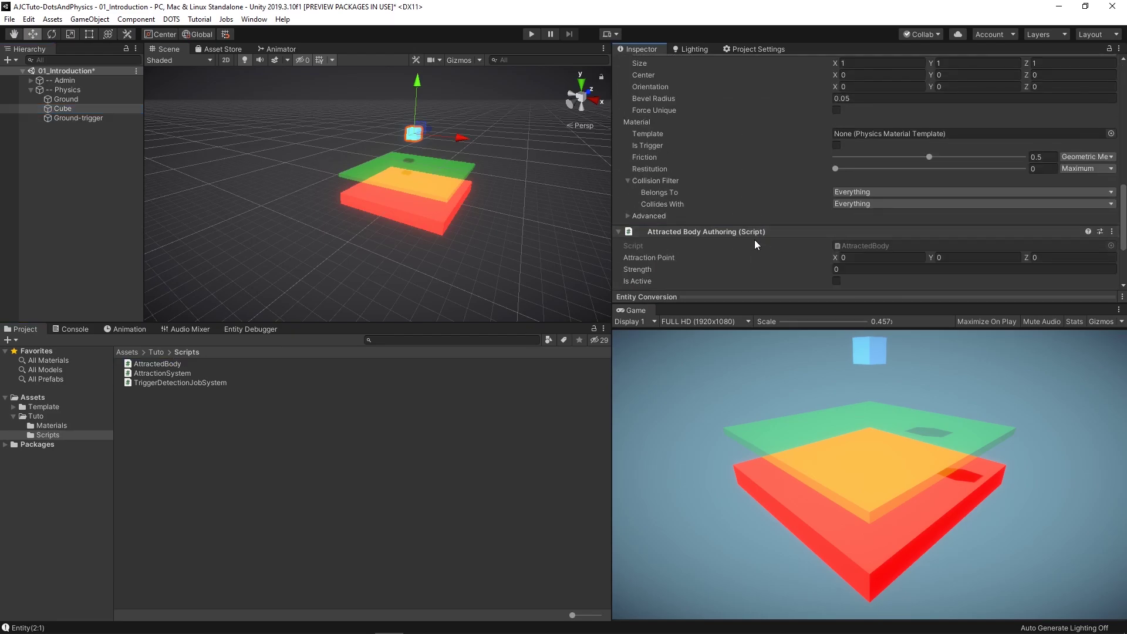
left_click(855, 270)
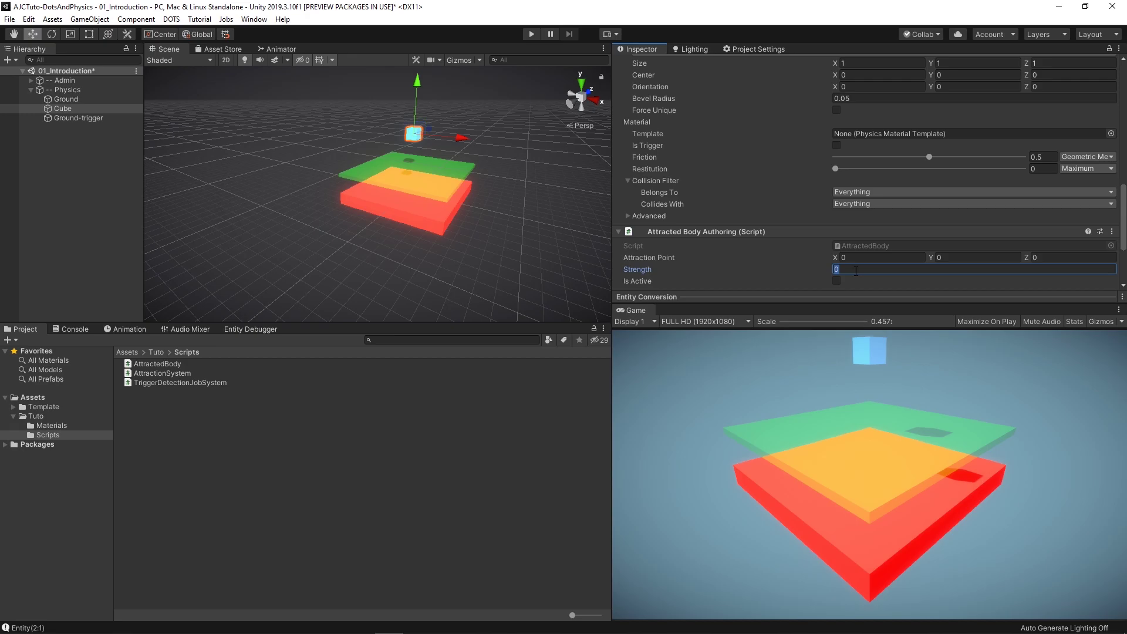
type("1")
left_click(868, 258)
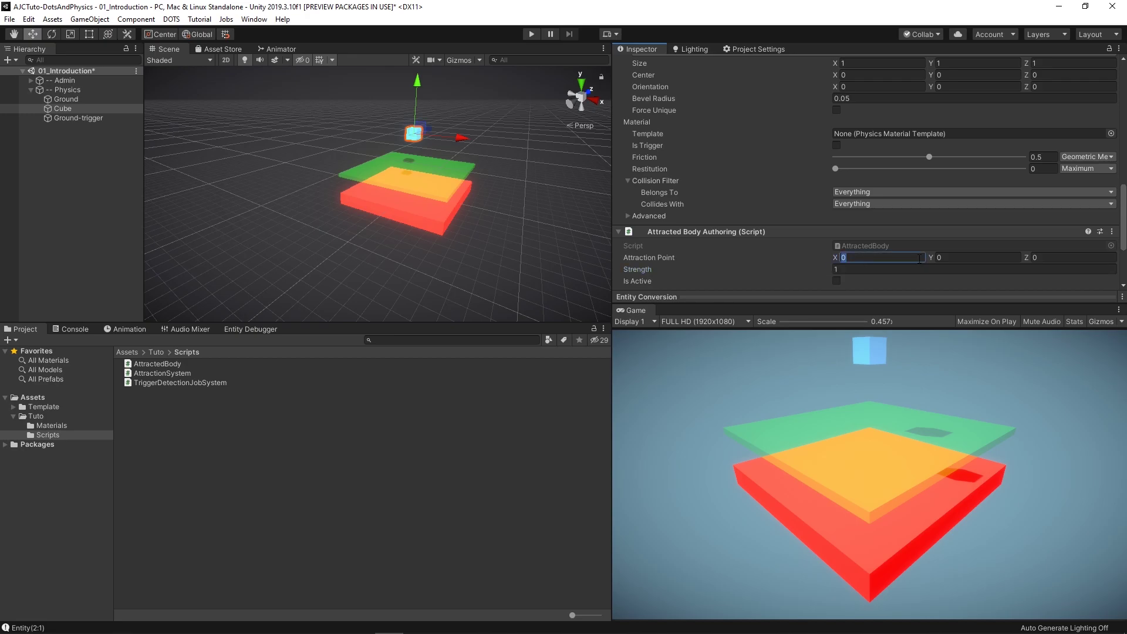
type("5")
key("Tab")
key("Tab")
left_click(205, 422)
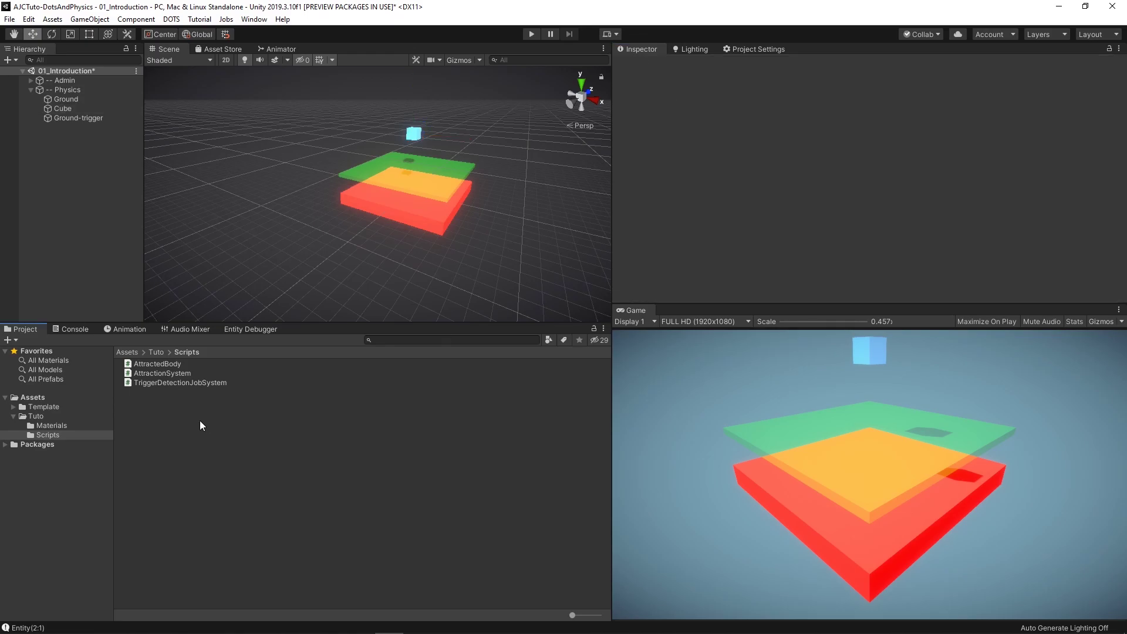
Open AttractionSystem.cs, make it a ComponentSystem with an OnUpdate override, and remove Start/Update.
double_click(171, 372)
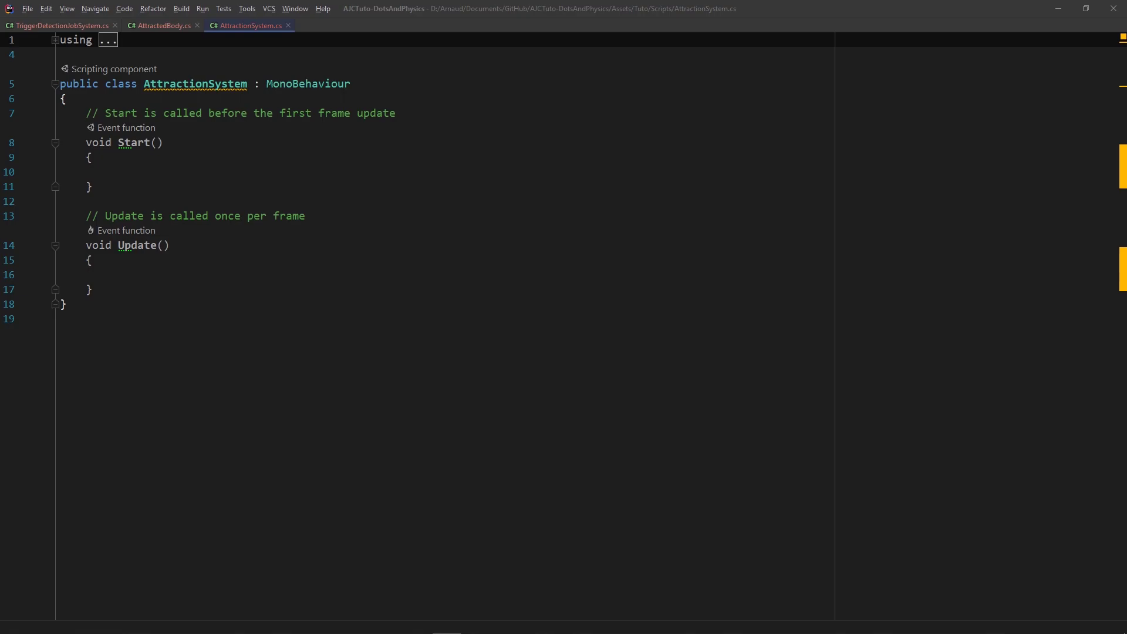
double_click(307, 83)
type("Compon")
key("Down")
key("Down")
key("Down")
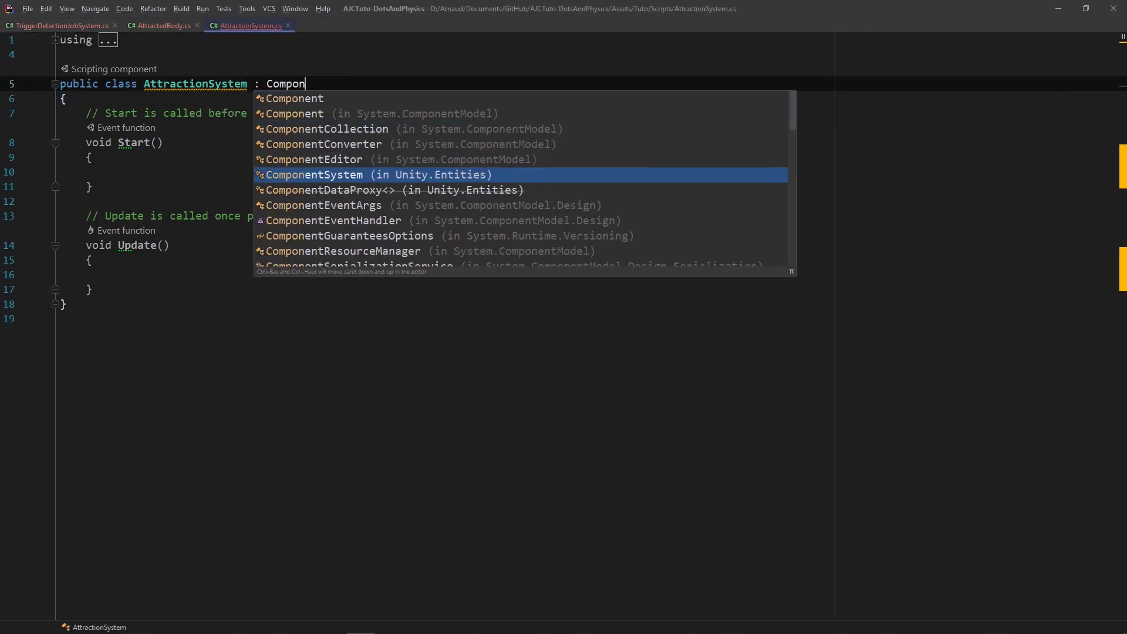
key("Return")
key("alt+Return")
key("Return")
left_click(82, 113)
left_click_drag(82, 113, 168, 253)
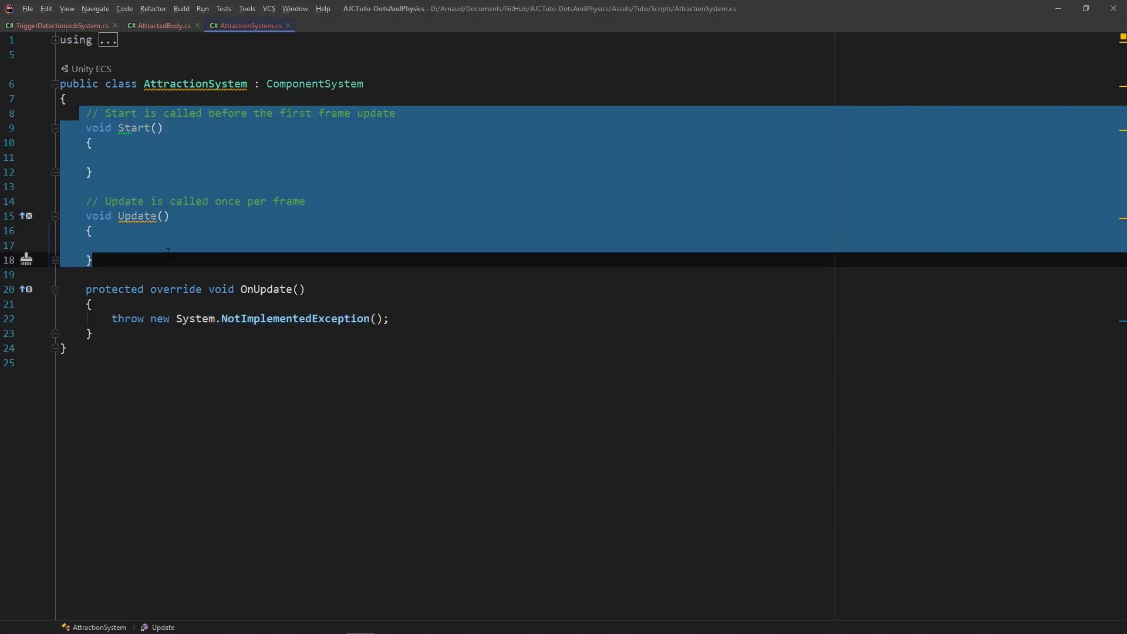
key("Delete")
Replace the placeholder with Entities.WithAll<AttractedBody>().ForEach over PhysicsVelocity, AttractedBody and Translation.
left_click_drag(111, 172, 389, 171)
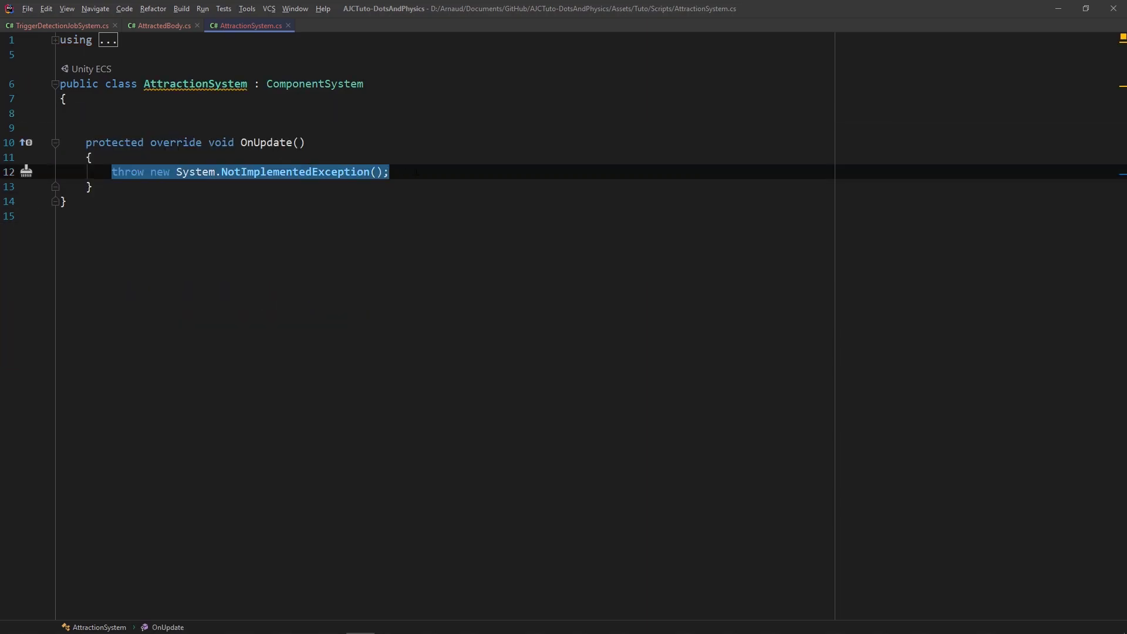
type("Entities.WithAll(typeo")
key("Return")
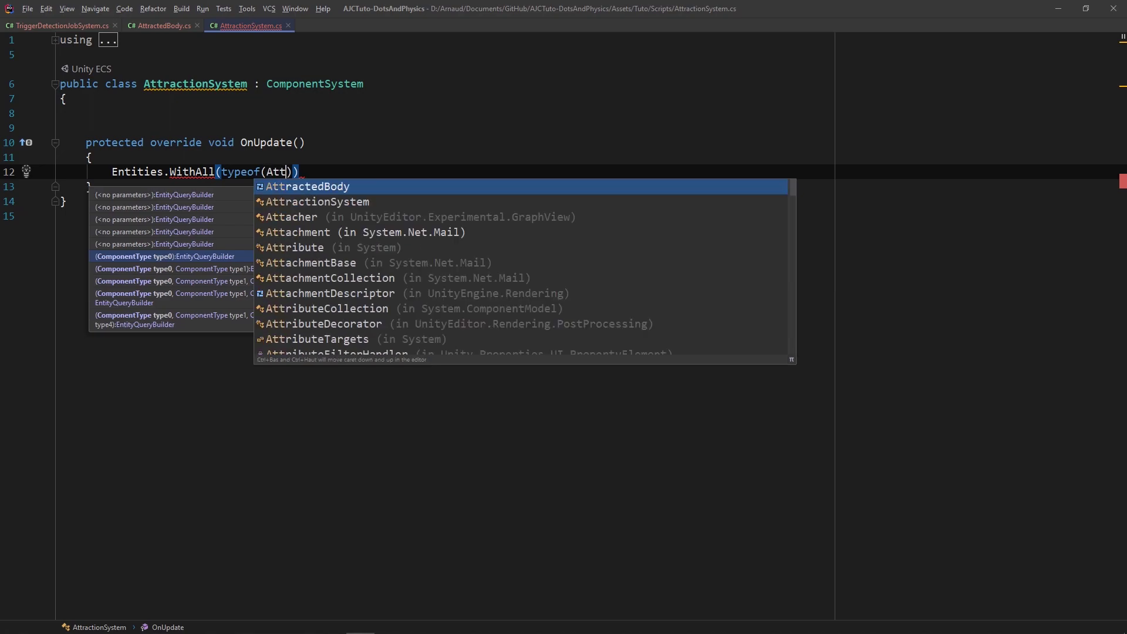
type("Attrac")
key("Return")
type(".ForEach((re")
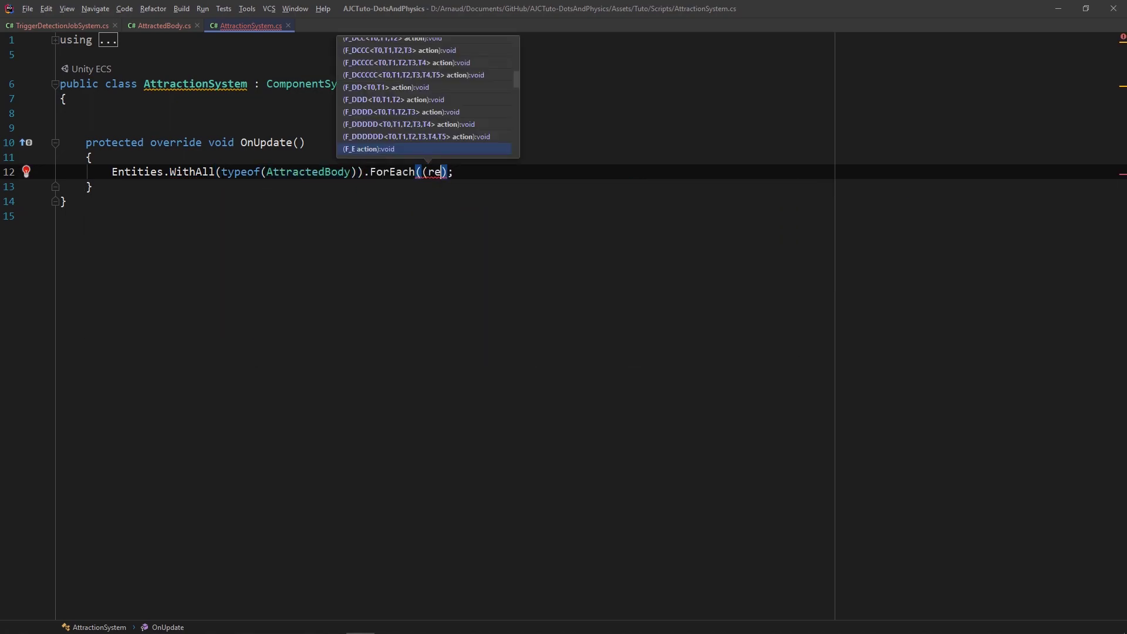
type("f Ph")
key("Return")
type("_velocity, ref ")
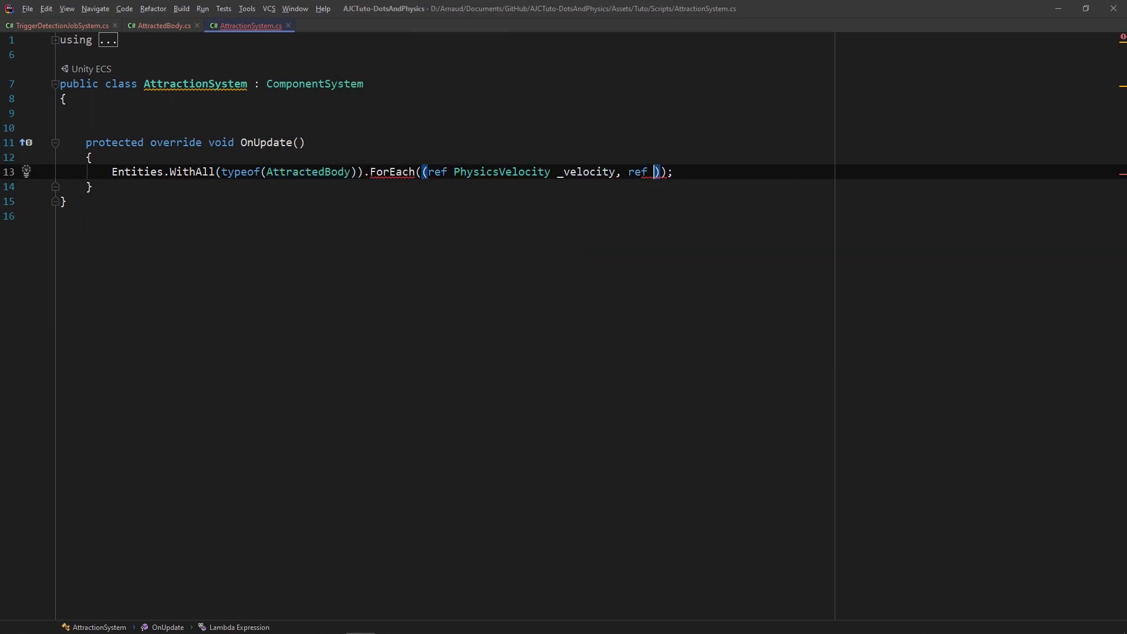
type("Attr")
key("Return")
type("_")
key("Return")
type(", ref ")
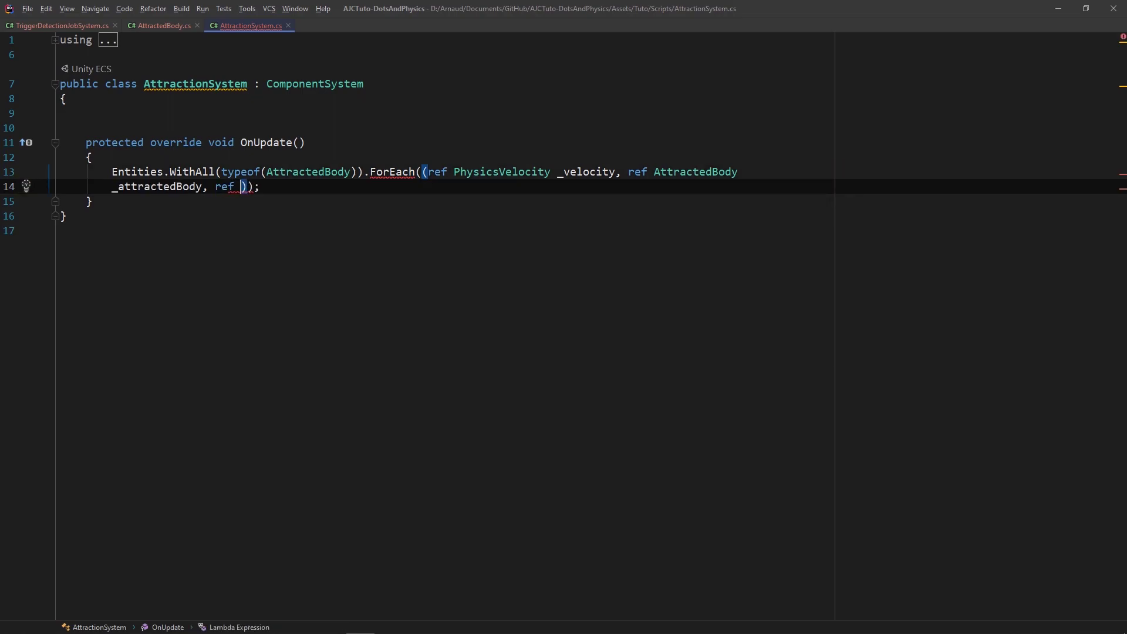
type("Trans")
key("Return")
type("_")
key("Return")
type(")=>{")
When m_isActive, compute diff = m_attractionPoint - translation and dist = math.length(diff).
key("Return")
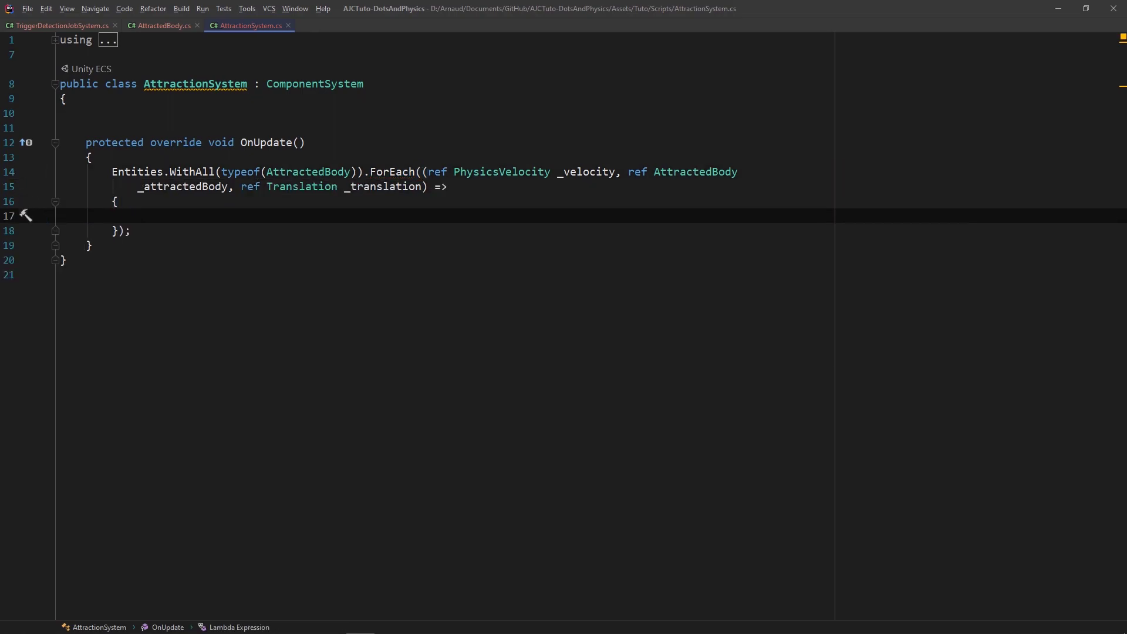
type("if (_.){")
key("Return")
type("var diff")
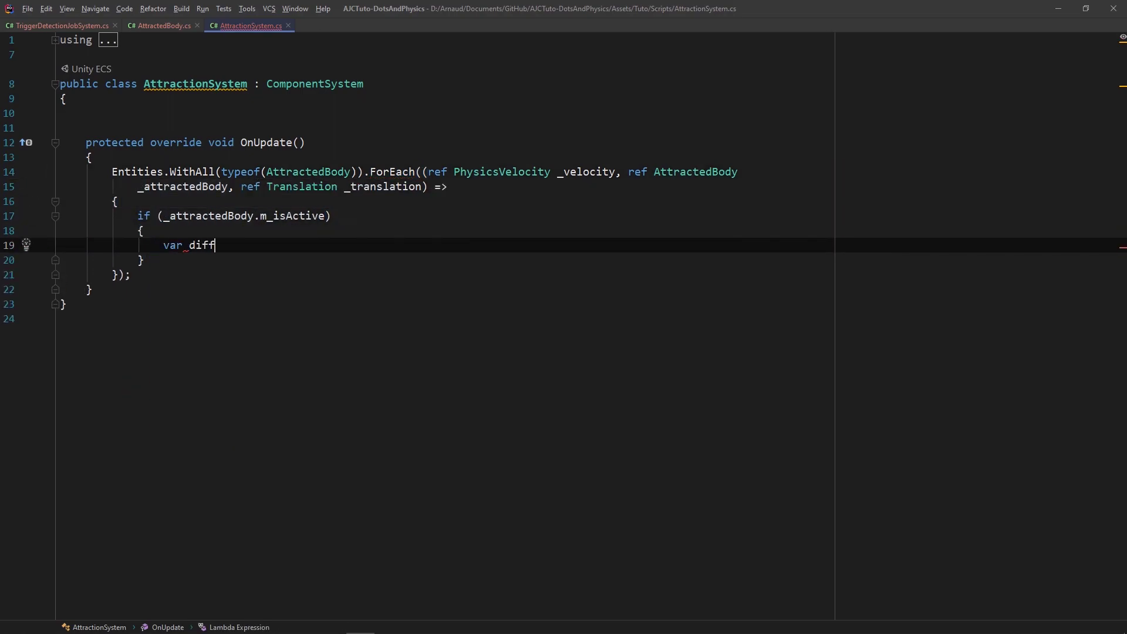
type(" = _a")
key("Return")
type(".m_attractionPoint - _")
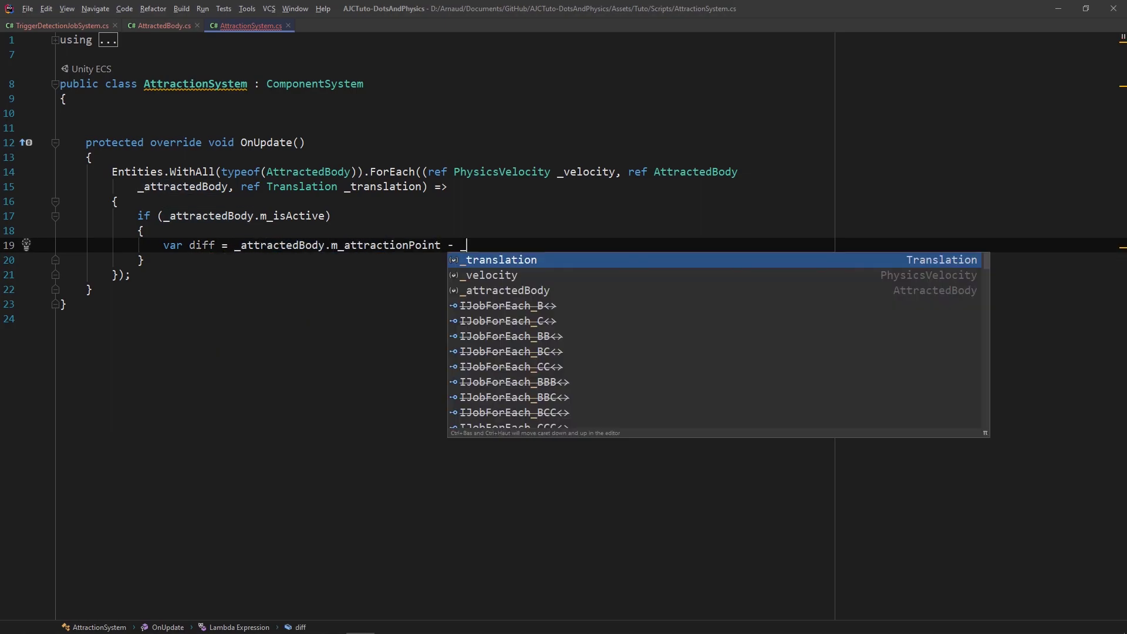
type("translation.")
key("Return")
type(";")
key("Return")
type("float dist ")
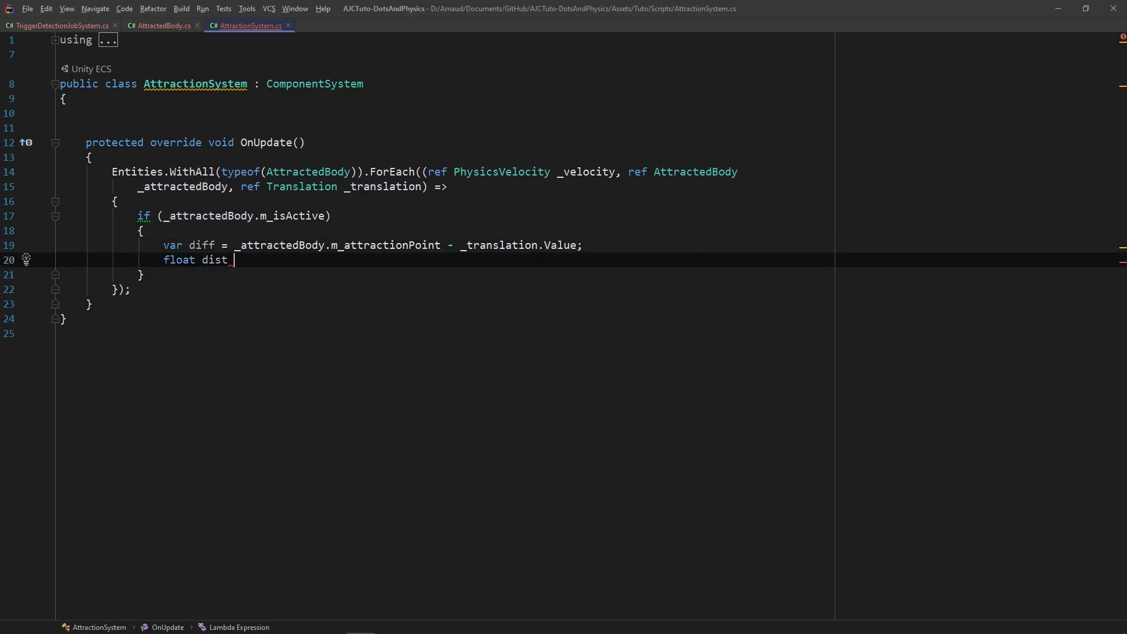
type("= math.length(diff);")
Add m_strength * (diff / dist) to the body's linear velocity.
key("Return")
type("_")
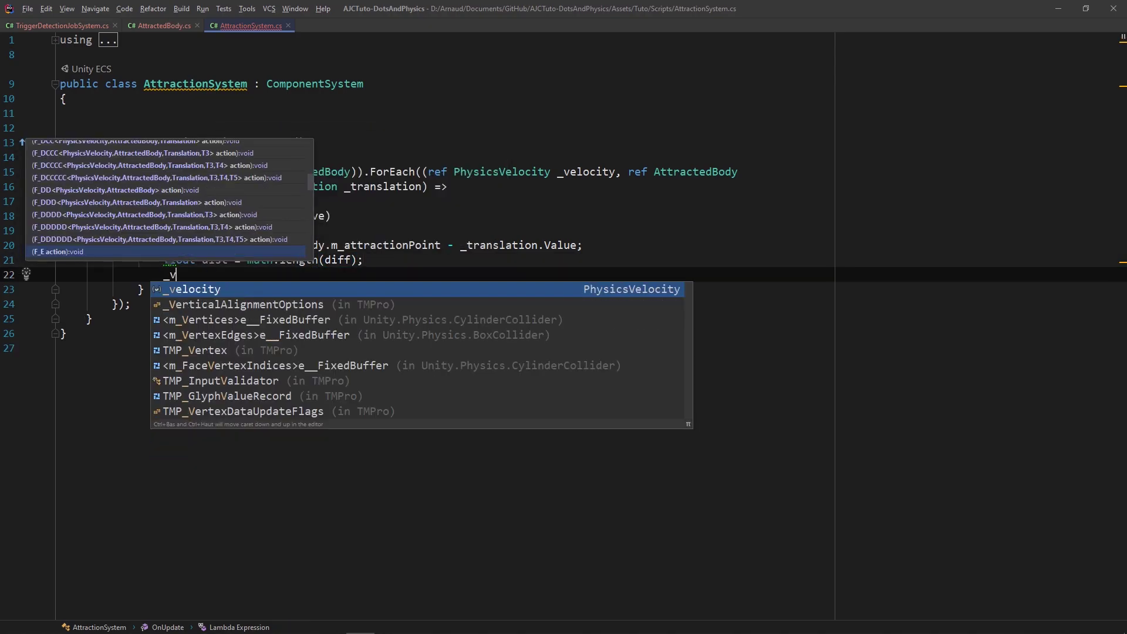
type("vel")
key("Return")
type(".Linear+= _att")
key("Return")
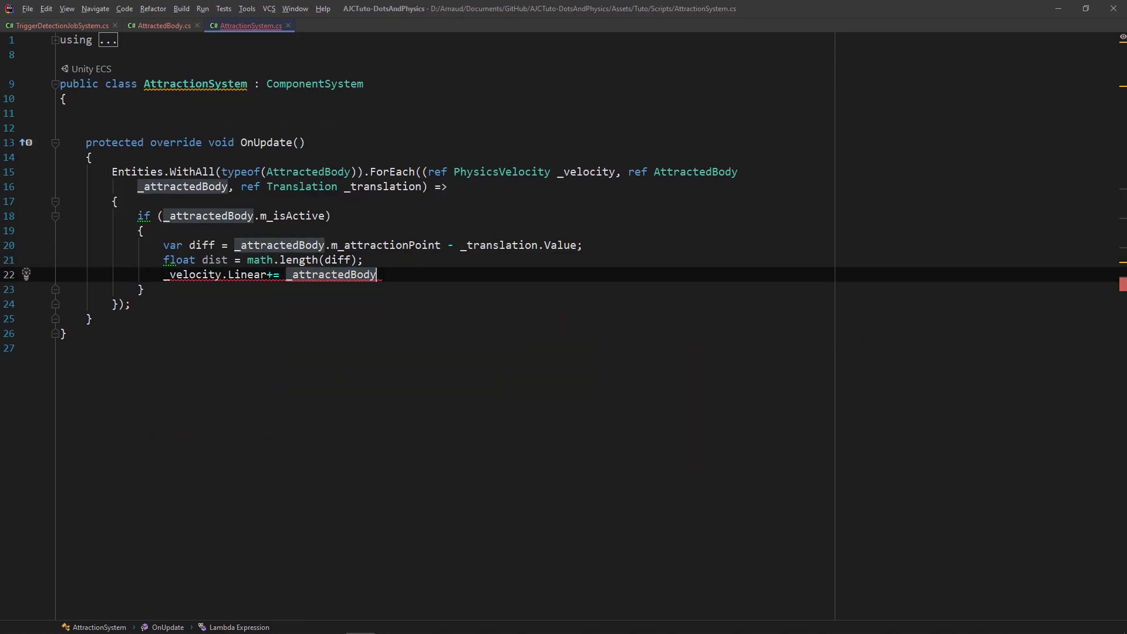
type(".m")
key("Return")
type("* (d")
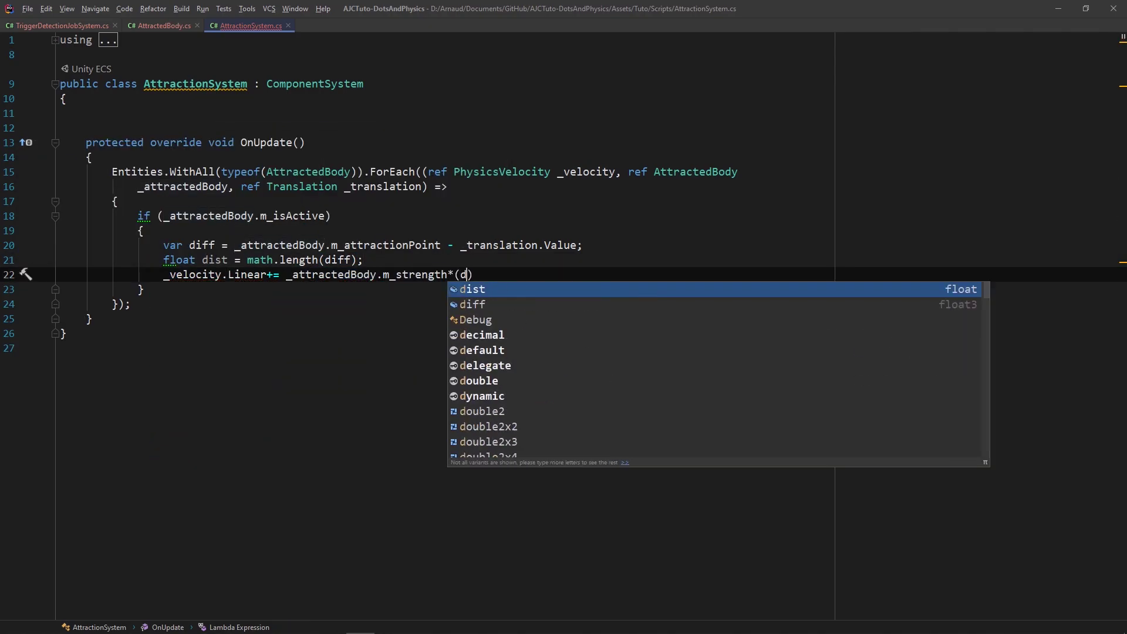
type("iff / dist);")
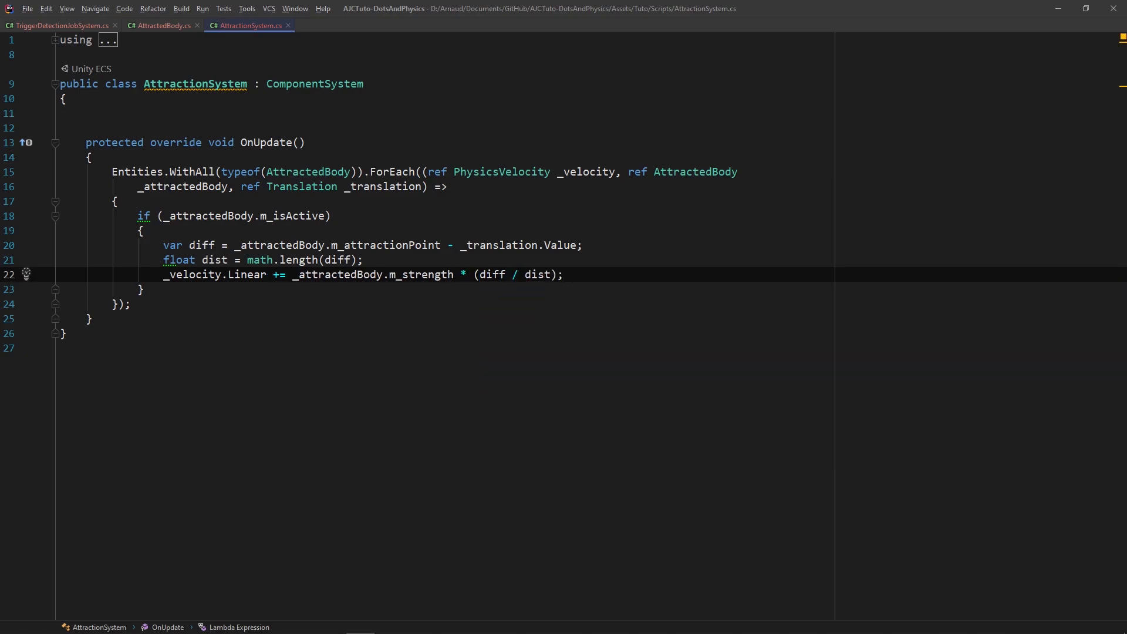
key("alt+Right")
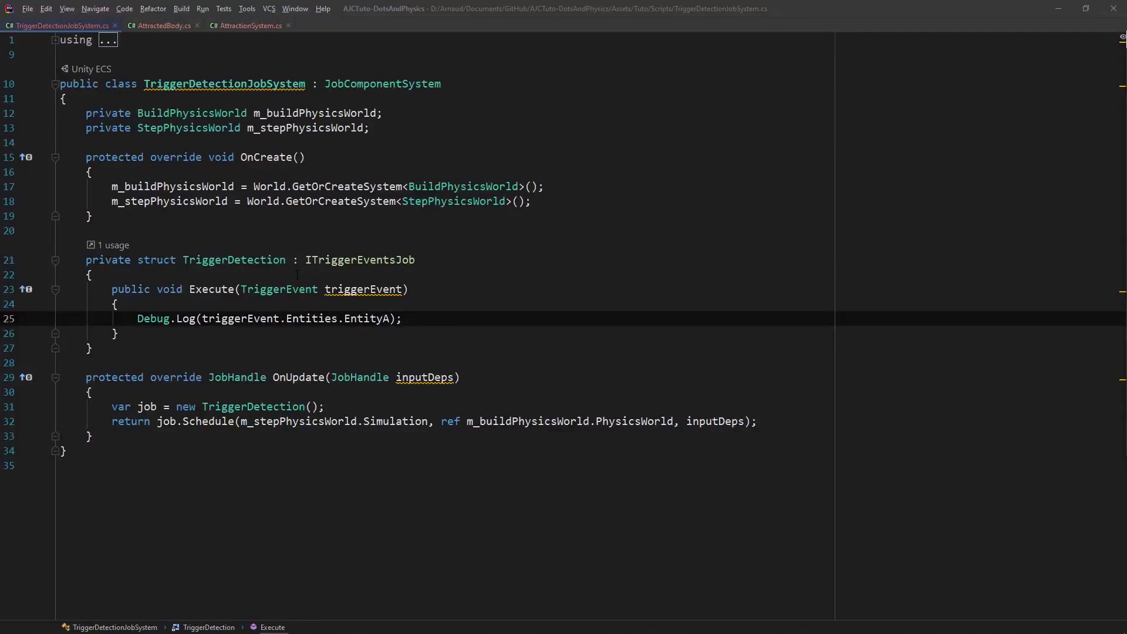
Add a public ComponentDataFromEntity<AttractedBody> field m_attraComponentDataFromEntity to the TriggerDetection job.
left_click(297, 275)
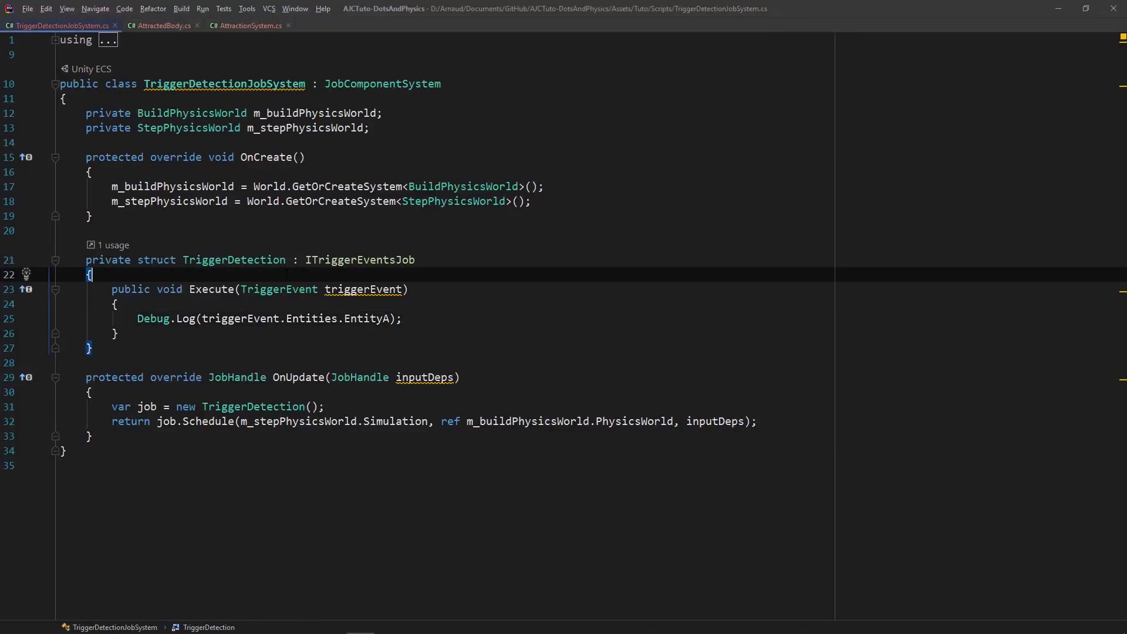
key("Return")
type("public compon")
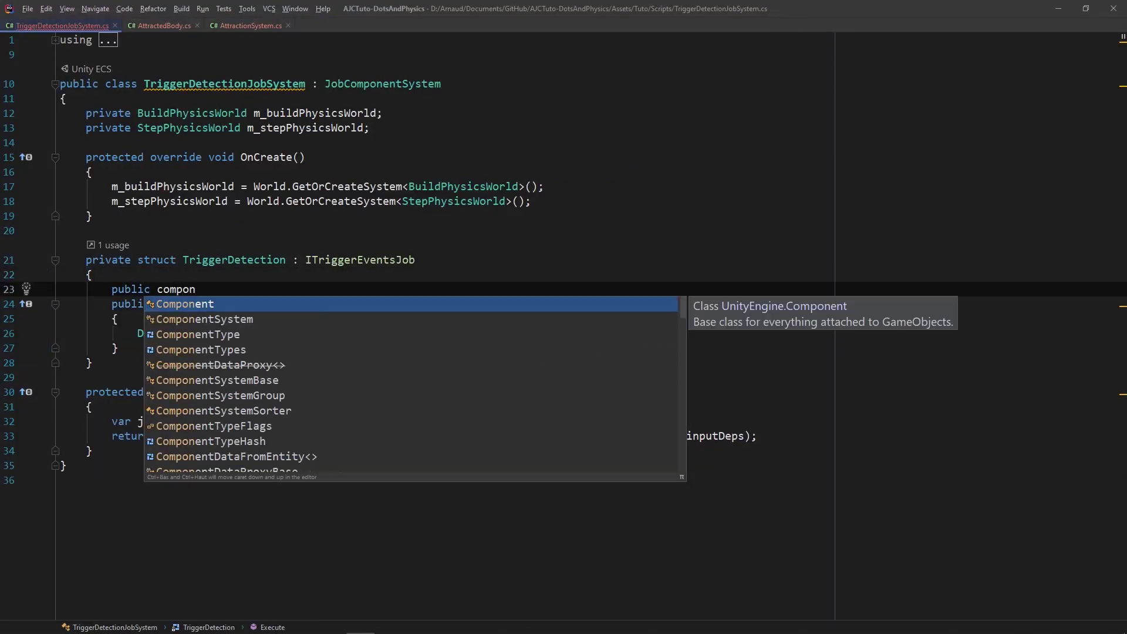
key("Down")
key("Down")
key("Down")
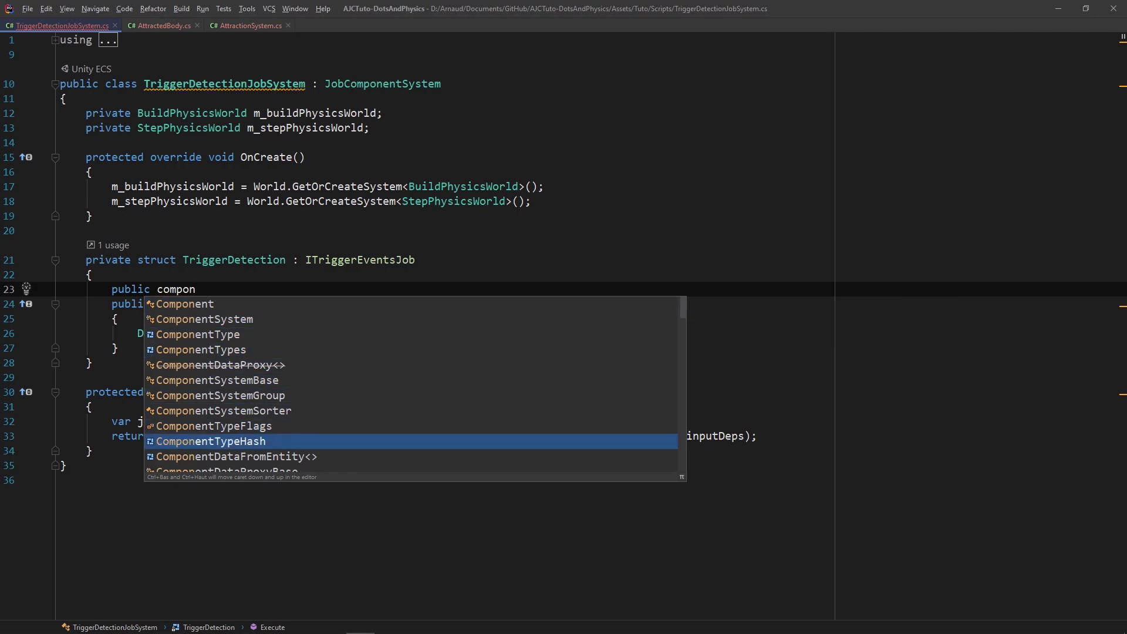
key("Down")
key("Return")
type("Att>")
key("Return")
key("Tab")
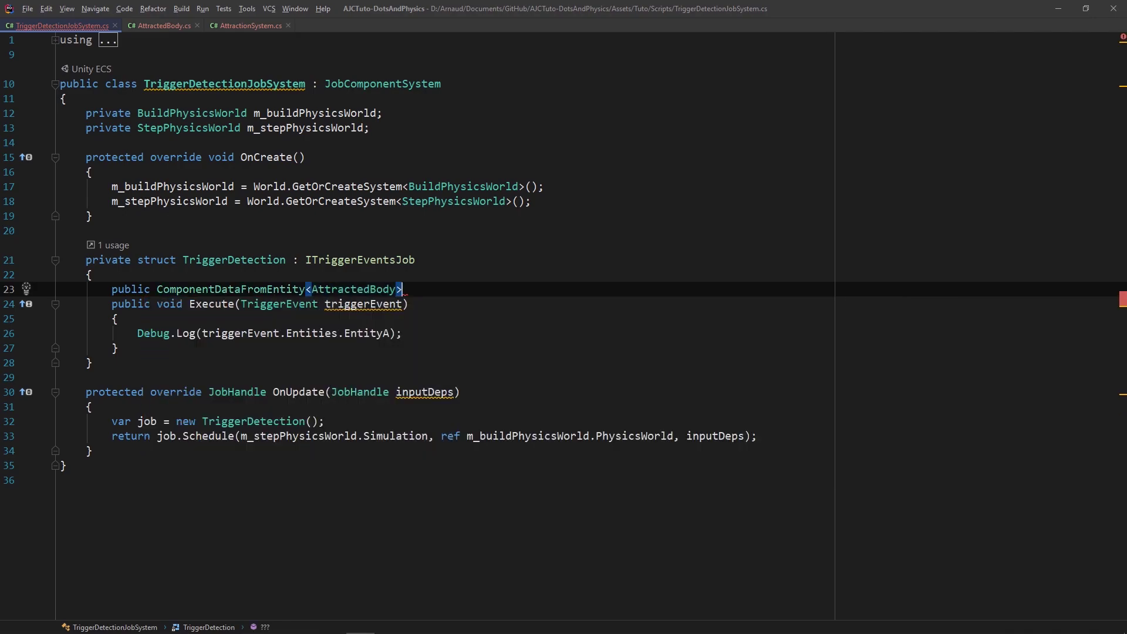
type("m_attraxc")
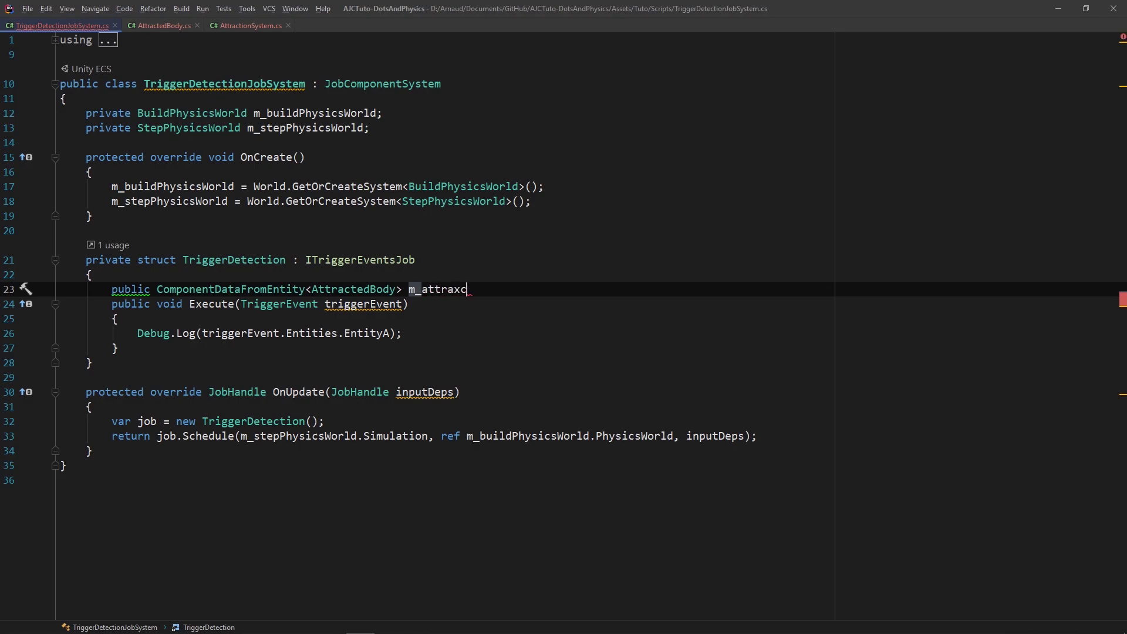
key("BackSpace")
key("BackSpace")
key("Return")
type(";")
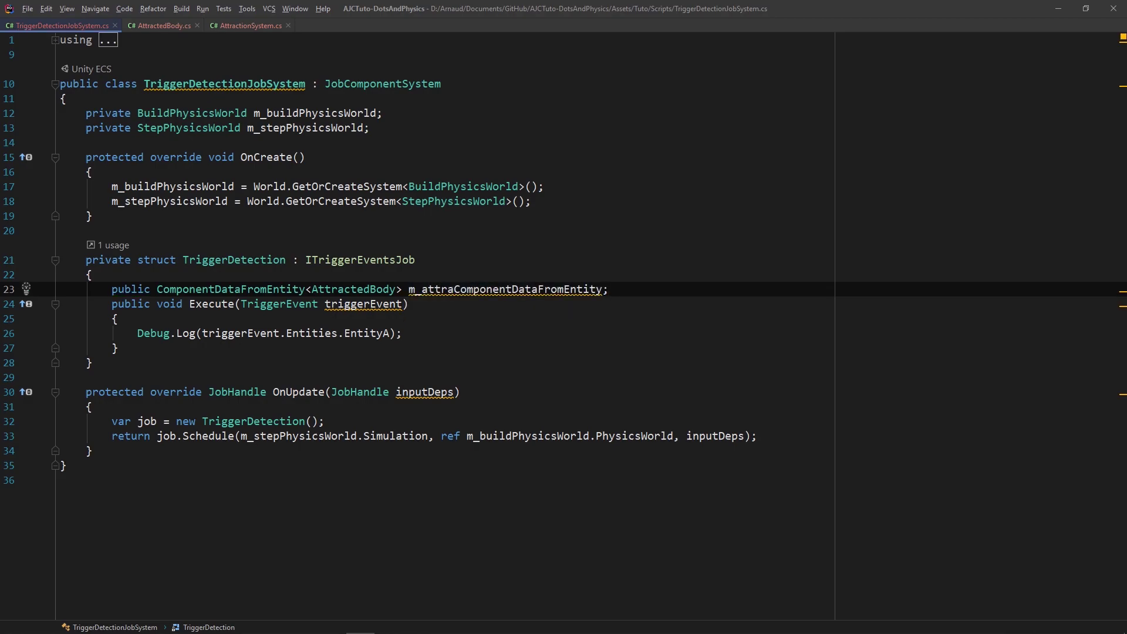
key("Return")
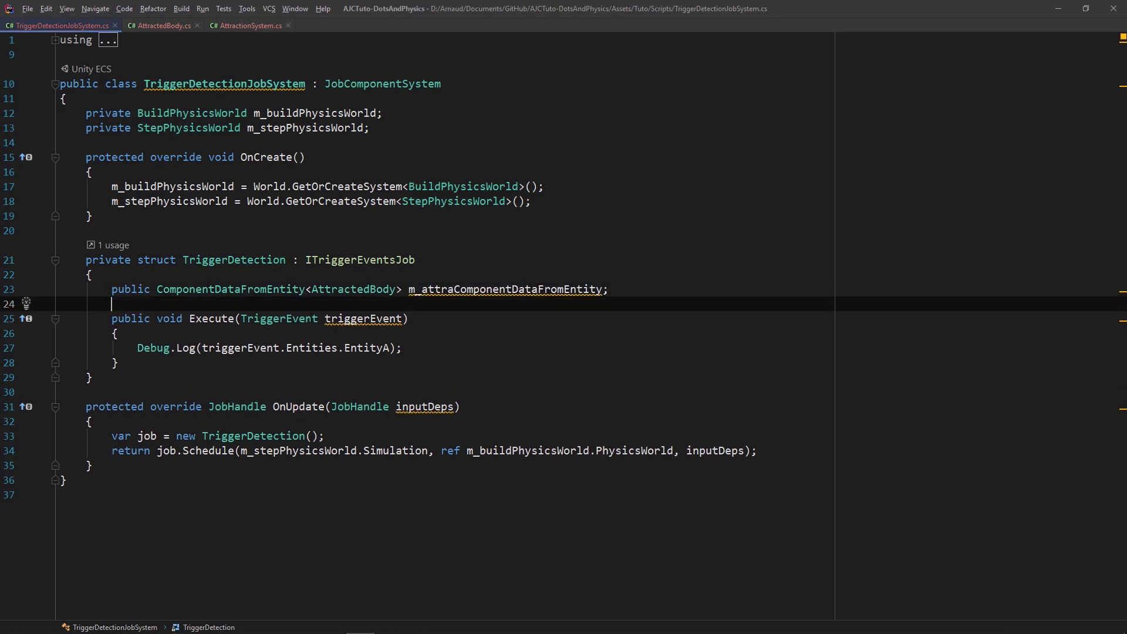
Rename the Execute parameter to _triggerEvent and delete the Debug.Log statement.
left_click(325, 318)
type("_")
left_click_drag(137, 348, 418, 353)
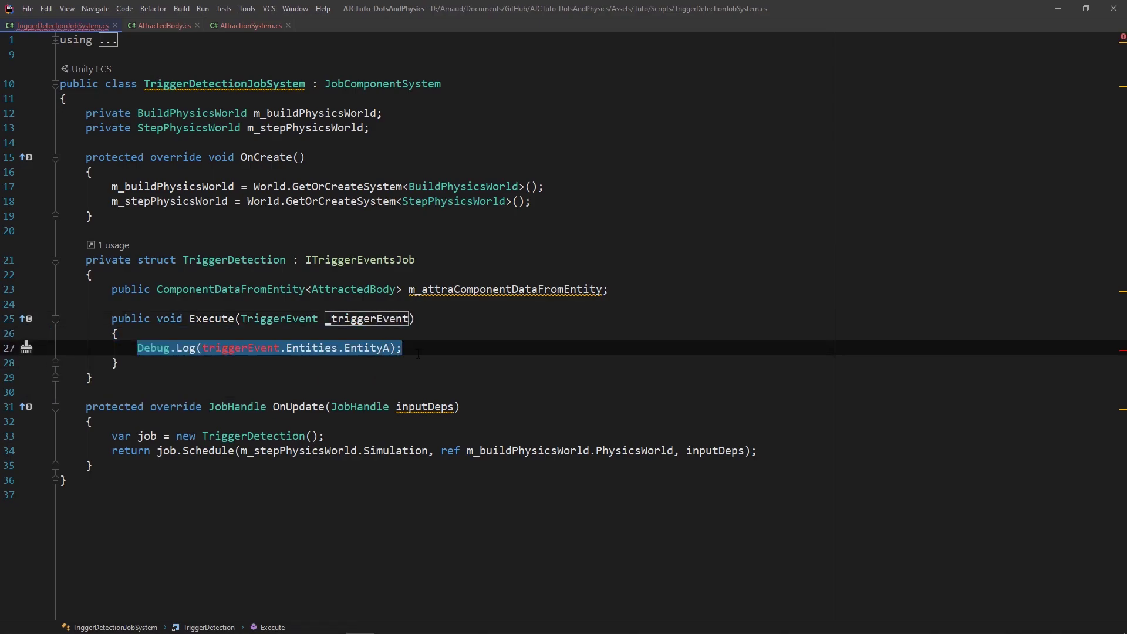
key("BackSpace")
Write if (m_attraComponentDataFromEntity.HasComponent(_triggerEvent.Entities.EntityA)) followed by an empty braced block.
type("if(m_att")
key("Return")
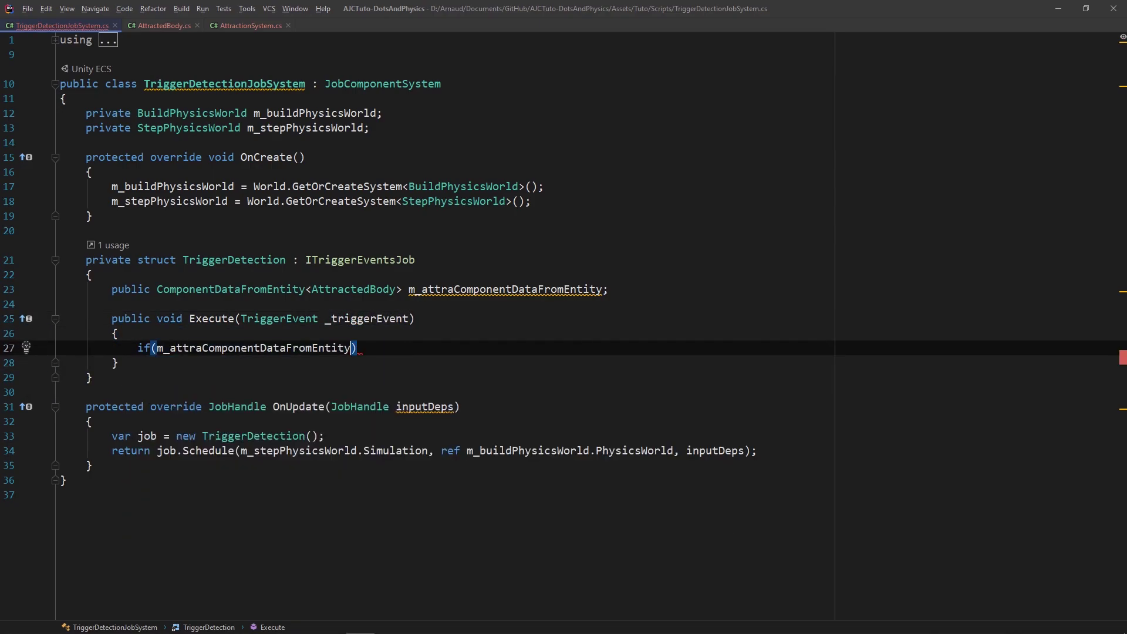
type(".")
type("has")
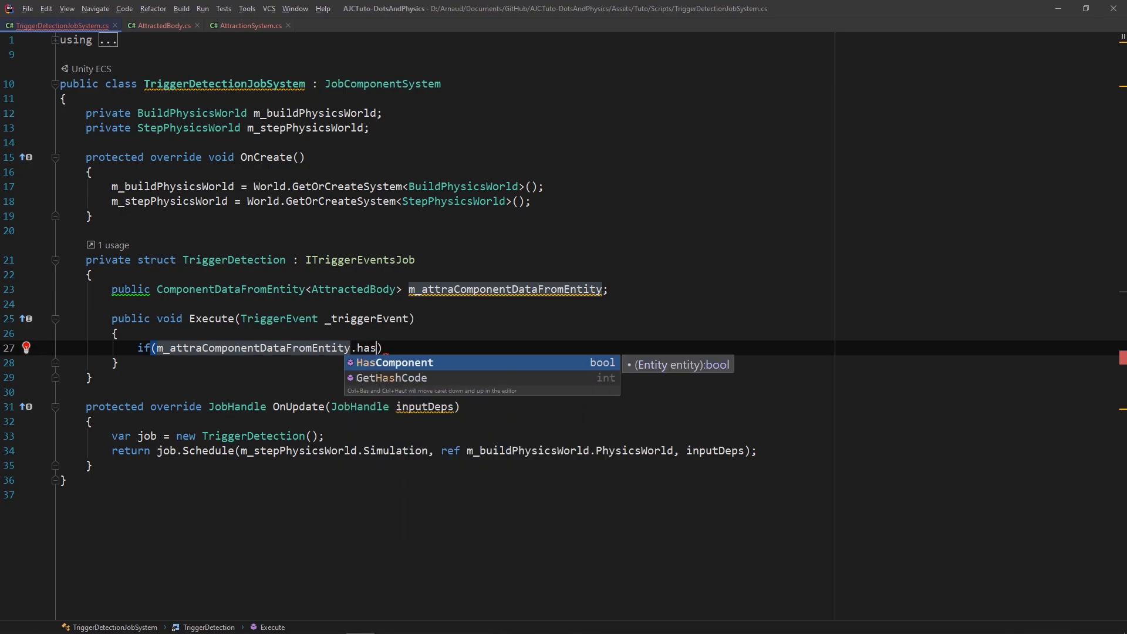
key("Return")
type("-_t")
key("Return")
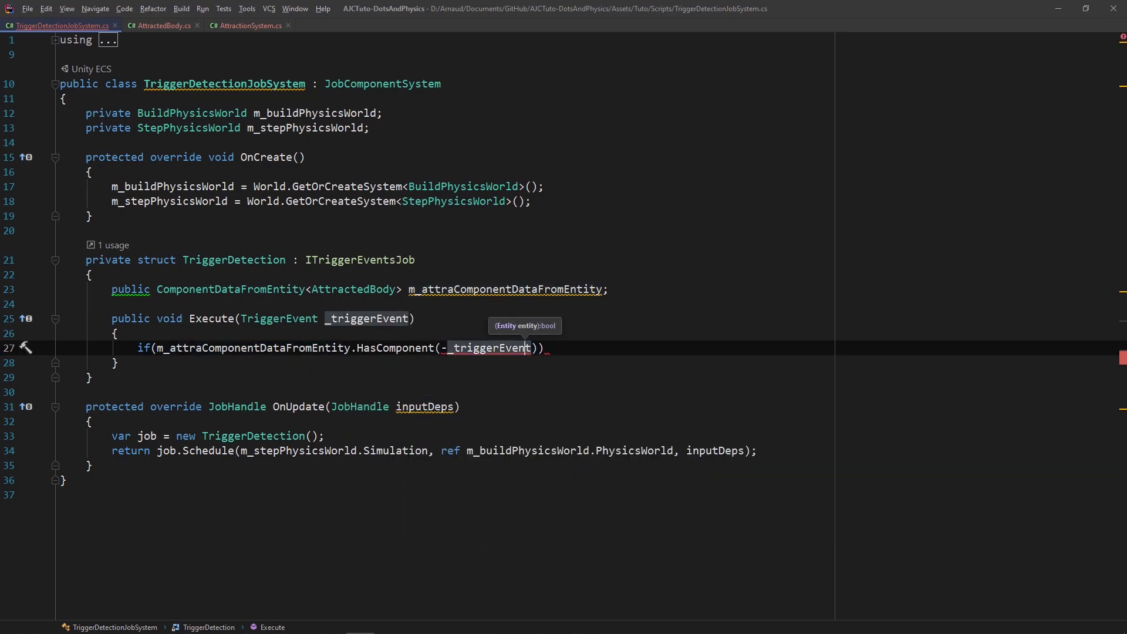
key("ctrl+Left")
key("BackSpace")
key("ctrl+Right")
type(".")
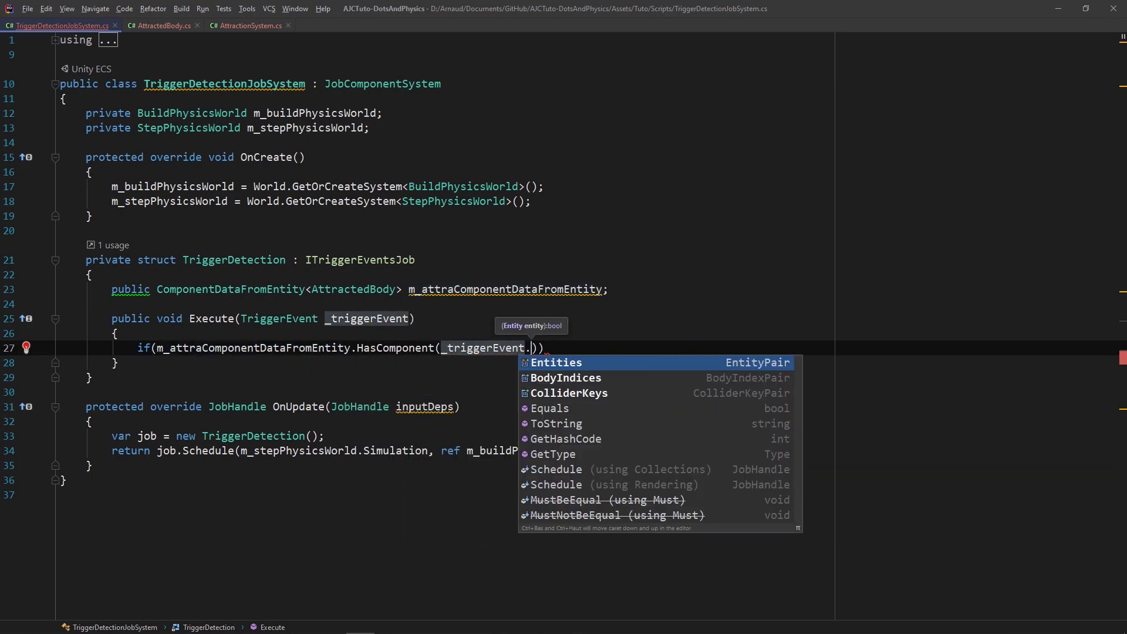
key("Return")
type(".A")
key("Escape")
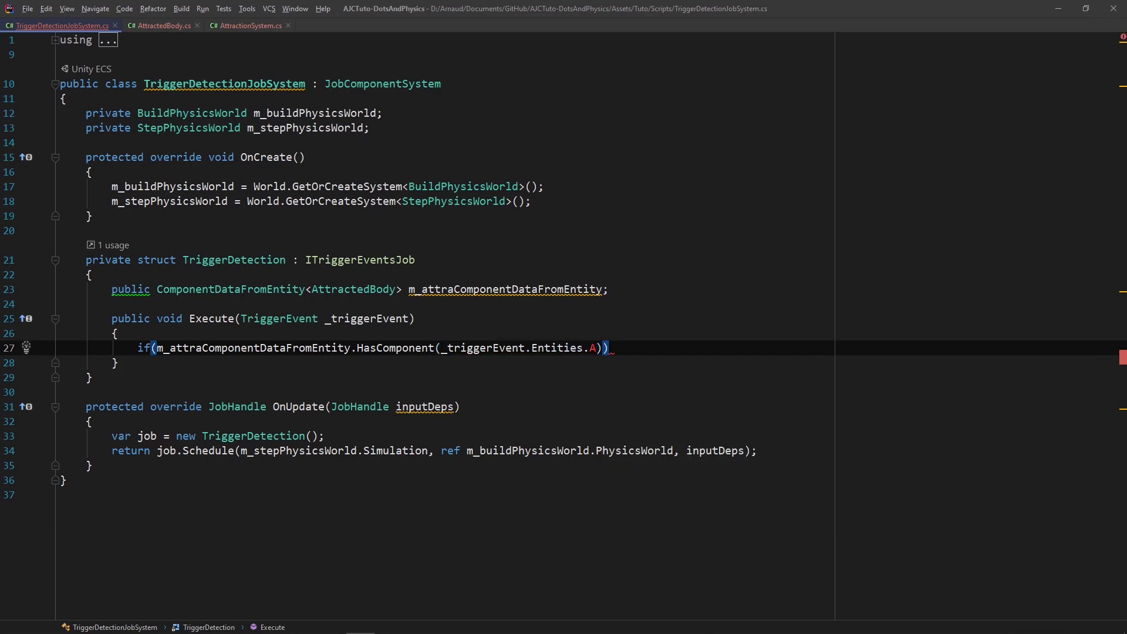
key("ctrl+shift+Return")
left_click(599, 347)
key("ctrl+space")
key("Return")
left_click(249, 381)
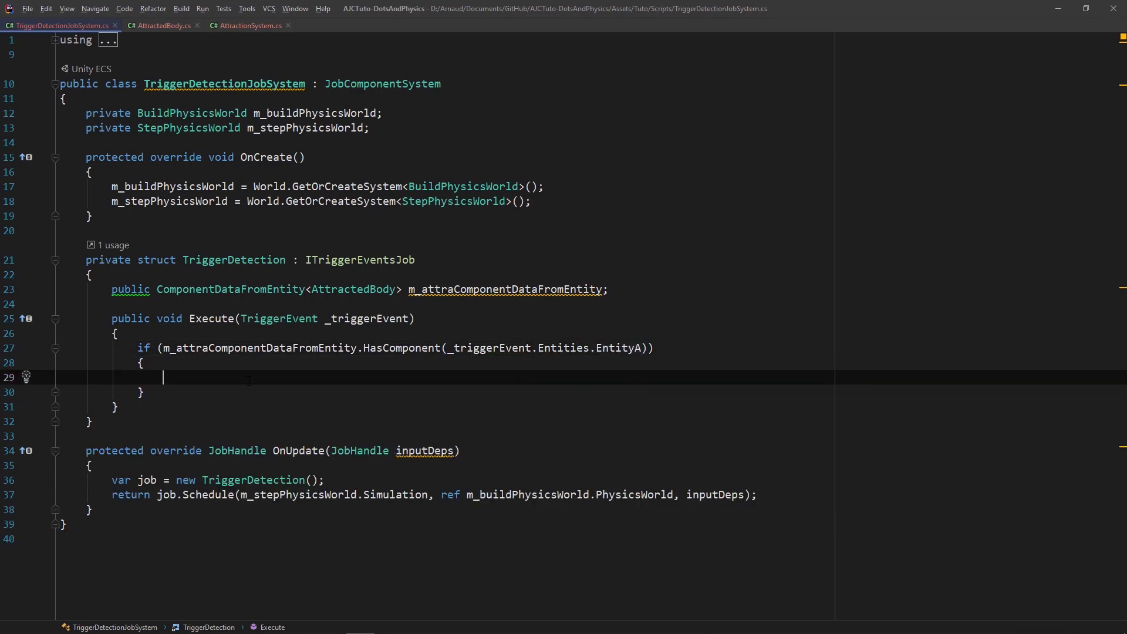
Read attractedBody from the lookup for EntityA and set its m_isActive to true.
type("var attracted")
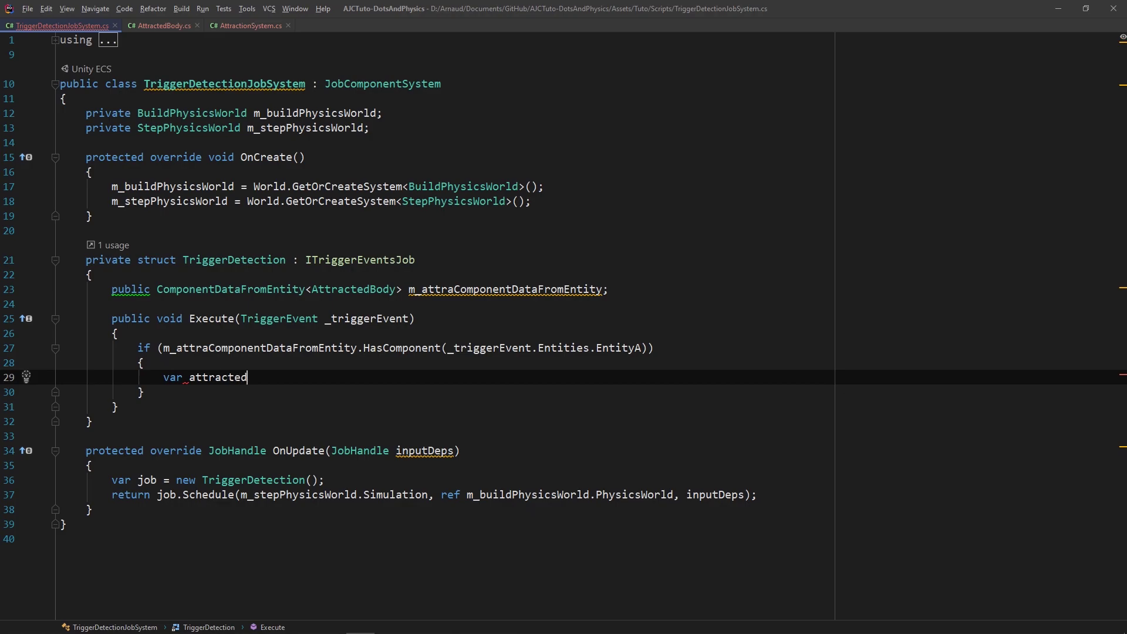
type("Body = m")
key("Return")
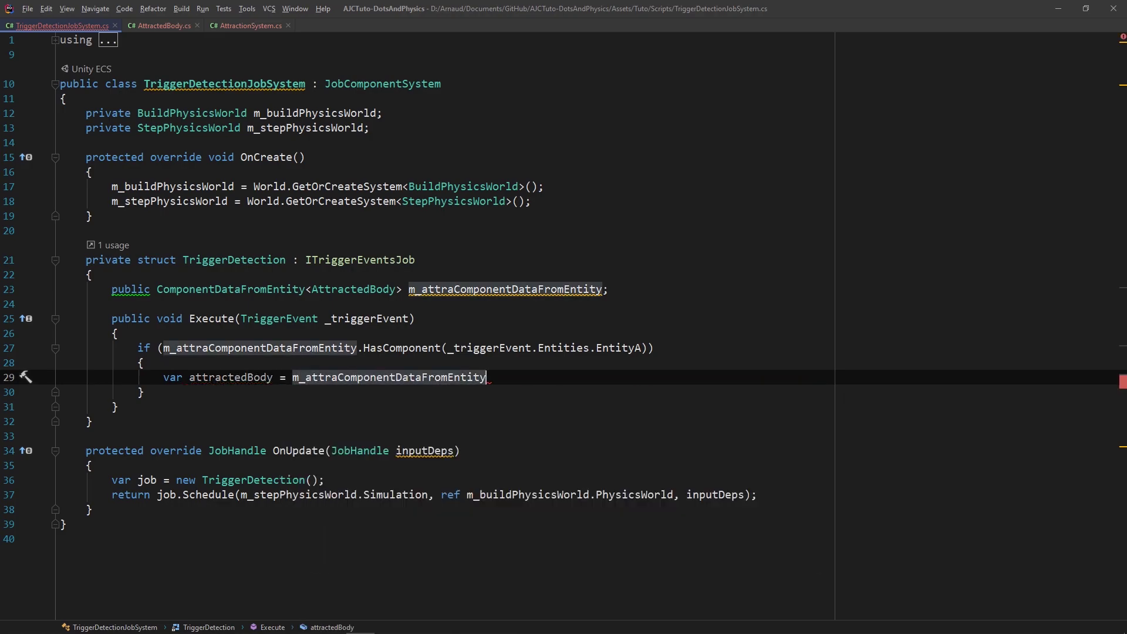
type("_tr")
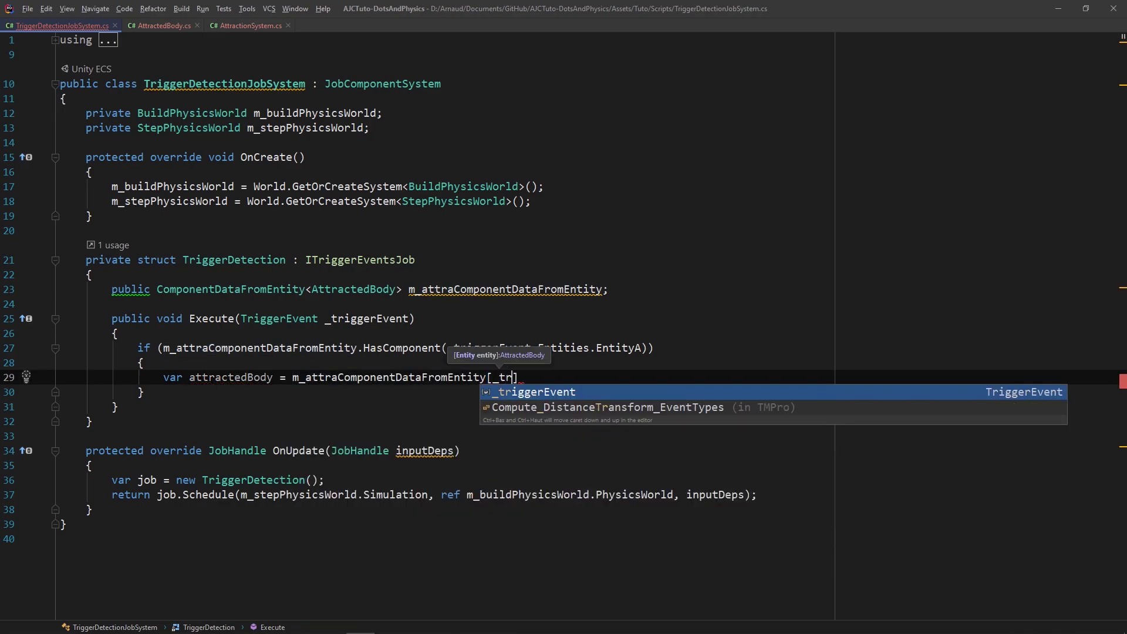
key("Return")
type(".")
key("Return")
type(".EntityA]")
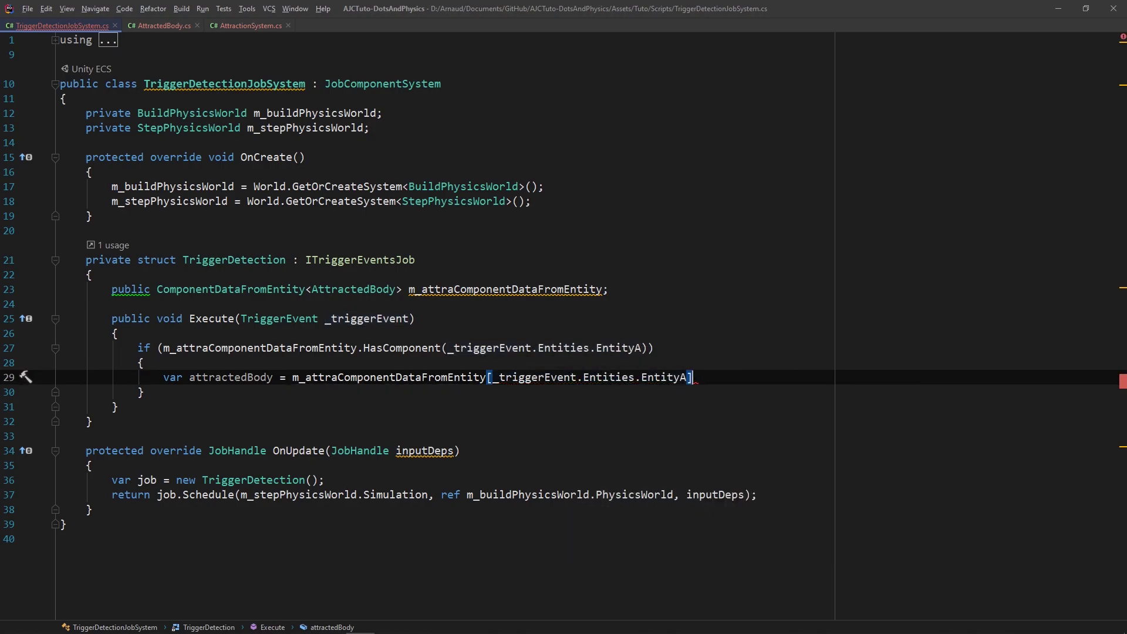
type(";")
key("Return")
type("att")
key("Return")
type(".")
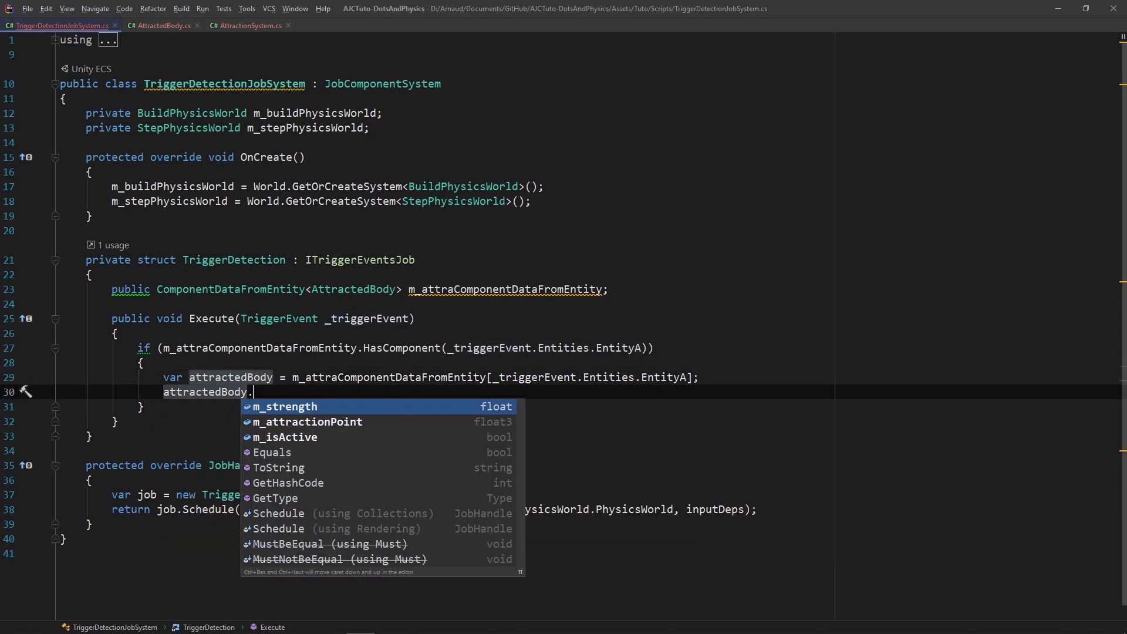
type("m_is")
key("Return")
type("= true;")
key("Return")
Write attractedBody back into the lookup at _triggerEvent.Entities.EntityA.
type("m_a")
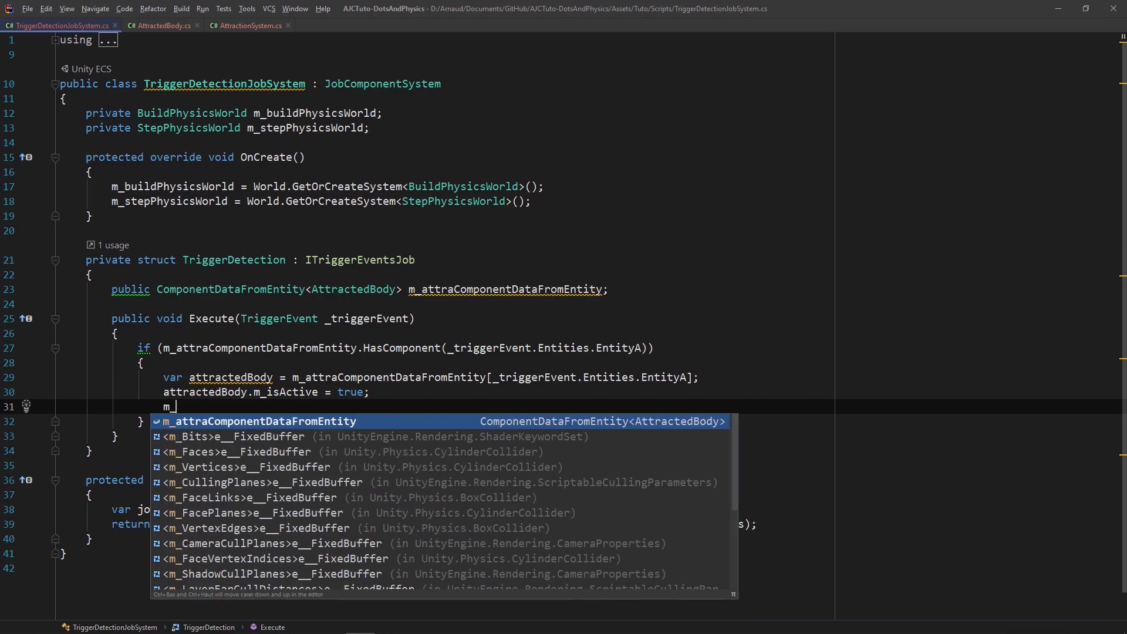
key("Return")
type("[_tr")
key("Return")
type(".")
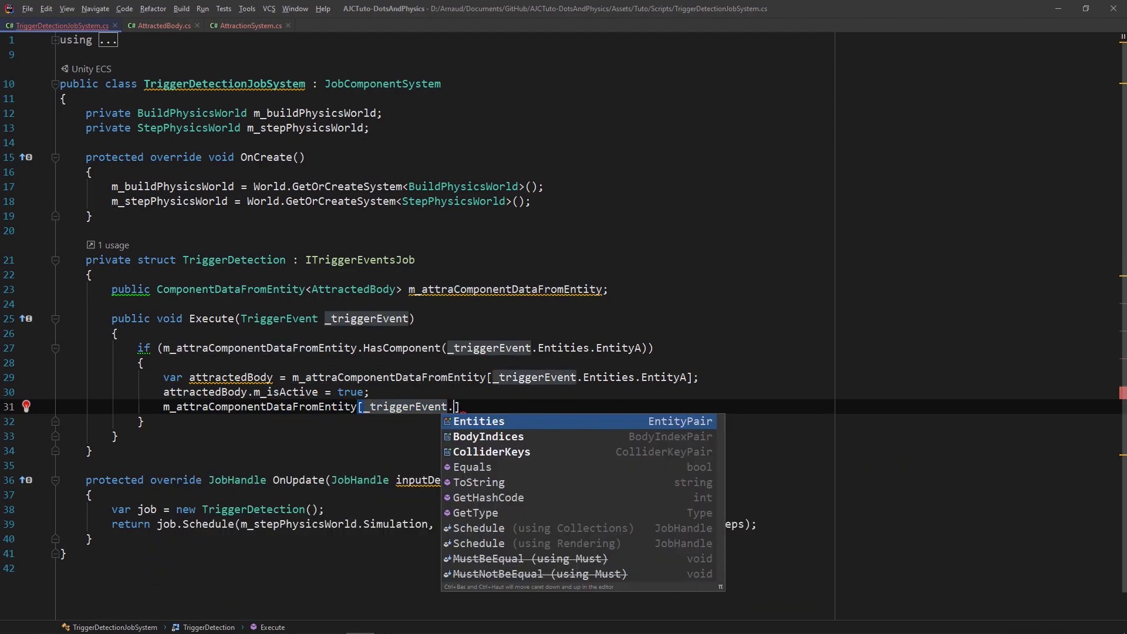
key("Return")
type(".")
key("Return")
type("=")
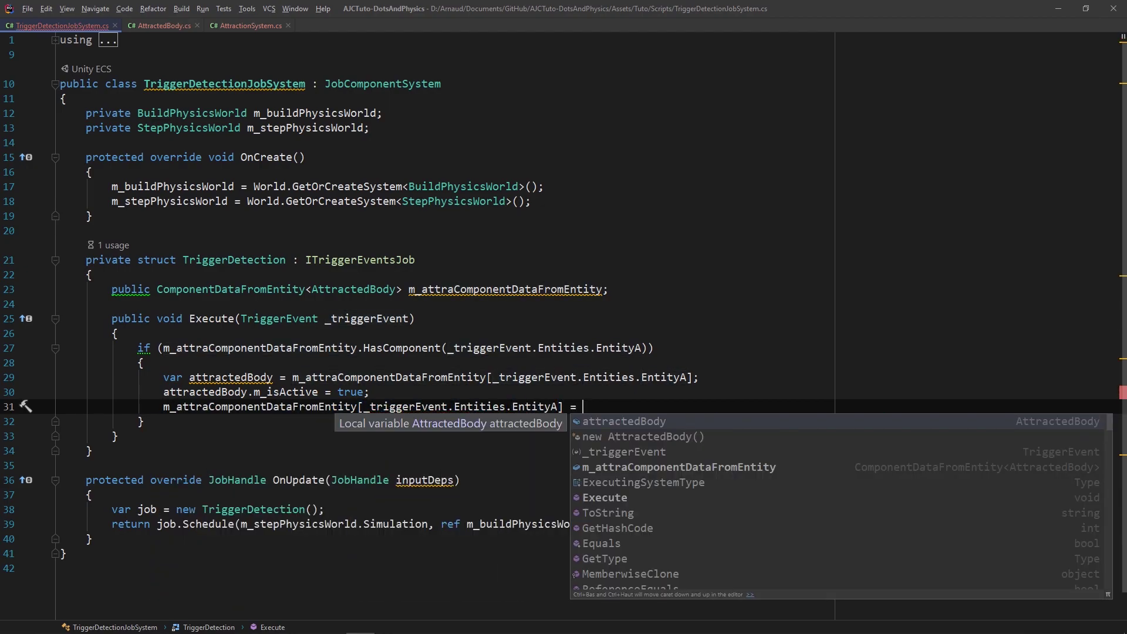
key("Return")
type(";")
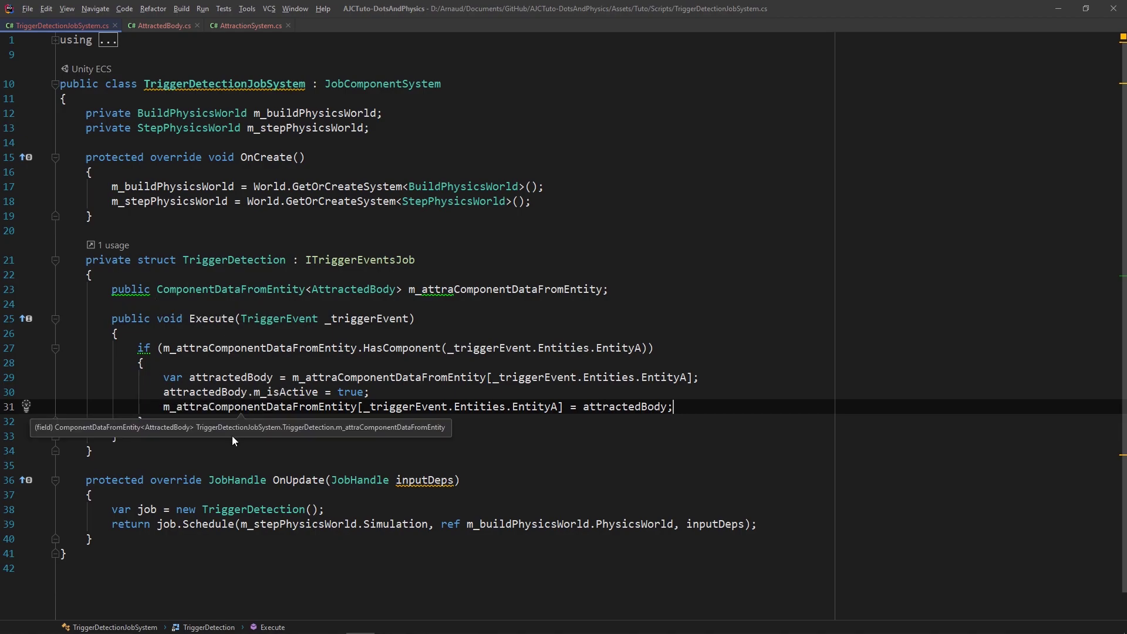
Rename the field to m_attractedComponentDataFromEntity everywhere with Shift+F6.
left_click(454, 289)
key("shift+F6")
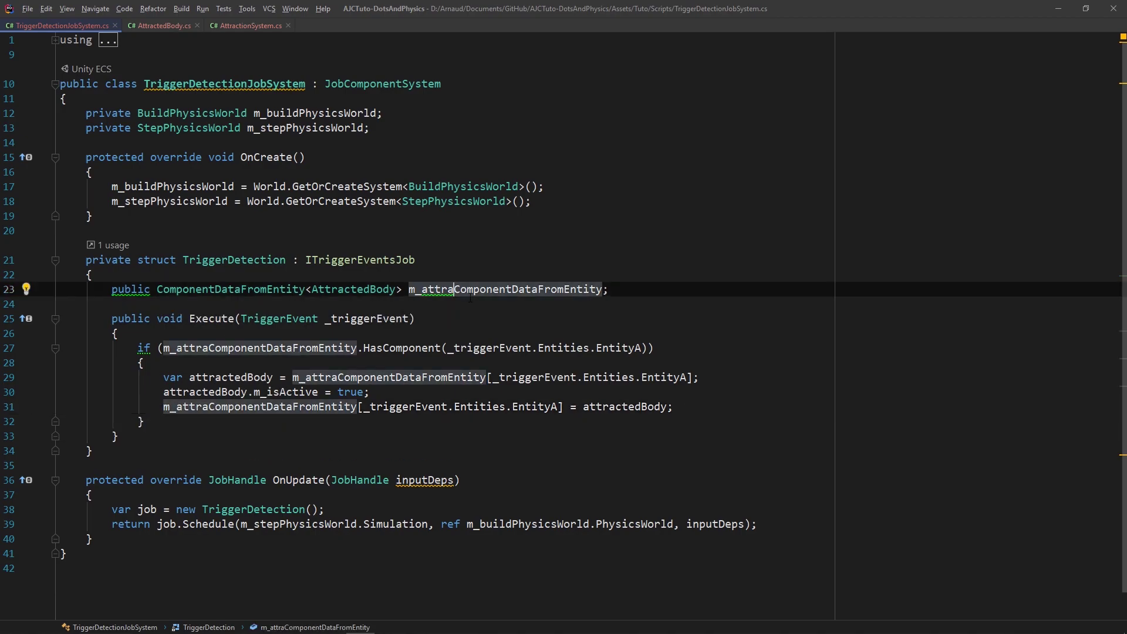
type("cted")
key("Return")
Duplicate the if block and change all three EntityA references in the copy to EntityB.
left_click(304, 430)
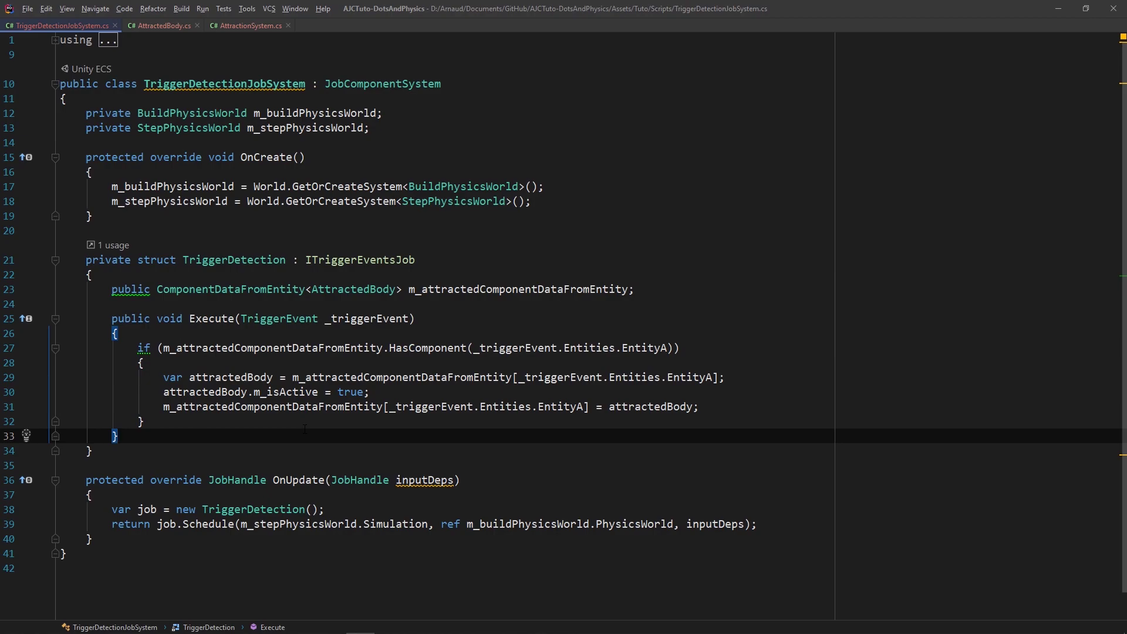
left_click_drag(304, 429, 138, 347)
key("ctrl+d")
double_click(645, 450)
type("EntityB")
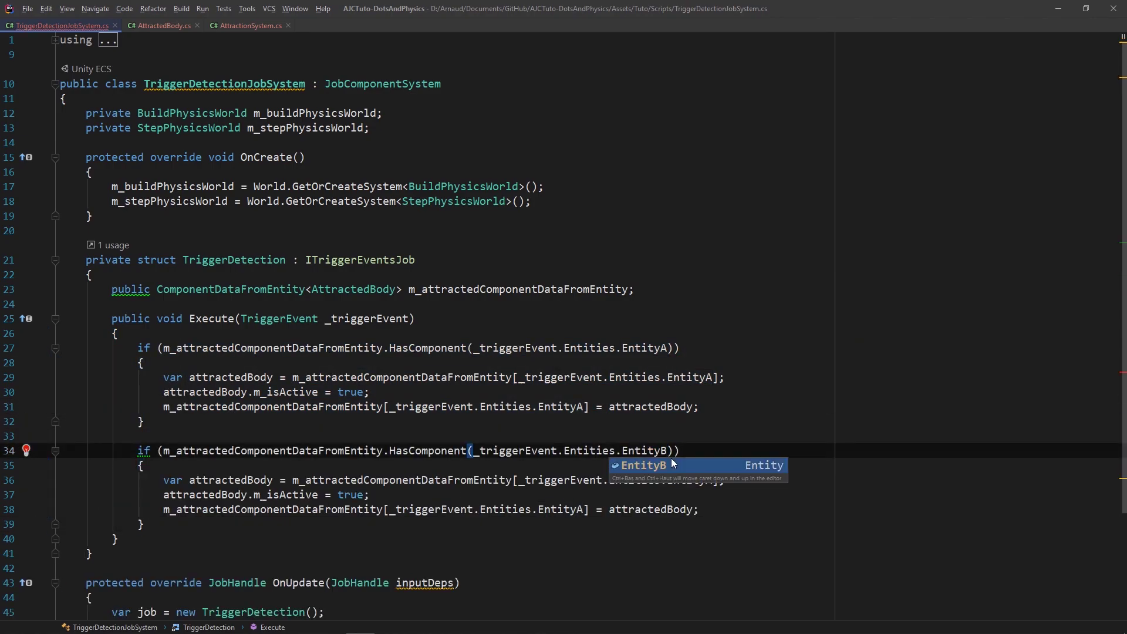
key("Escape")
double_click(690, 480)
type("EntityB")
double_click(561, 509)
type("EntityB")
scroll(362, 447, "down", 2)
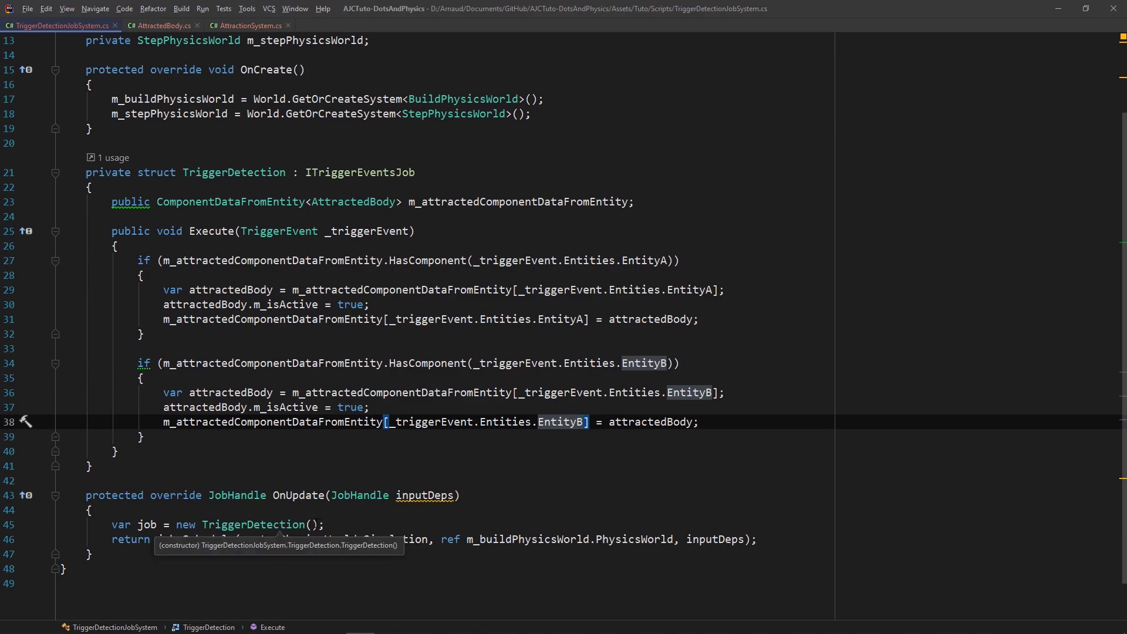
left_click(317, 524)
scroll(318, 524, "down", 1)
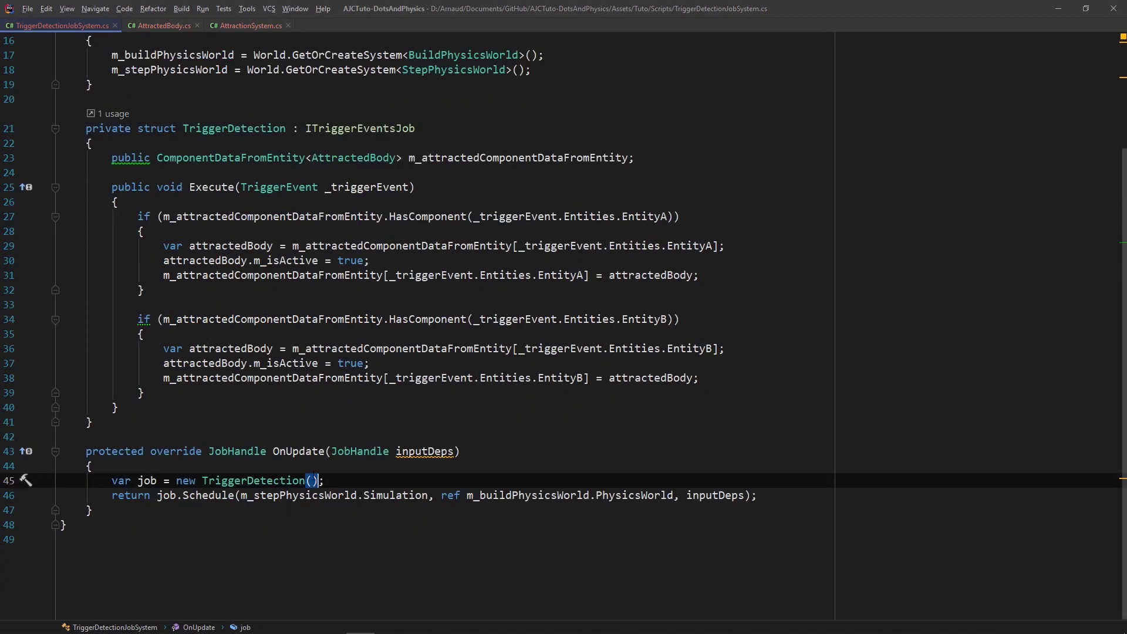
Create the job with m_attractedComponentDataFromEntity = GetComponentDataFromEntity<AttractedBody>() in an object initializer.
key("BackSpace")
key("BackSpace")
type("{")
key("Return")
type("m")
key("Return")
type("Gect")
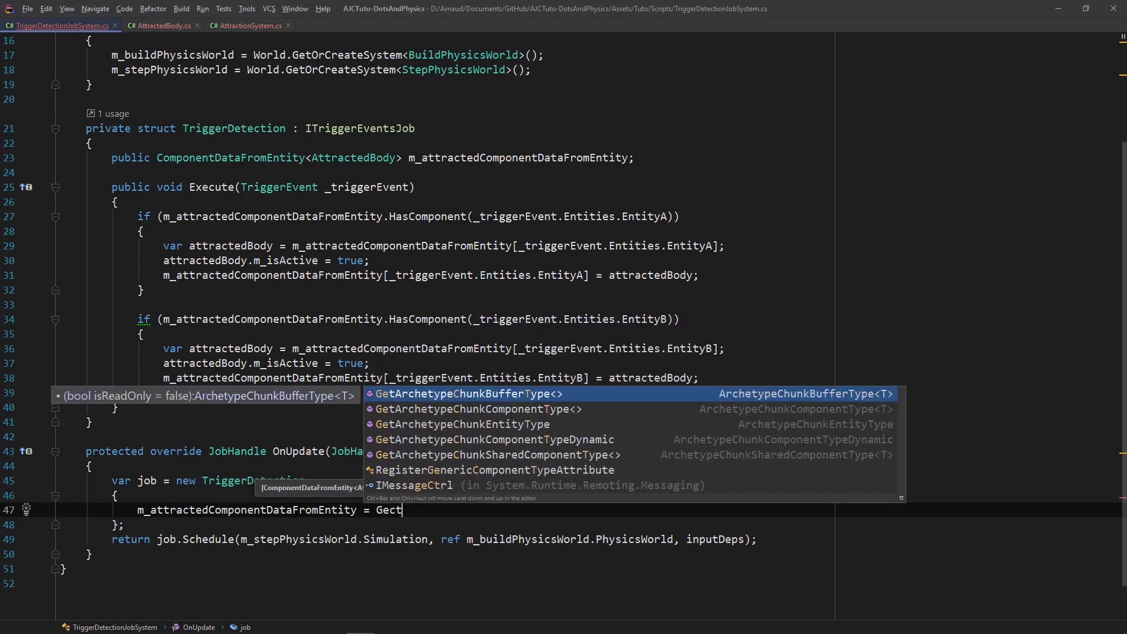
key("BackSpace")
key("BackSpace")
type("tComp")
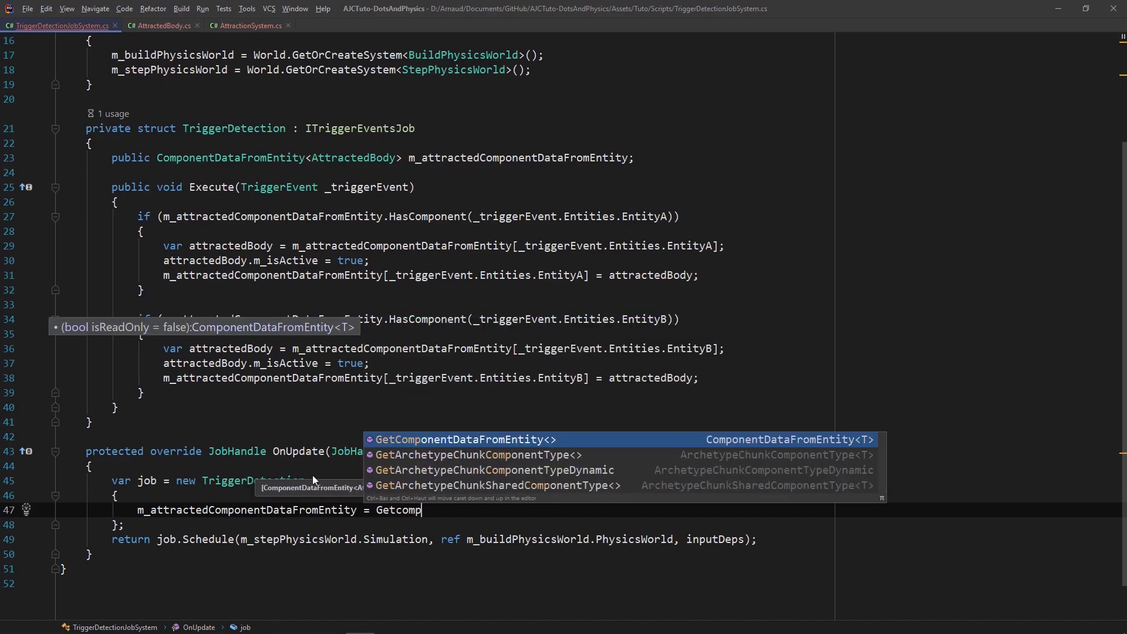
key("Return")
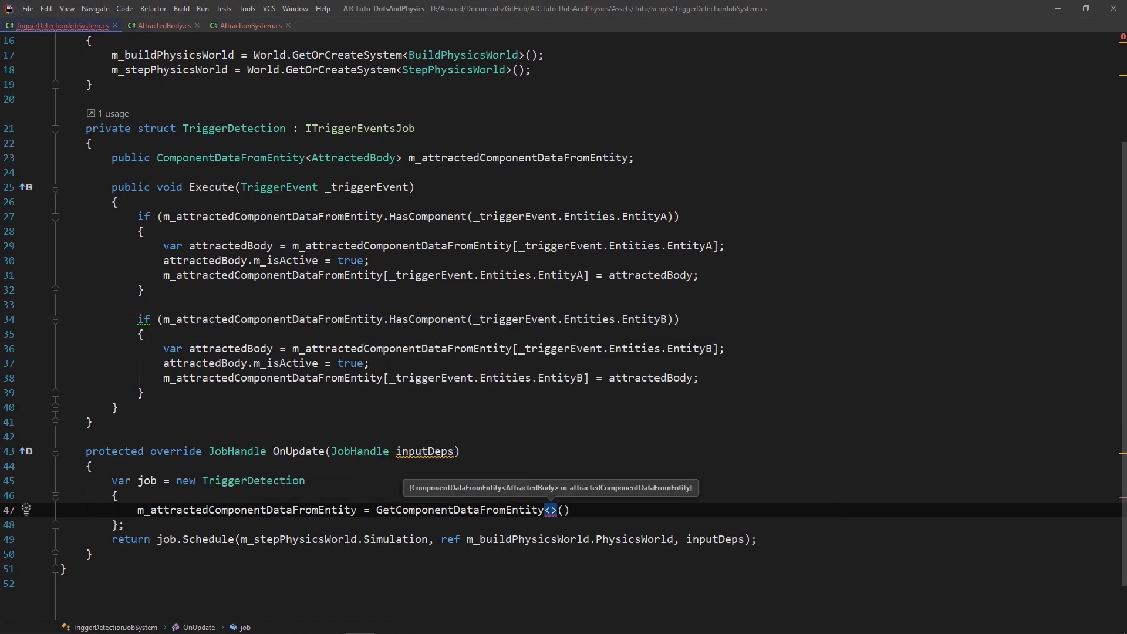
type("Att")
key("Return")
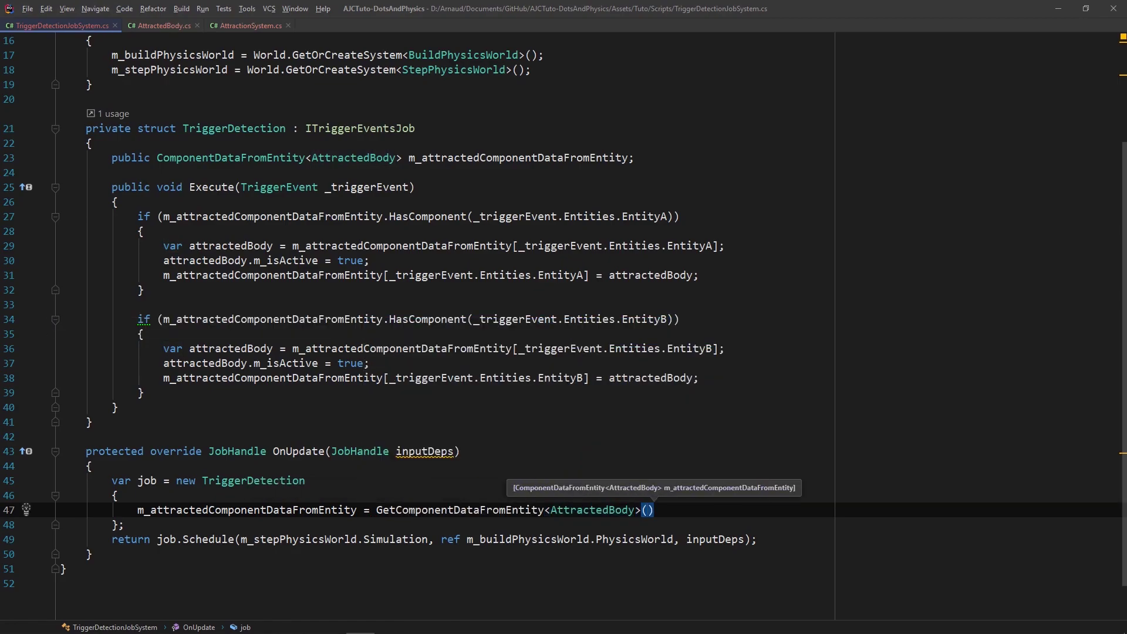
scroll(408, 377, "down", 1)
left_click(408, 377)
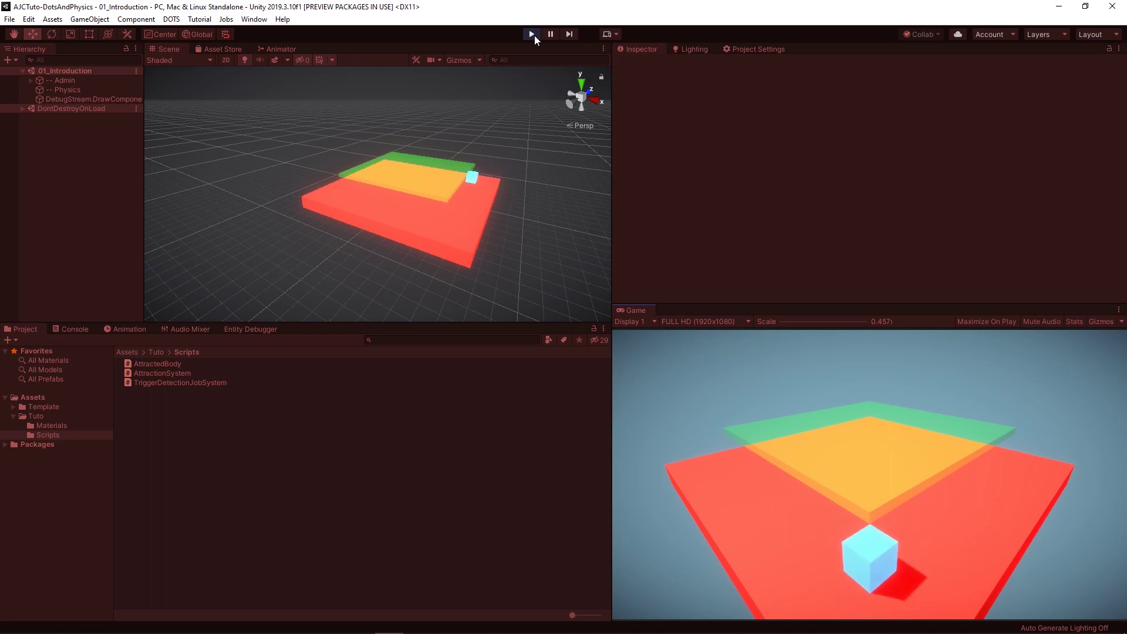
Stop play mode and duplicate Cube twice to create Cube (1) and Cube (2).
left_click(534, 35)
left_click(83, 110)
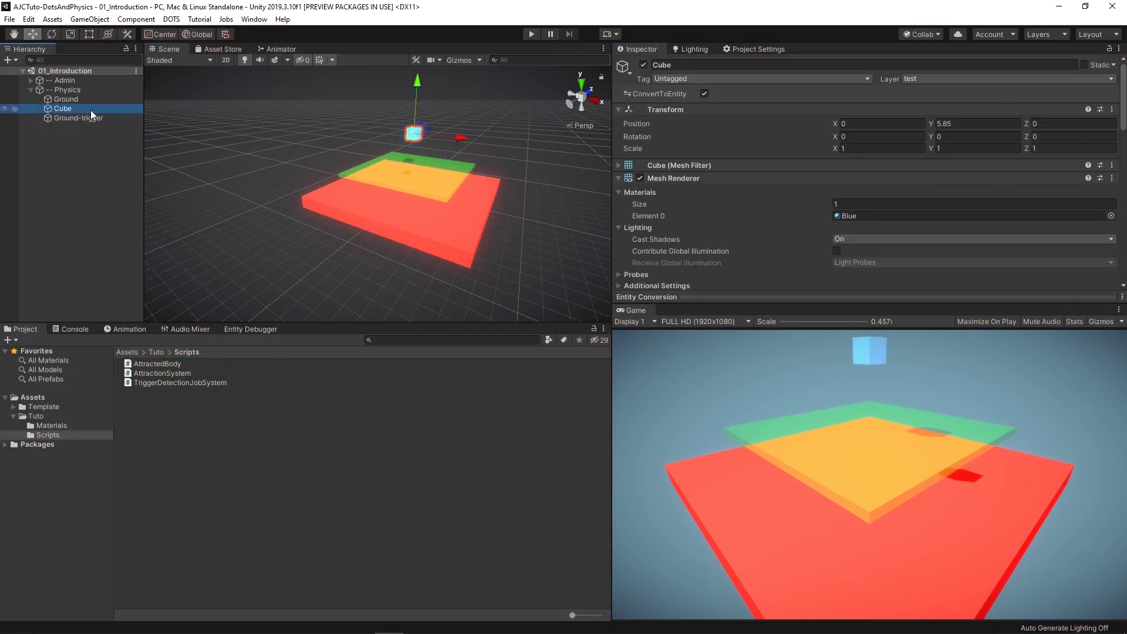
key("ctrl+d")
mouse_move(462, 138)
left_mouse_down()
mouse_move(499, 145)
mouse_move(405, 185)
left_mouse_up()
key("ctrl+d")
Set Cube (1)'s attraction point to (-5, 0, 5) and Cube (2)'s to (5, 0, -5).
left_click(405, 186)
scroll(776, 164, "down", 5)
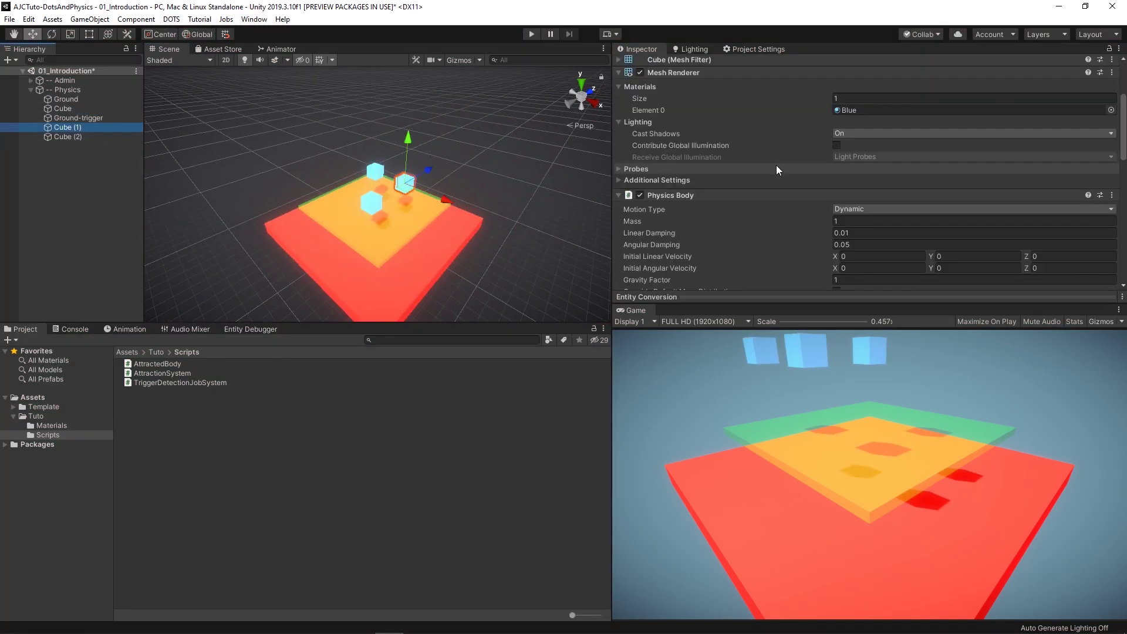
scroll(864, 152, "down", 5)
left_click(916, 257)
type("-5")
left_click(371, 203)
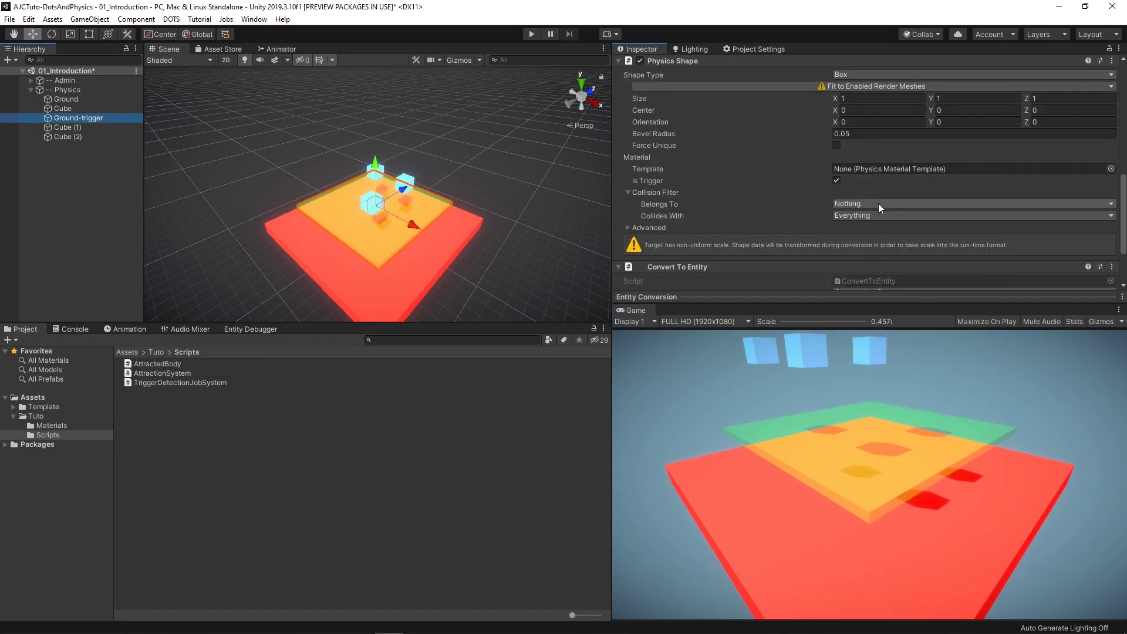
Adjust the collision category and collides-with filters for Cube, Cube (1), Cube (2) and Ground-trigger.
left_click(63, 109)
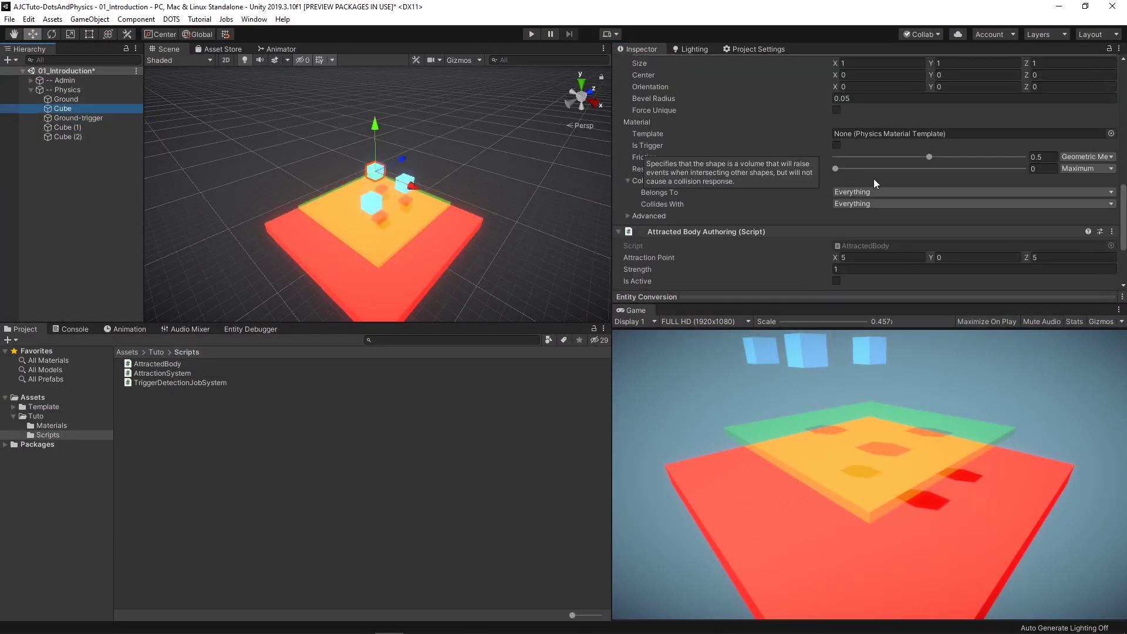
left_click(877, 182)
left_click(875, 197)
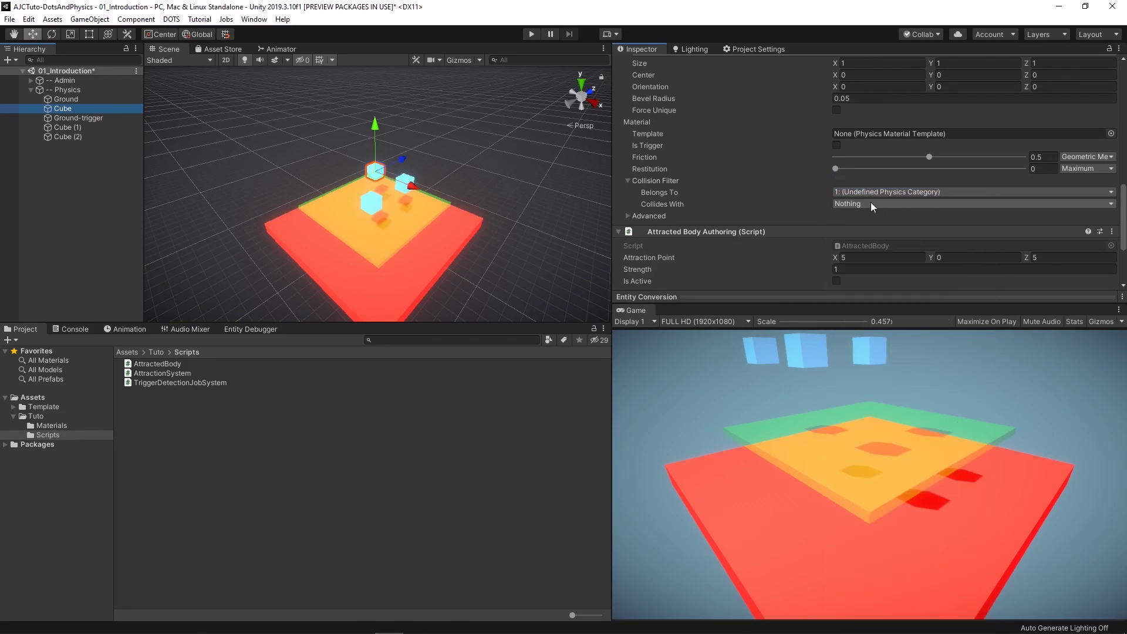
left_click(873, 193)
left_click(875, 183)
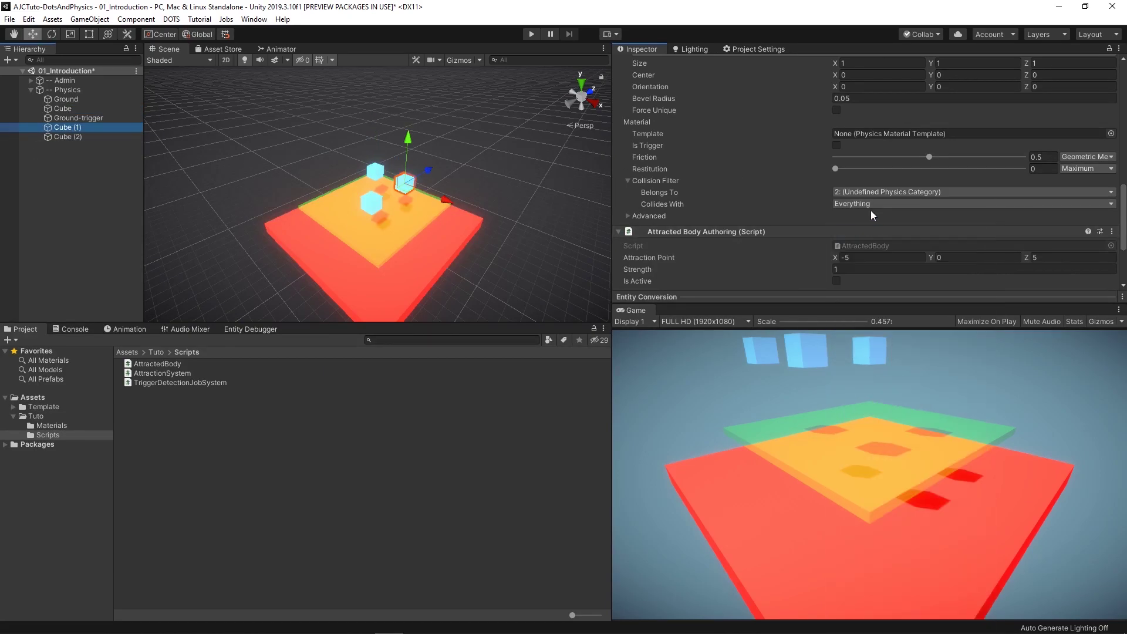
left_click(97, 137)
left_click(871, 202)
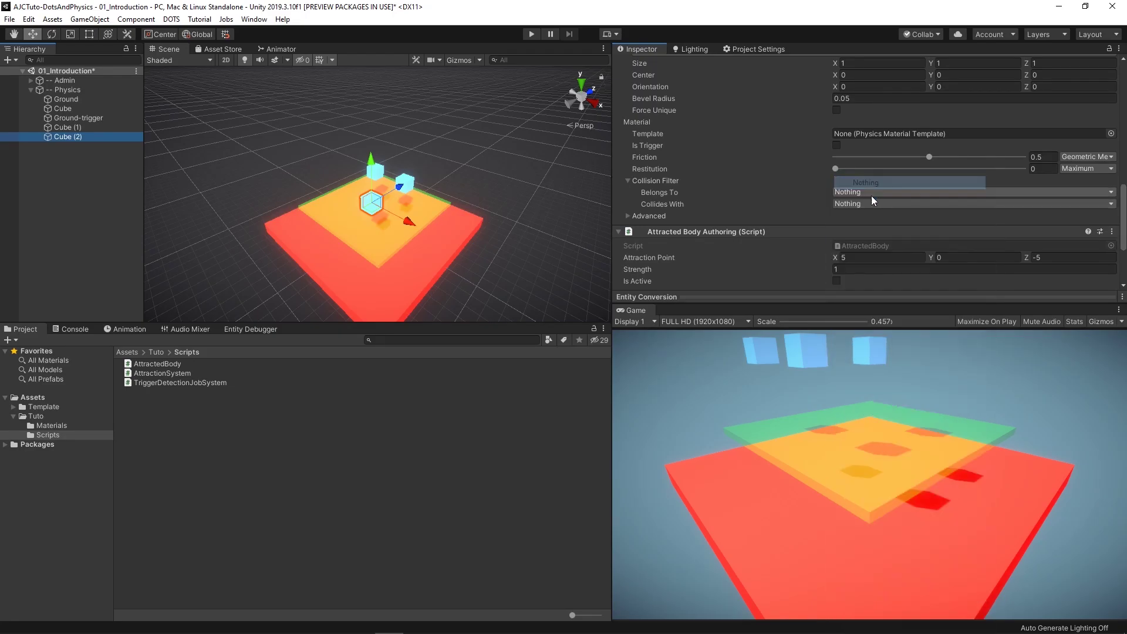
left_click(89, 118)
key("ctrl+p")
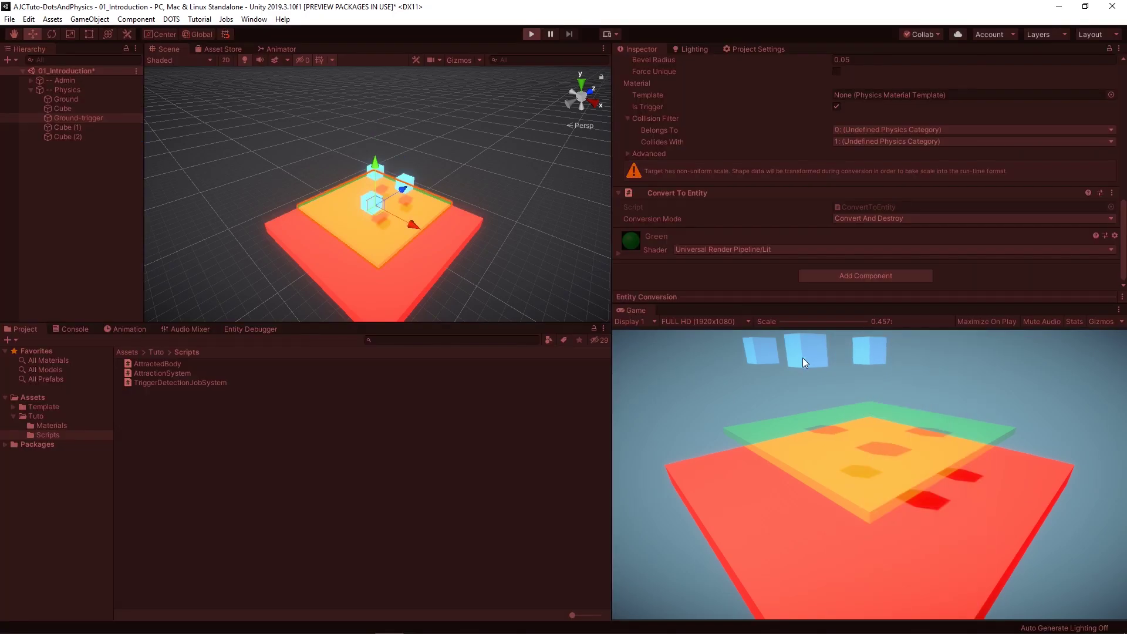